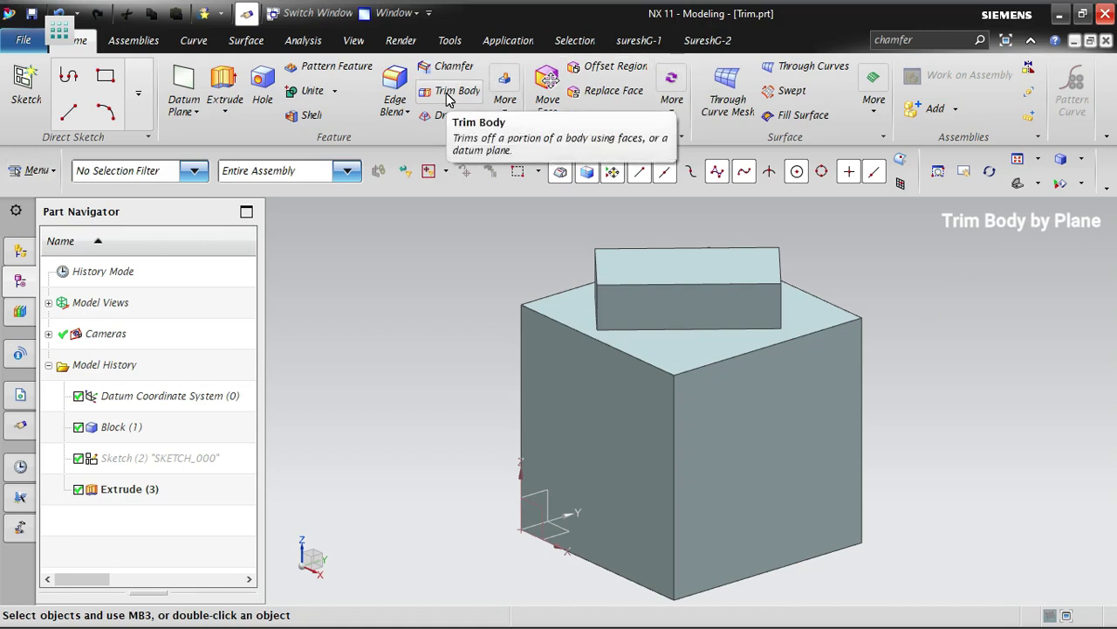
pyautogui.click(37, 170)
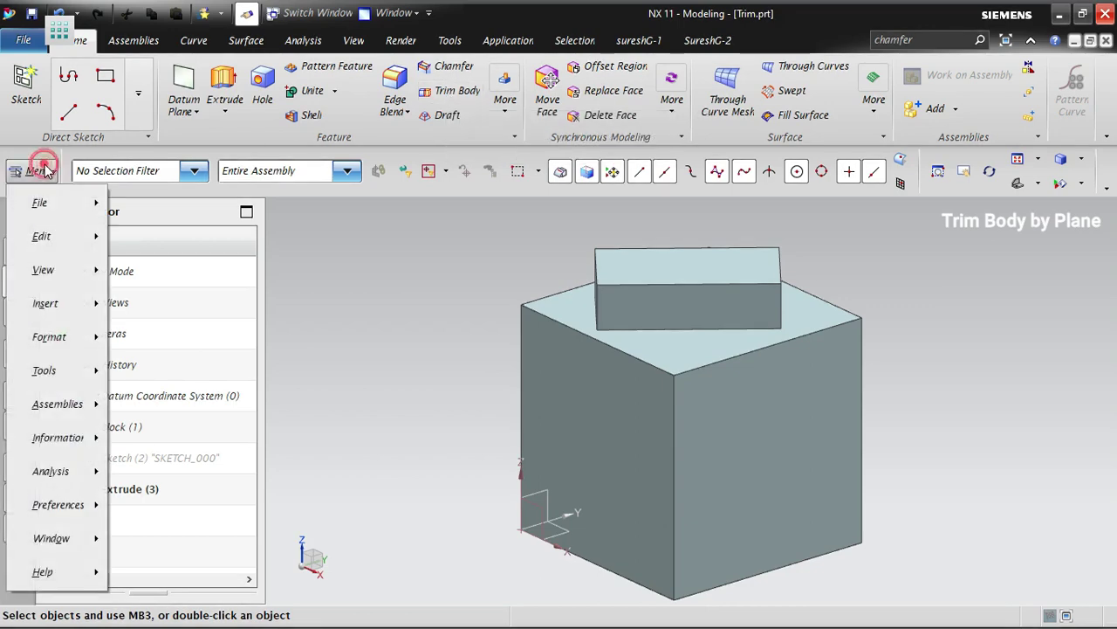
pyautogui.moveTo(66, 304)
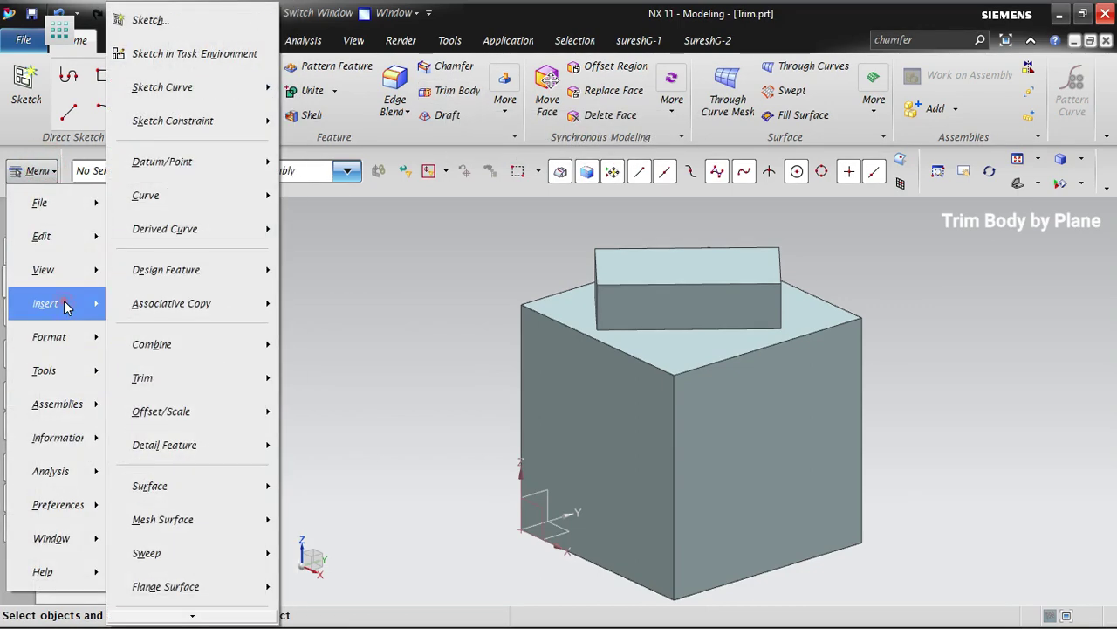
pyautogui.moveTo(215, 376)
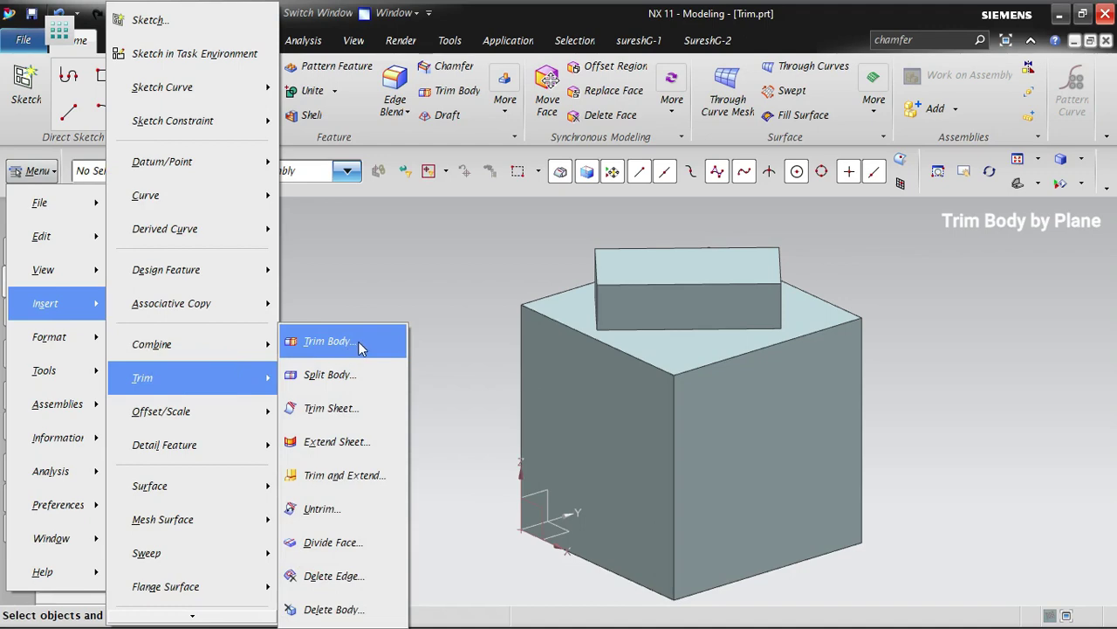
pyautogui.click(407, 200)
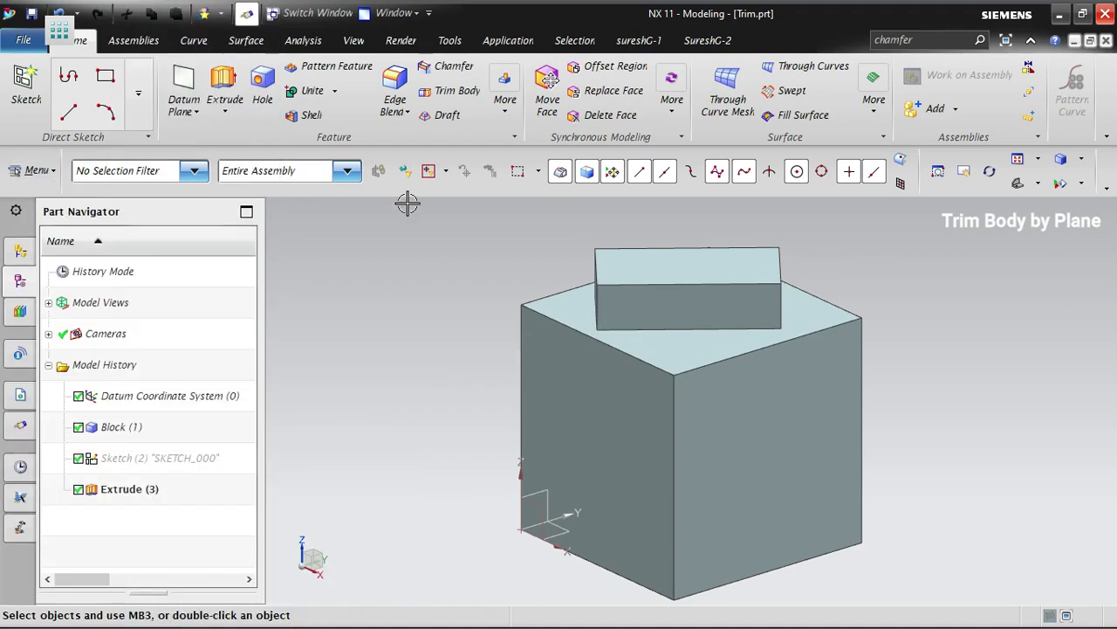
pyautogui.rightClick(369, 267)
pyautogui.click(420, 103)
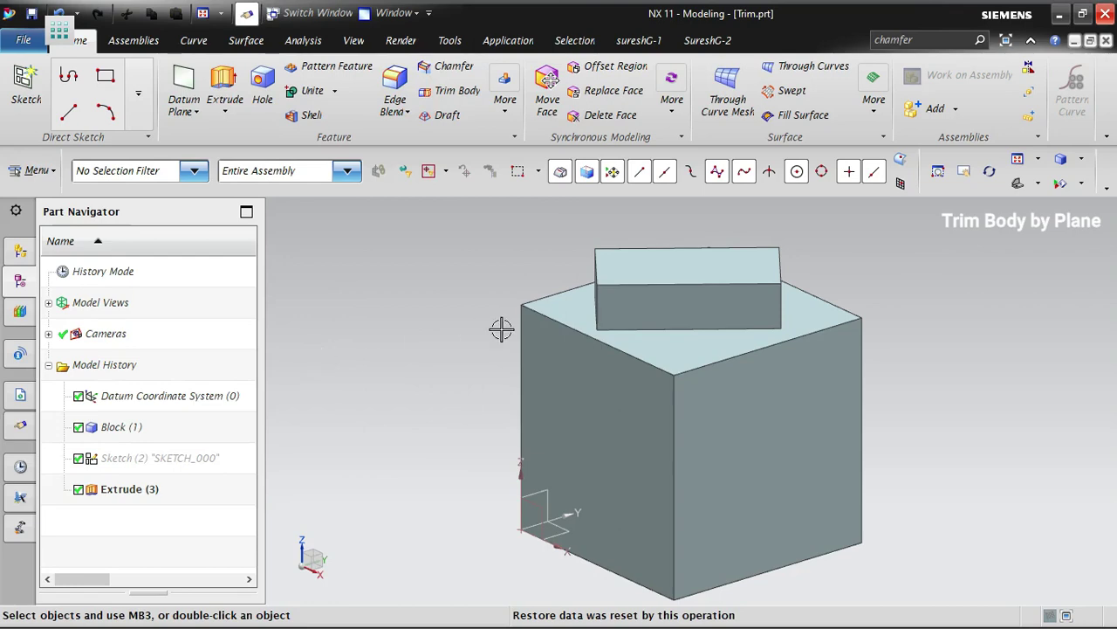
# - Replay the model history by making the Block, the Sketch and the Extrude the current feature in turn
pyautogui.rightClick(113, 427)
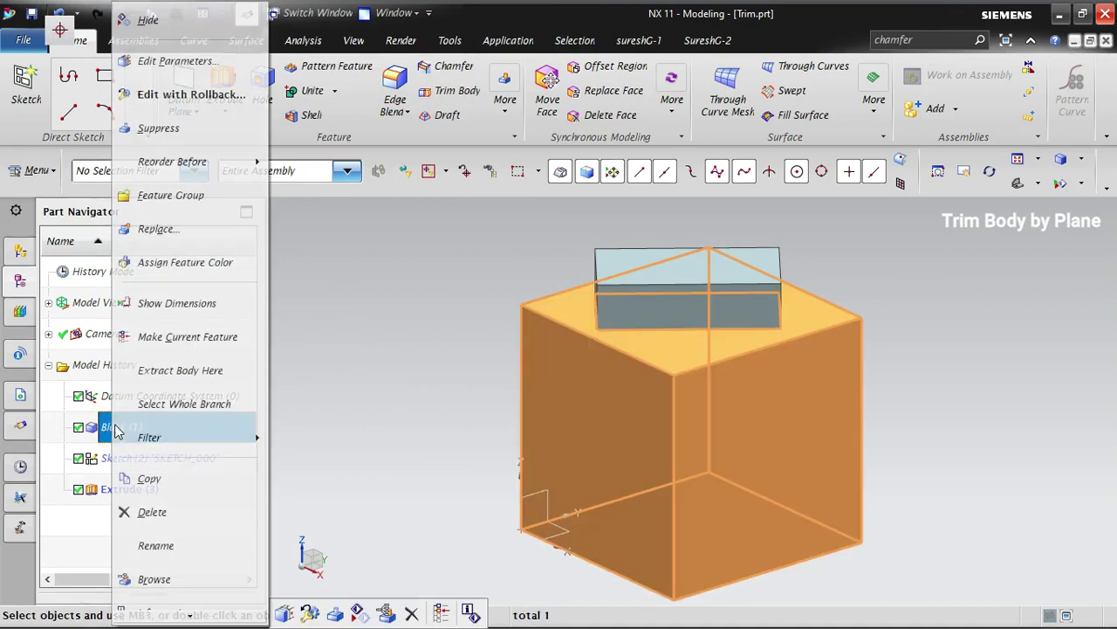
pyautogui.click(198, 337)
pyautogui.press('Escape')
pyautogui.rightClick(116, 459)
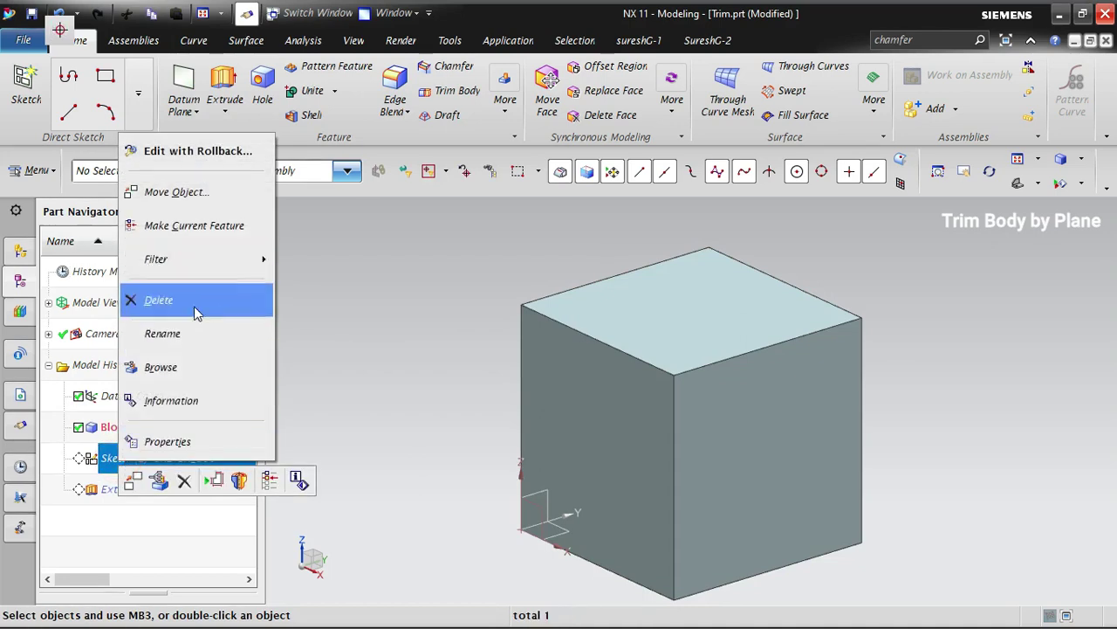
pyautogui.click(222, 229)
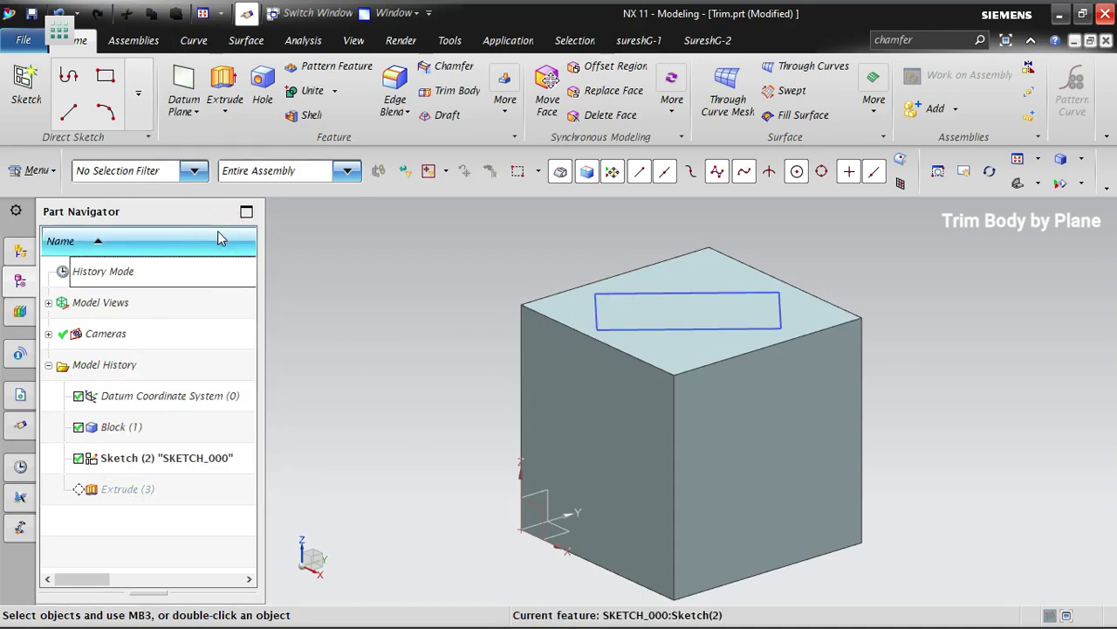
pyautogui.rightClick(149, 498)
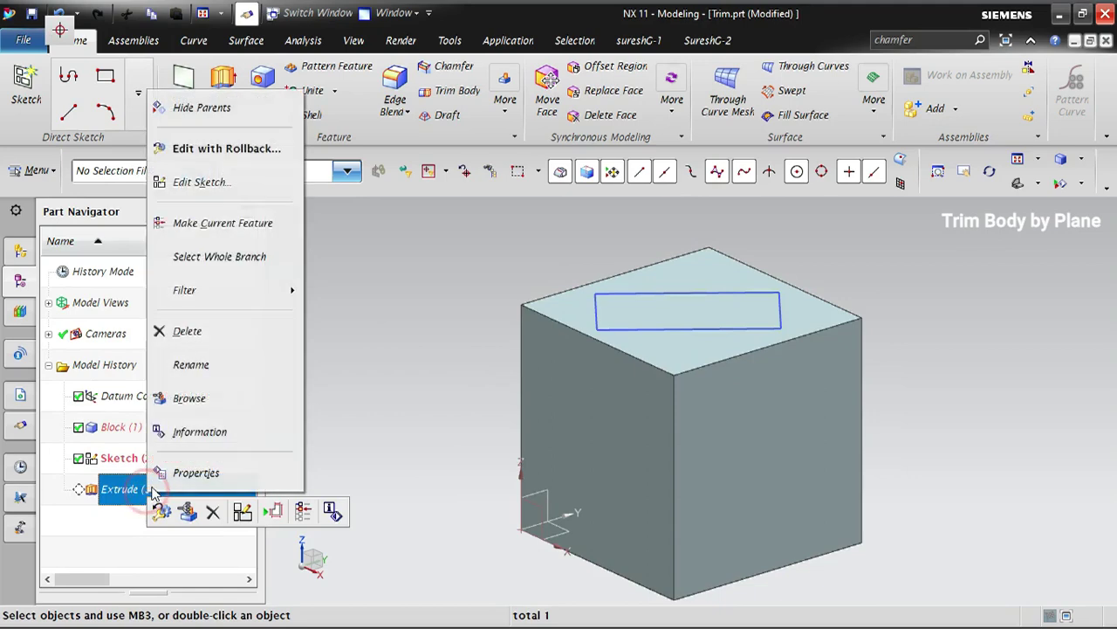
pyautogui.click(244, 222)
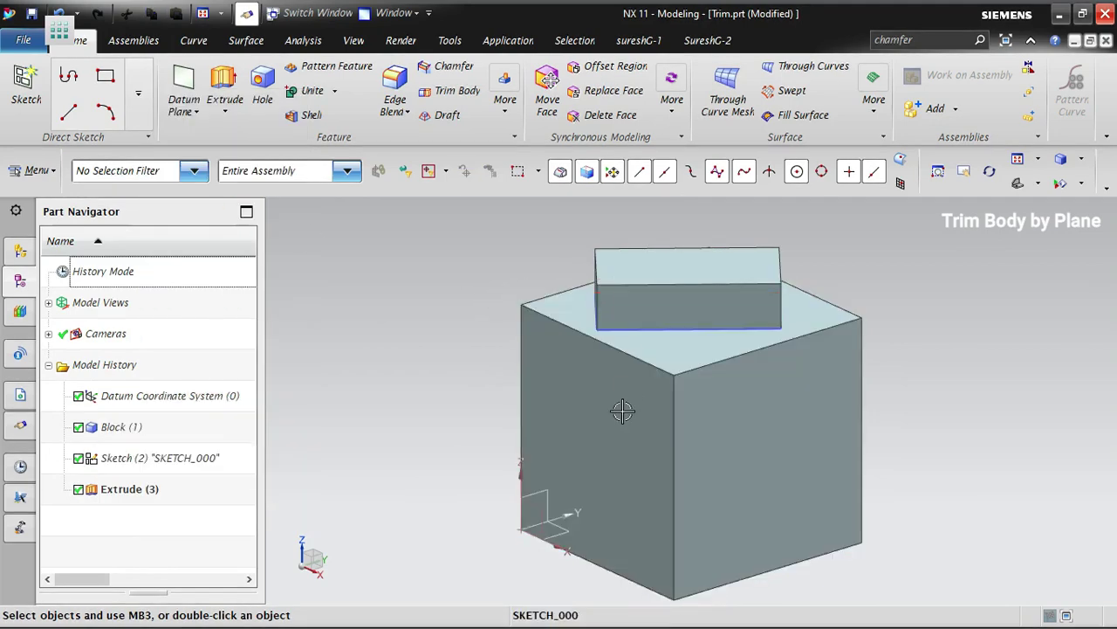
# - Examine the distance and Boolean settings of the raised pad's Extrude feature, leaving them as they are
pyautogui.doubleClick(631, 266)
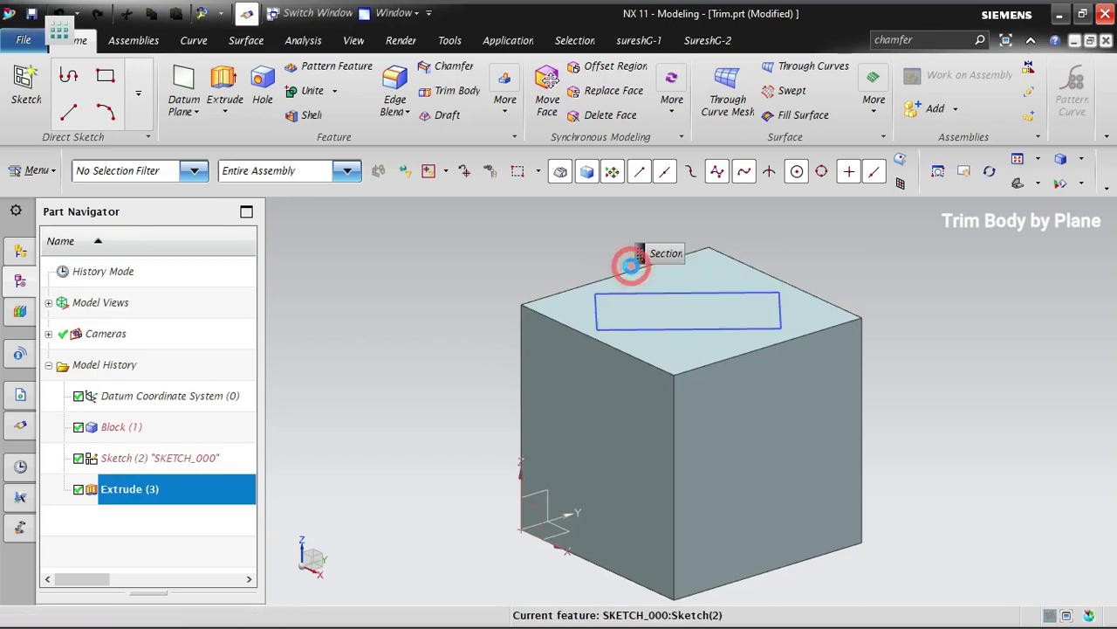
pyautogui.scroll(-1, 247, 457)
pyautogui.scroll(-3, 247, 456)
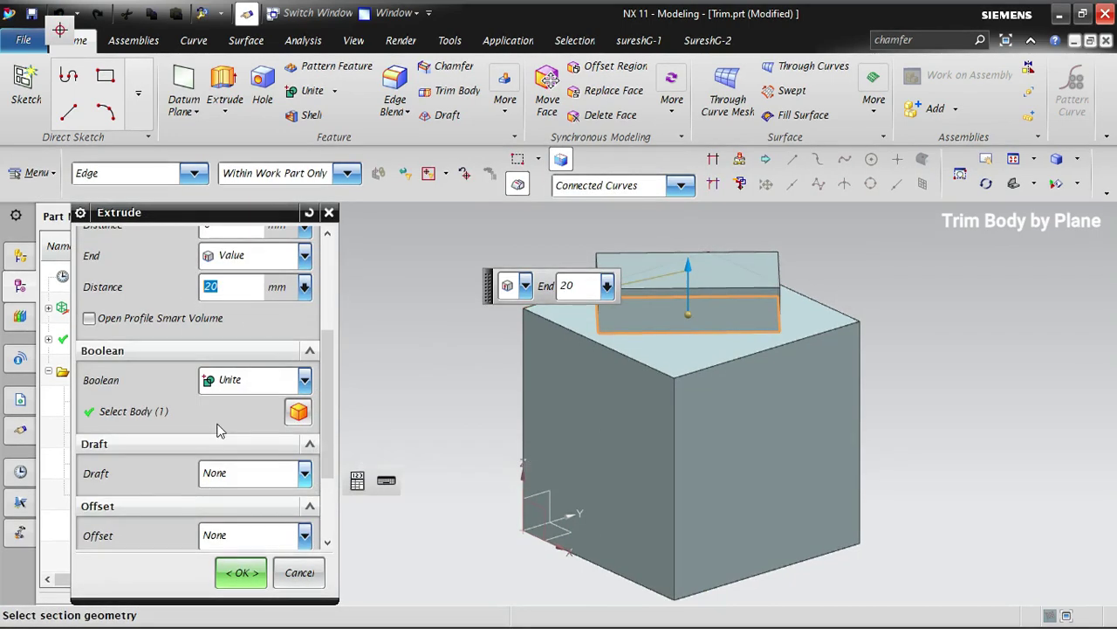
pyautogui.click(298, 572)
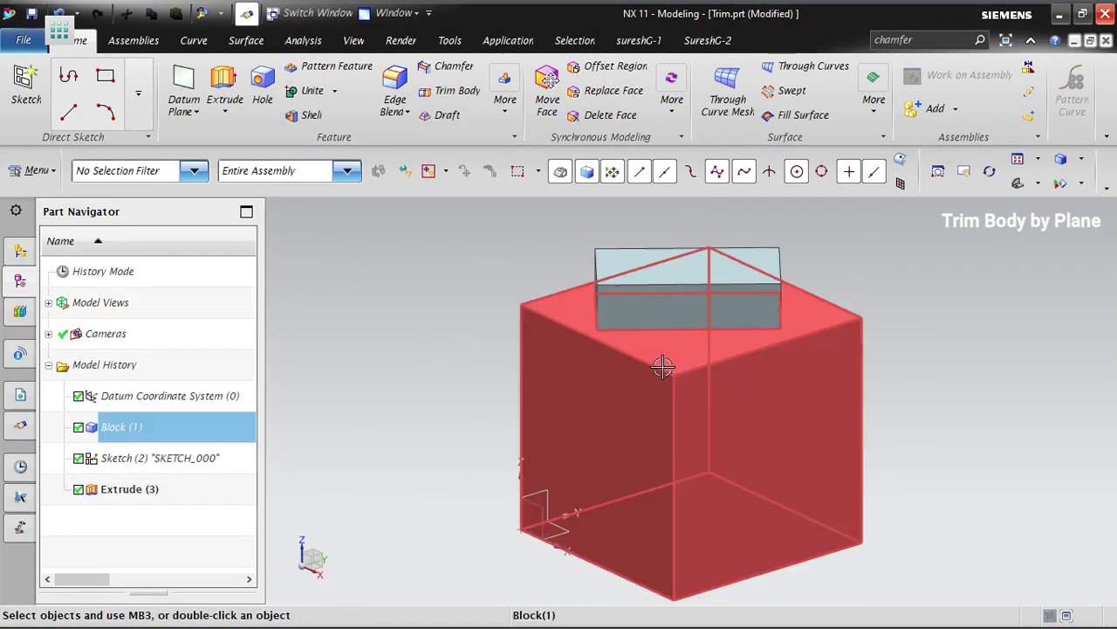
# - Set the selection filter to Solid Body and check which geometry belongs to the block's body
pyautogui.click(193, 170)
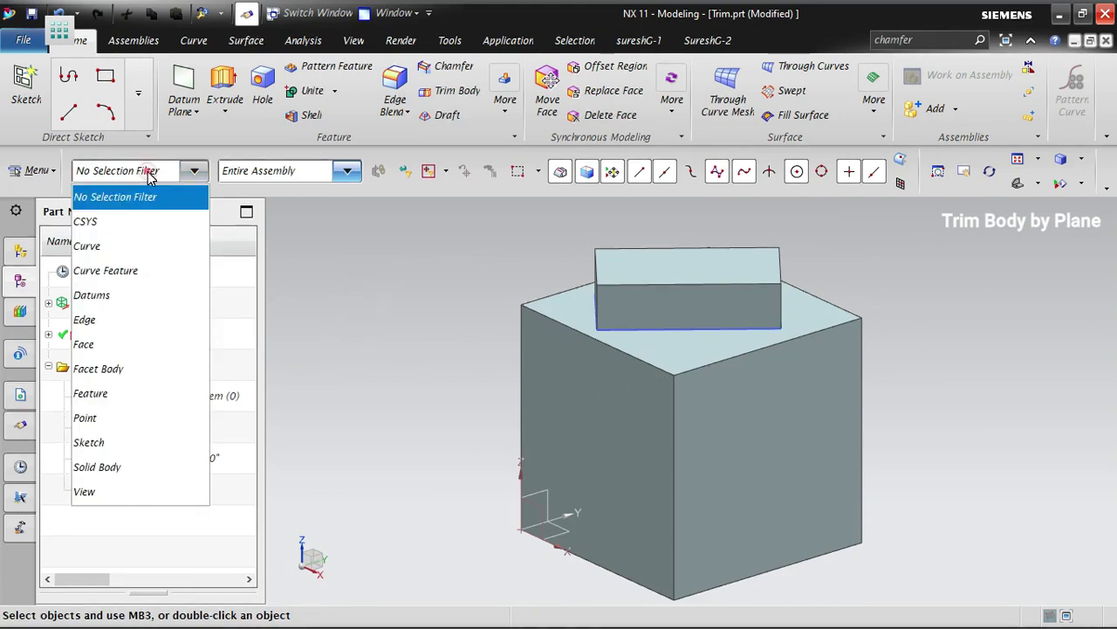
pyautogui.click(97, 466)
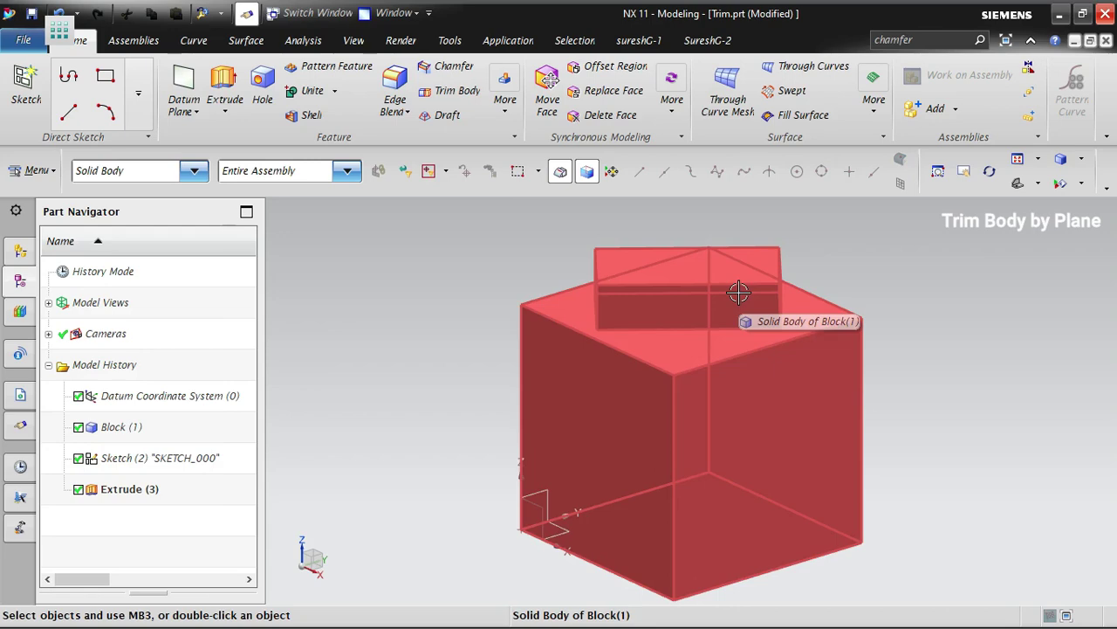
pyautogui.click(145, 519)
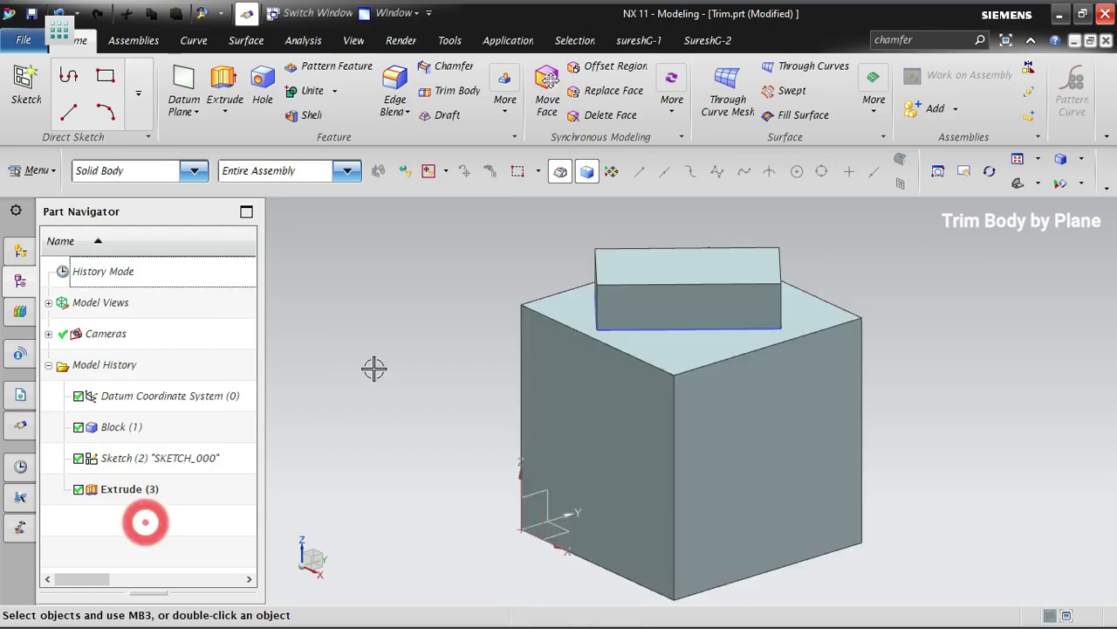
# - Hide the rectangular sketch on the block's upper face and fit the model in the view
pyautogui.rightClick(193, 458)
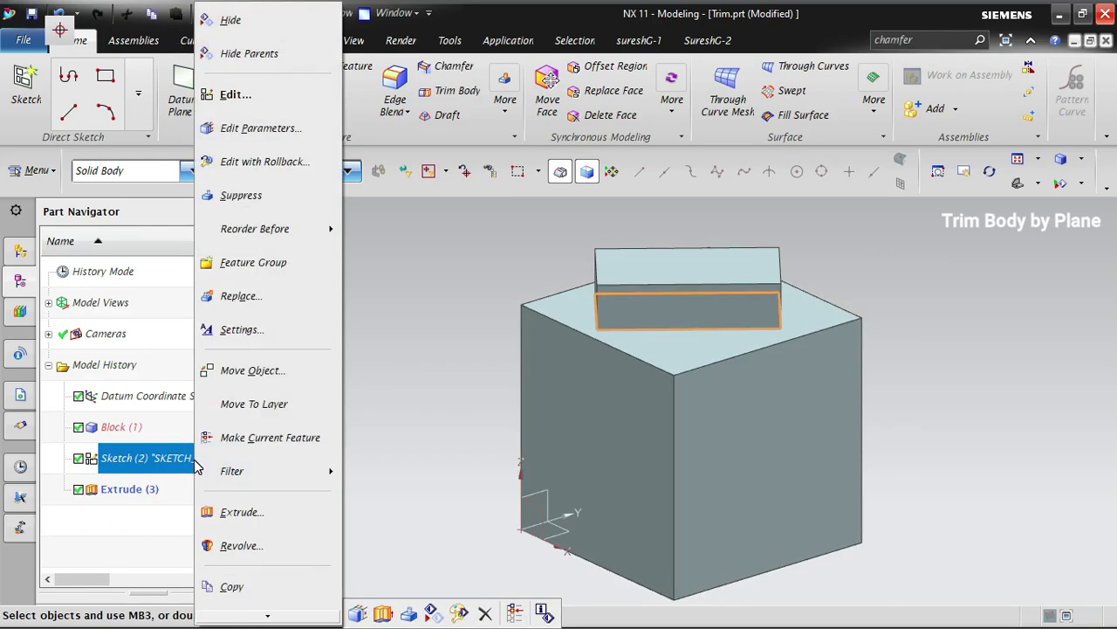
pyautogui.click(228, 21)
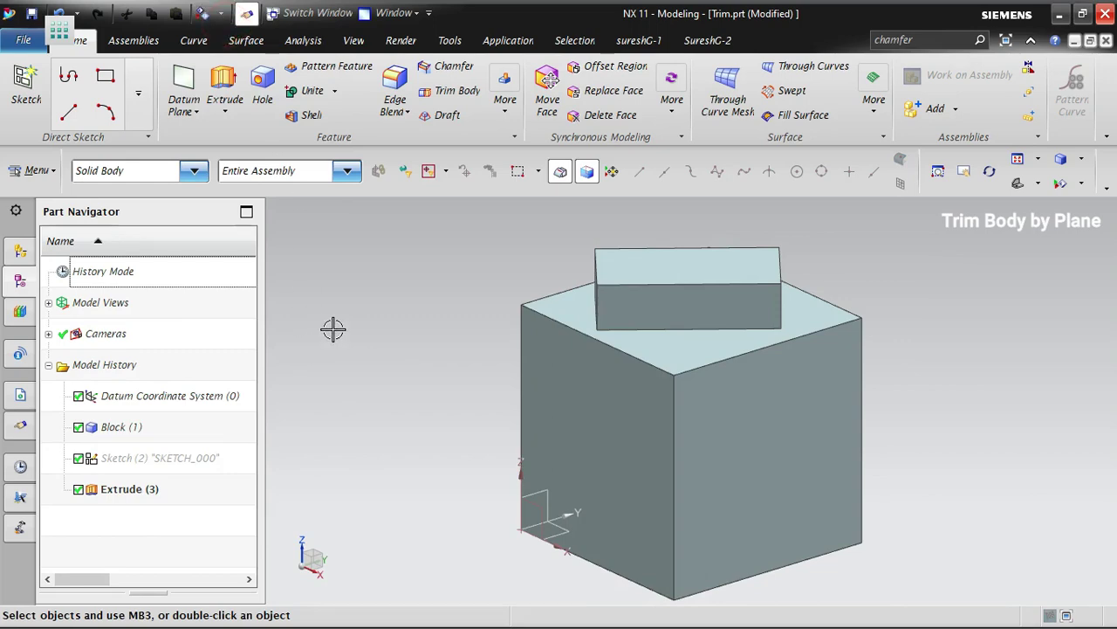
pyautogui.rightClick(333, 329)
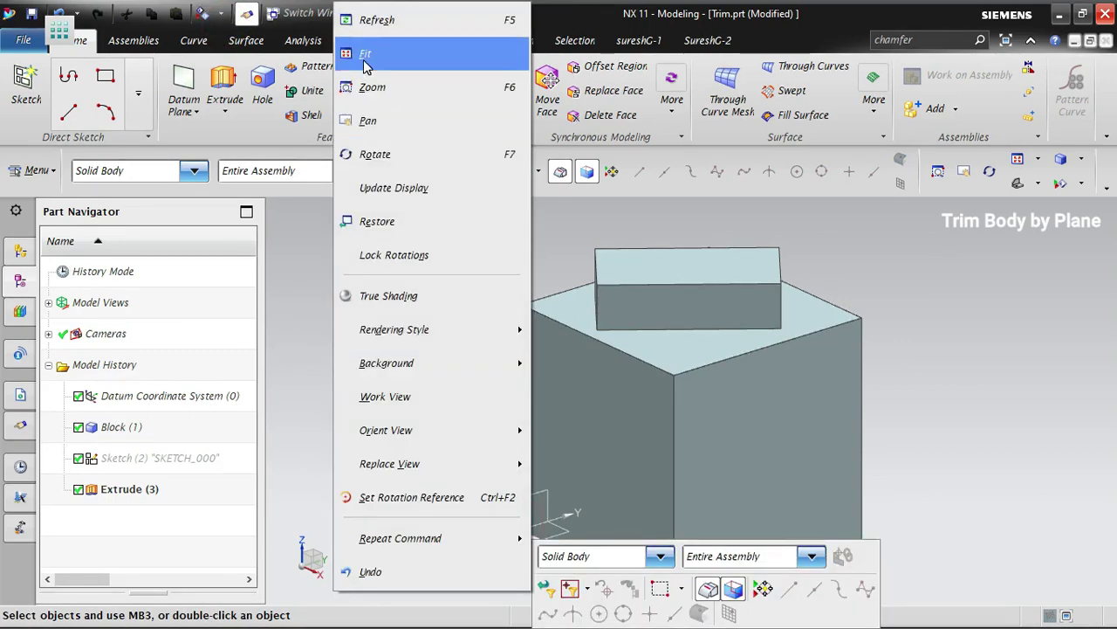
pyautogui.click(358, 52)
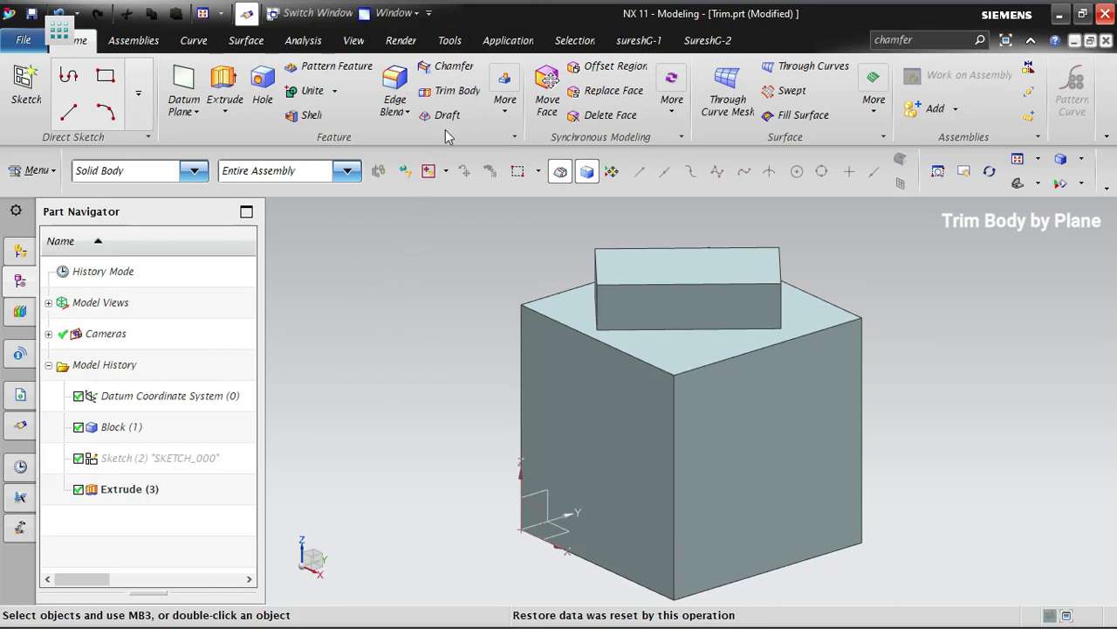
# - Start Trim Body and choose the united solid of the block and raised pad as the target
pyautogui.click(35, 170)
pyautogui.moveTo(62, 302)
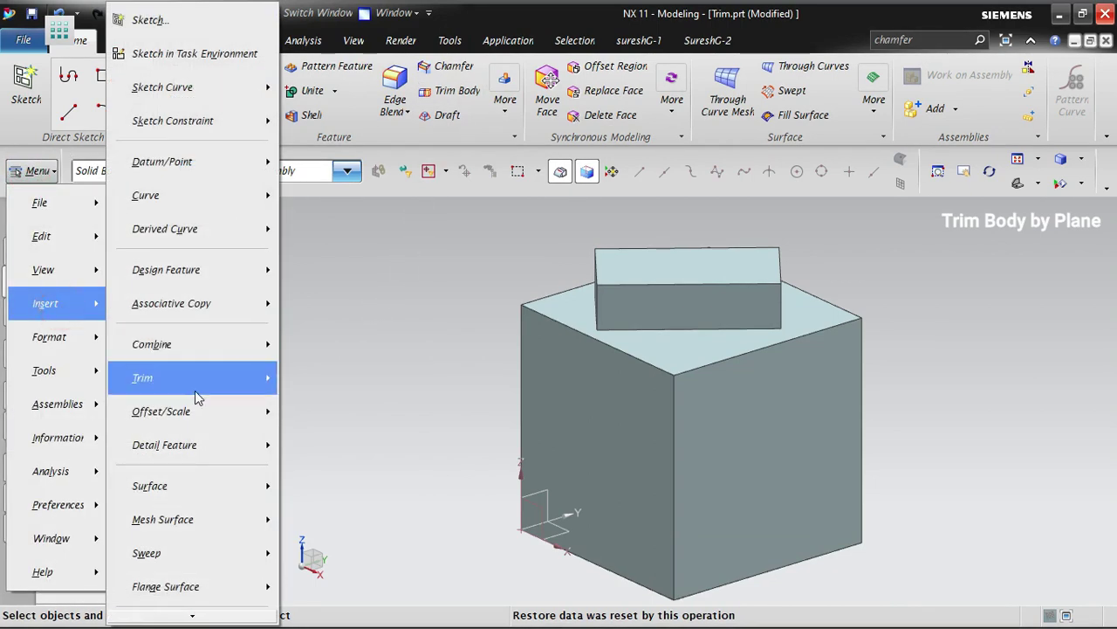
pyautogui.moveTo(196, 391)
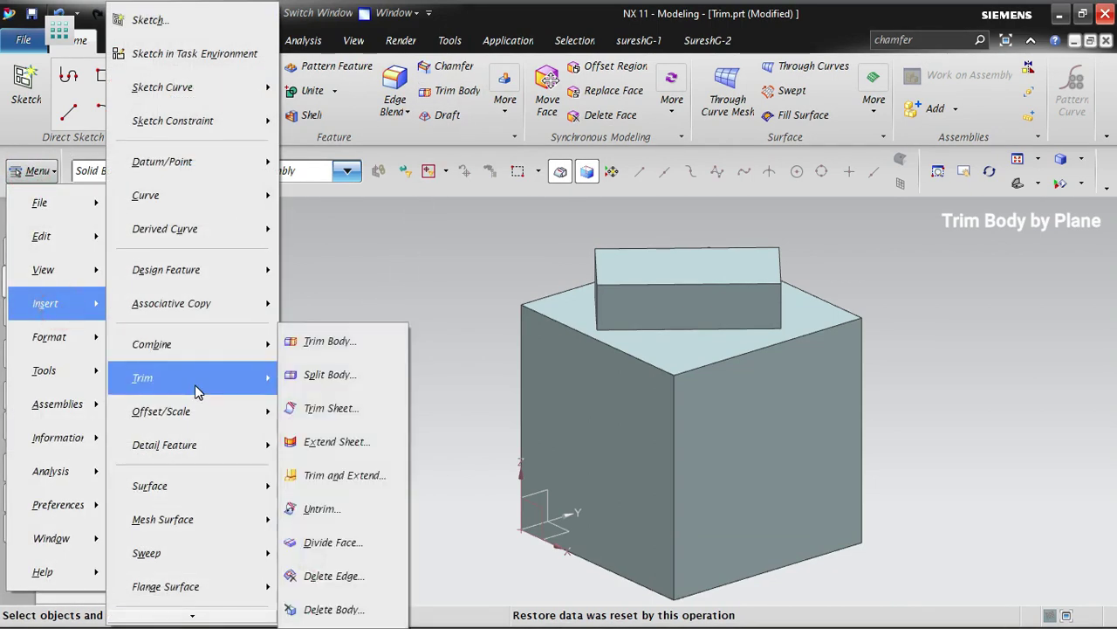
pyautogui.click(340, 342)
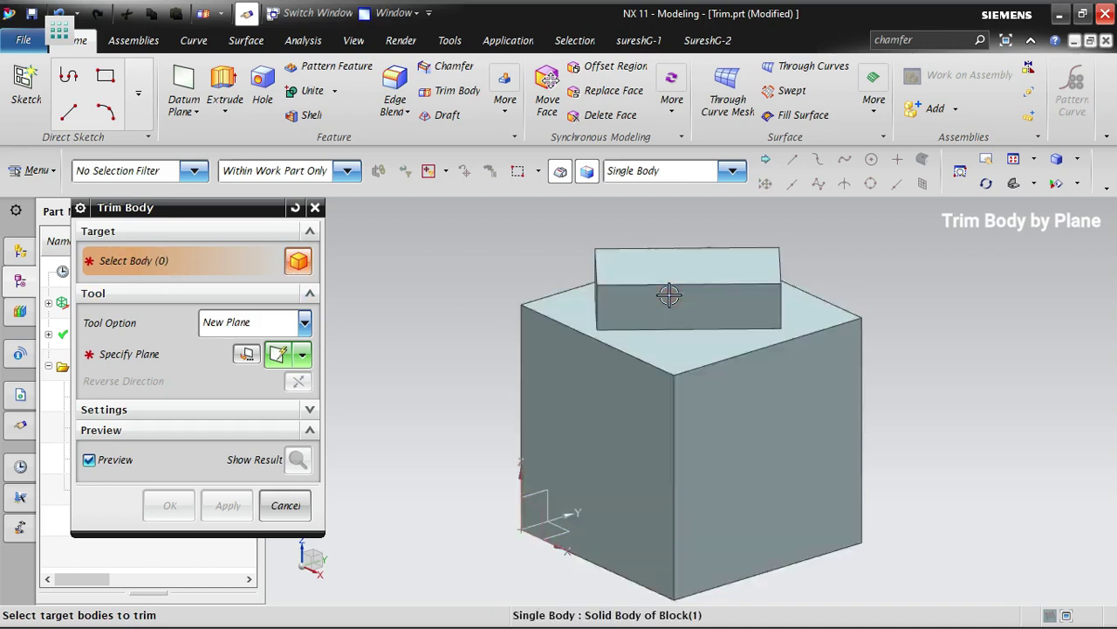
pyautogui.click(668, 295)
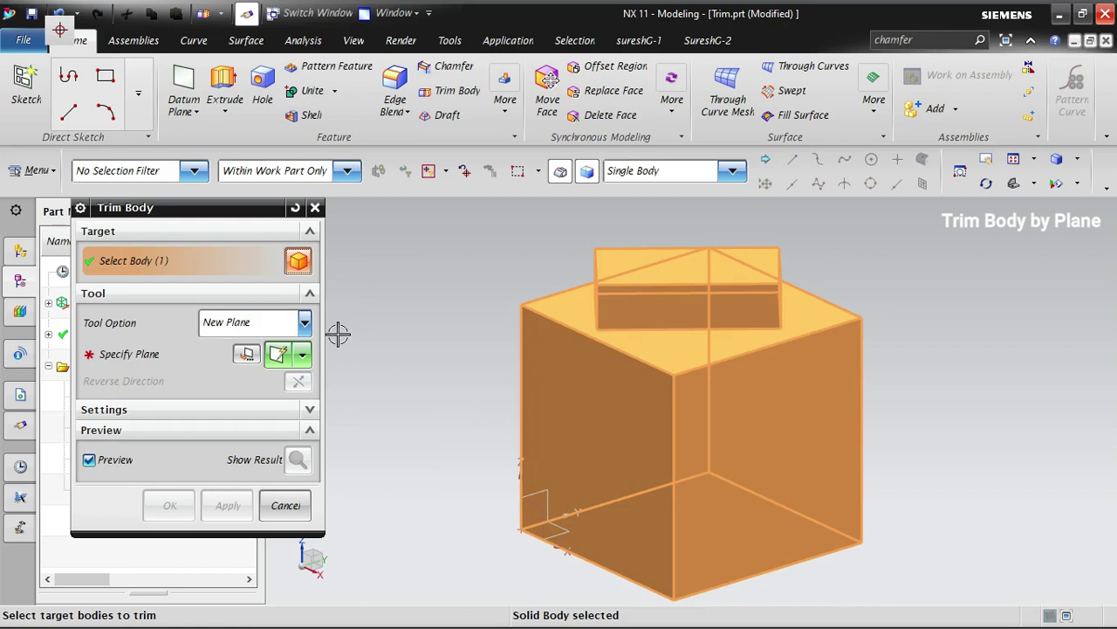
# - Switch the trim tool option to Face or Plane and back to New Plane
pyautogui.click(305, 323)
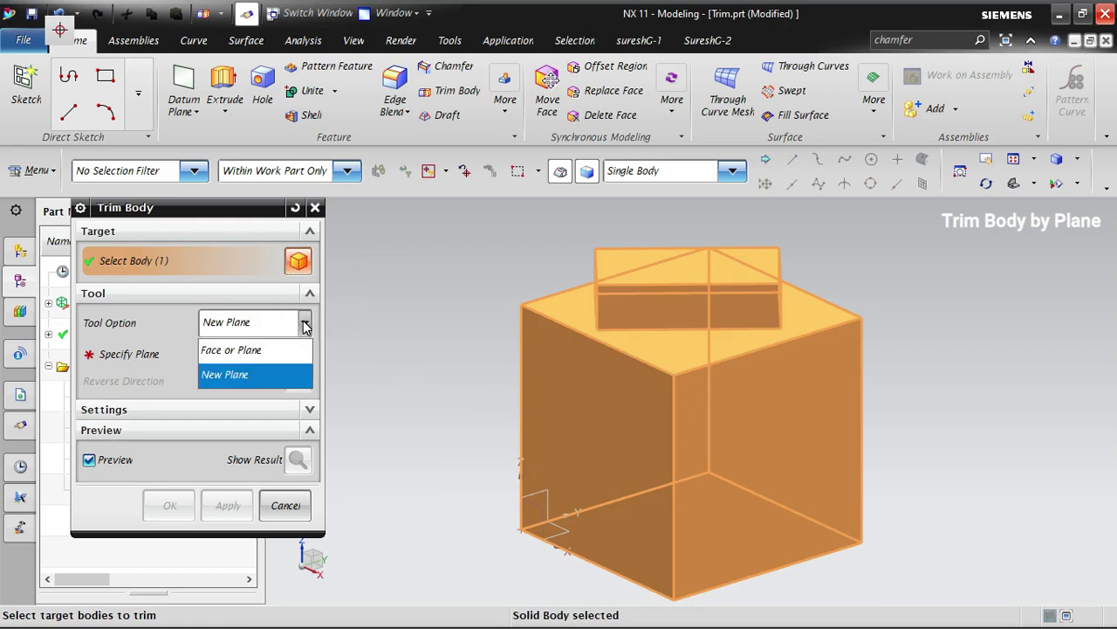
pyautogui.click(224, 351)
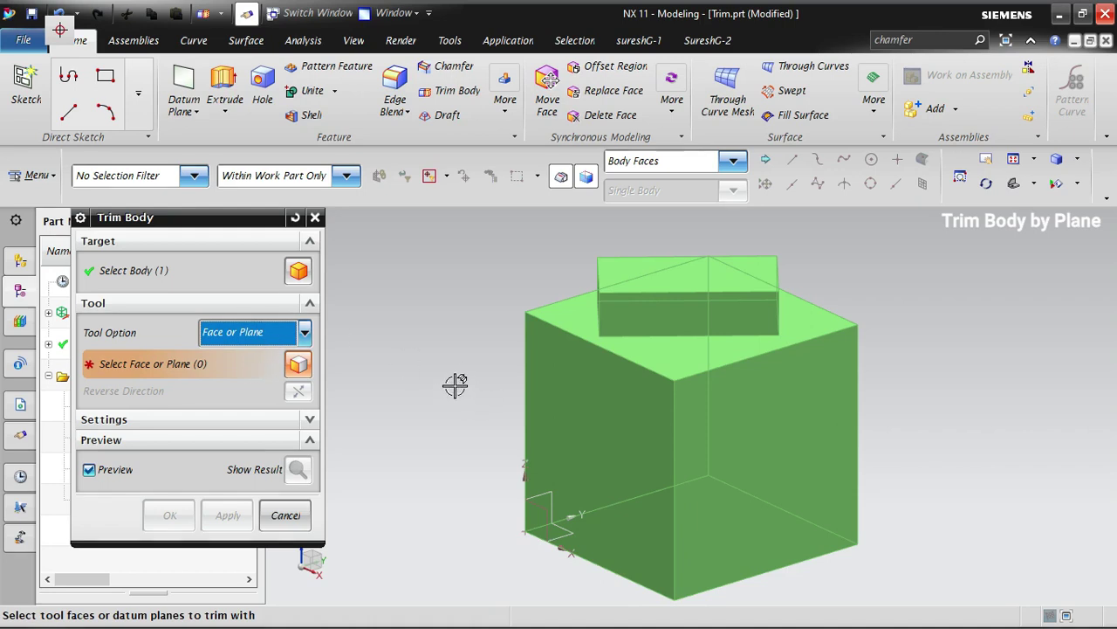
pyautogui.click(305, 335)
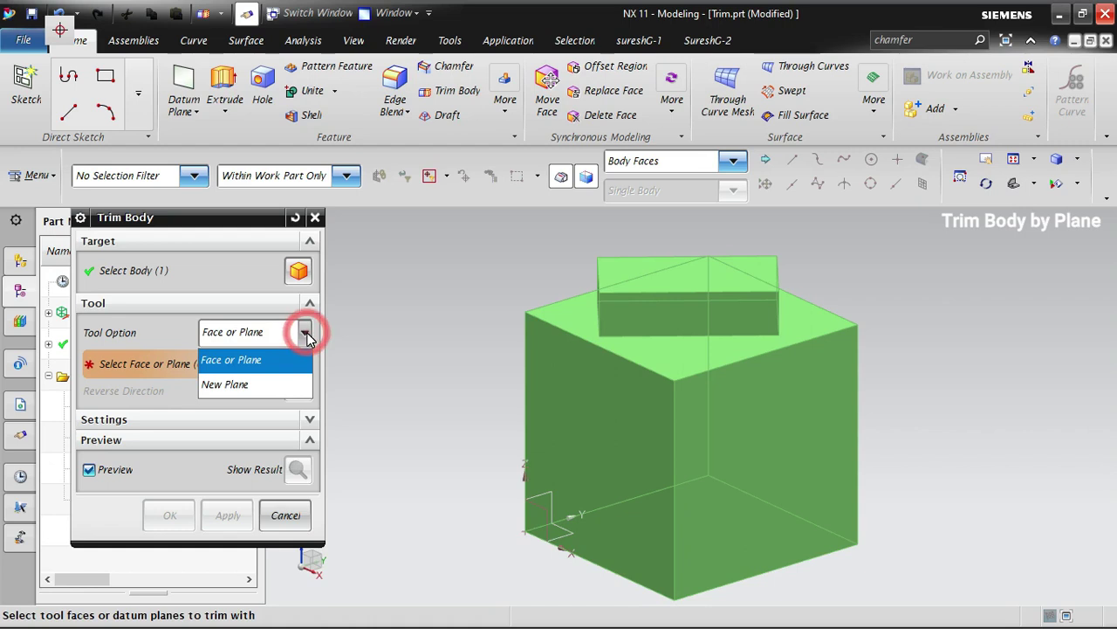
pyautogui.click(251, 390)
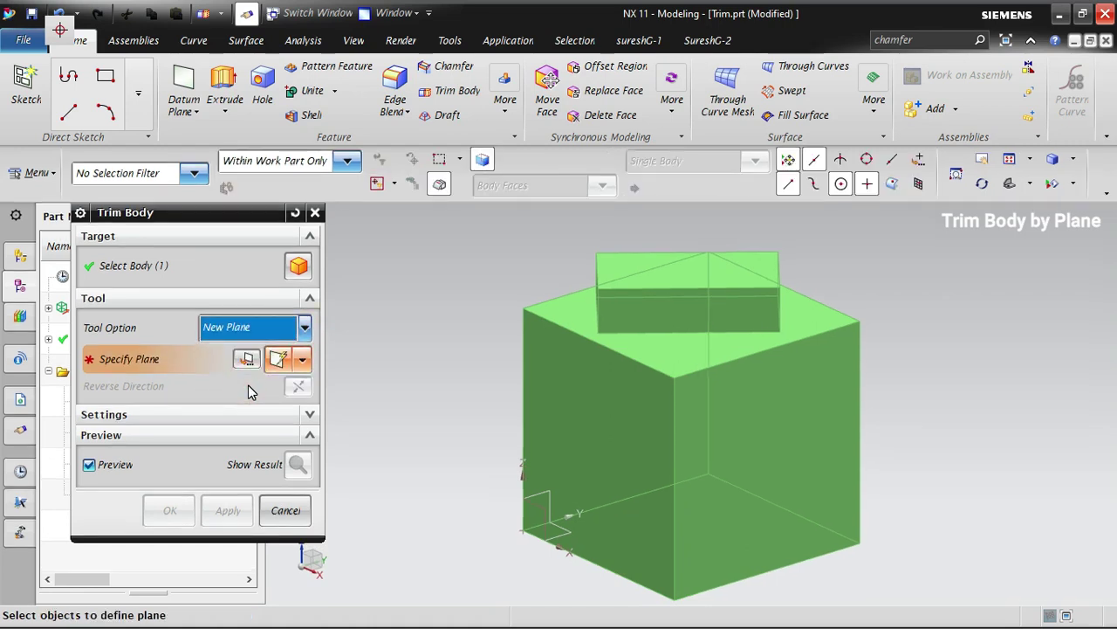
# - Define the trimming plane from the XY plane of the datum coordinate system at a distance of 50 mm
pyautogui.click(566, 530)
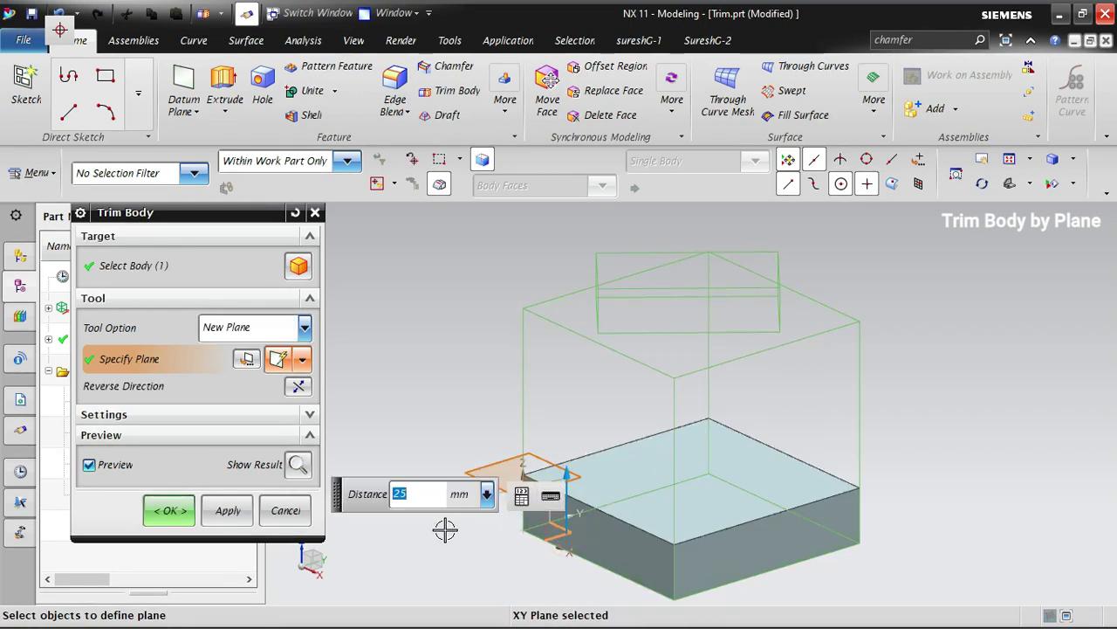
pyautogui.moveTo(568, 467)
pyautogui.mouseDown()
pyautogui.moveTo(588, 399)
pyautogui.moveTo(569, 395)
pyautogui.moveTo(578, 278)
pyautogui.moveTo(566, 467)
pyautogui.mouseUp()
pyautogui.click(425, 469)
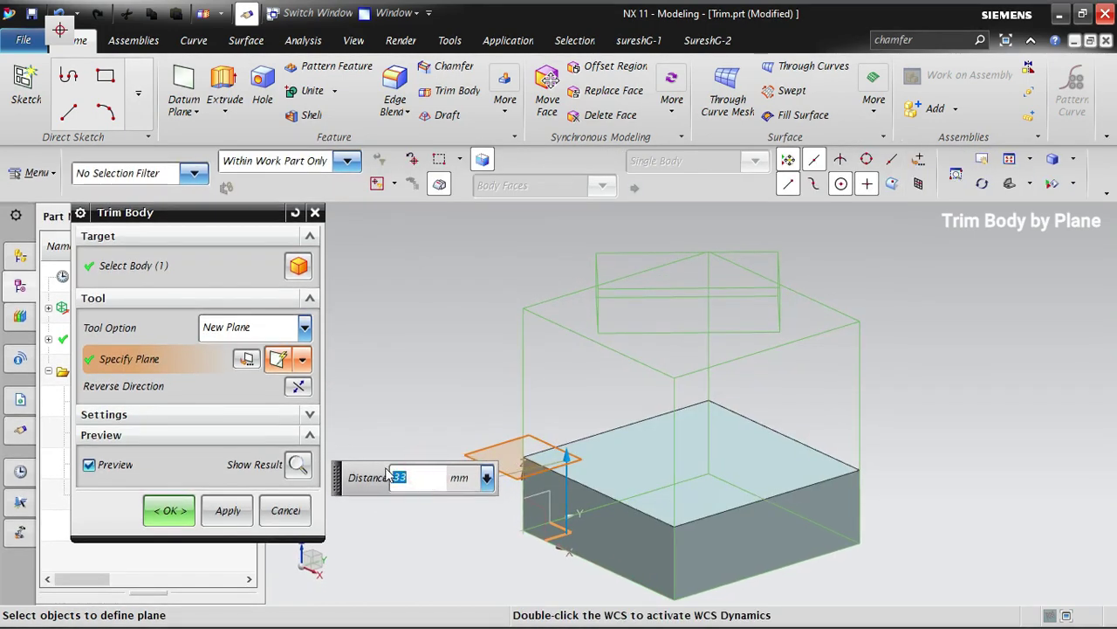
pyautogui.write('50')
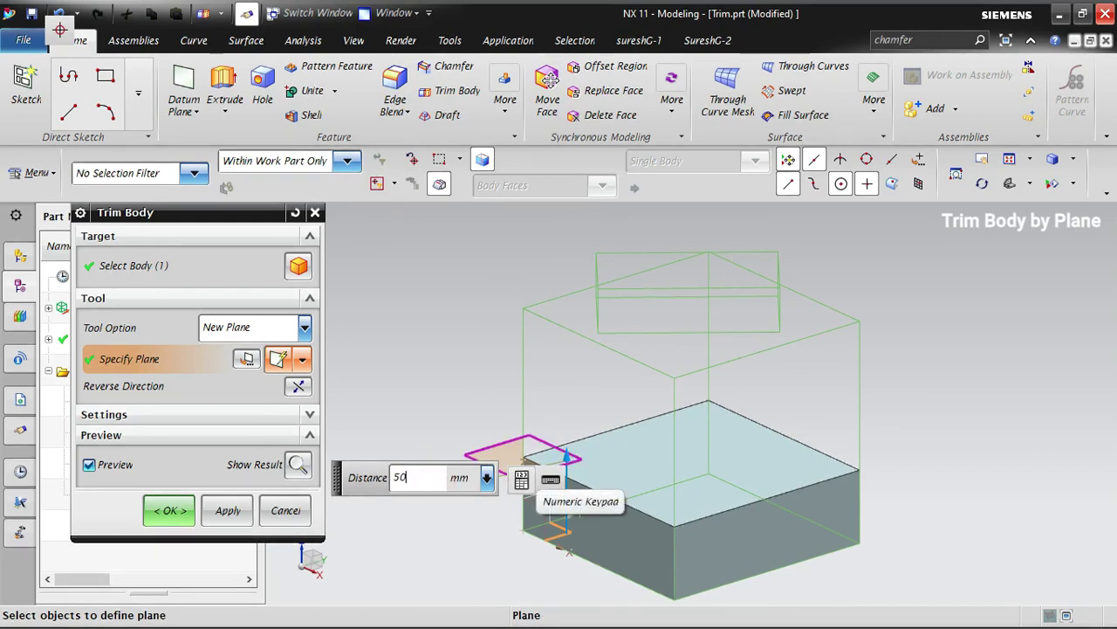
pyautogui.press('Return')
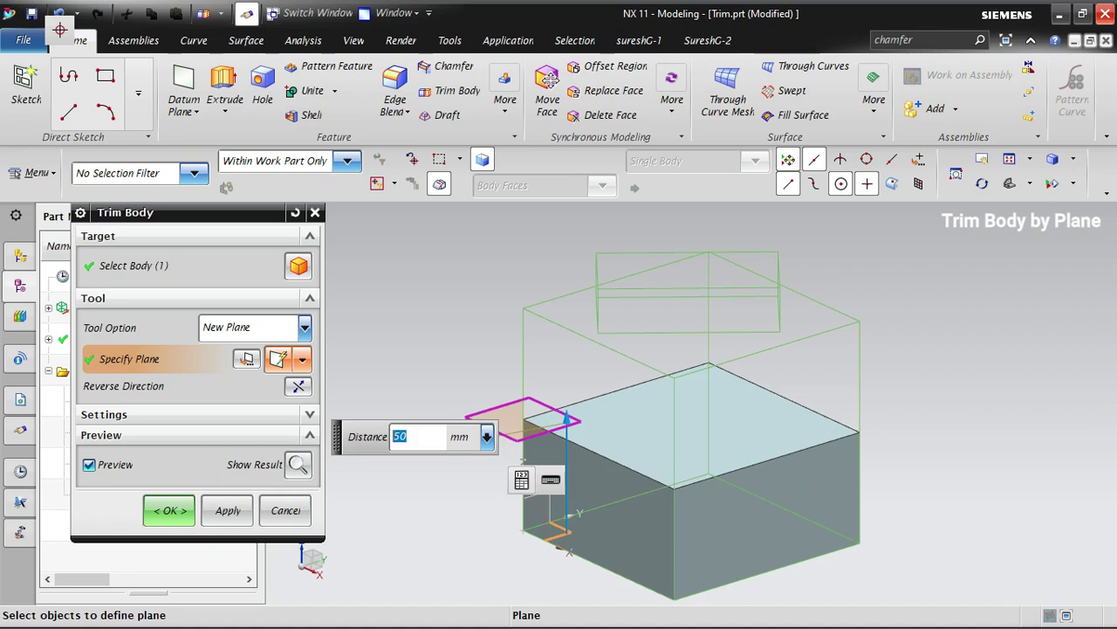
# - Check the full trim result, return to the settings, and reverse the trim direction to keep the body's upper part
pyautogui.click(293, 467)
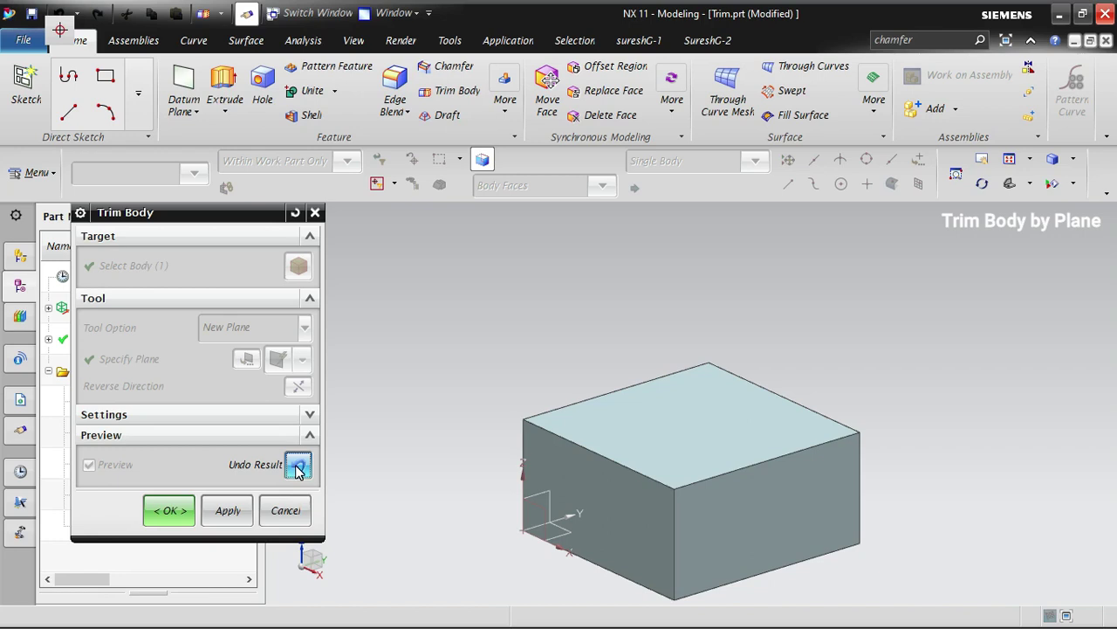
pyautogui.click(297, 468)
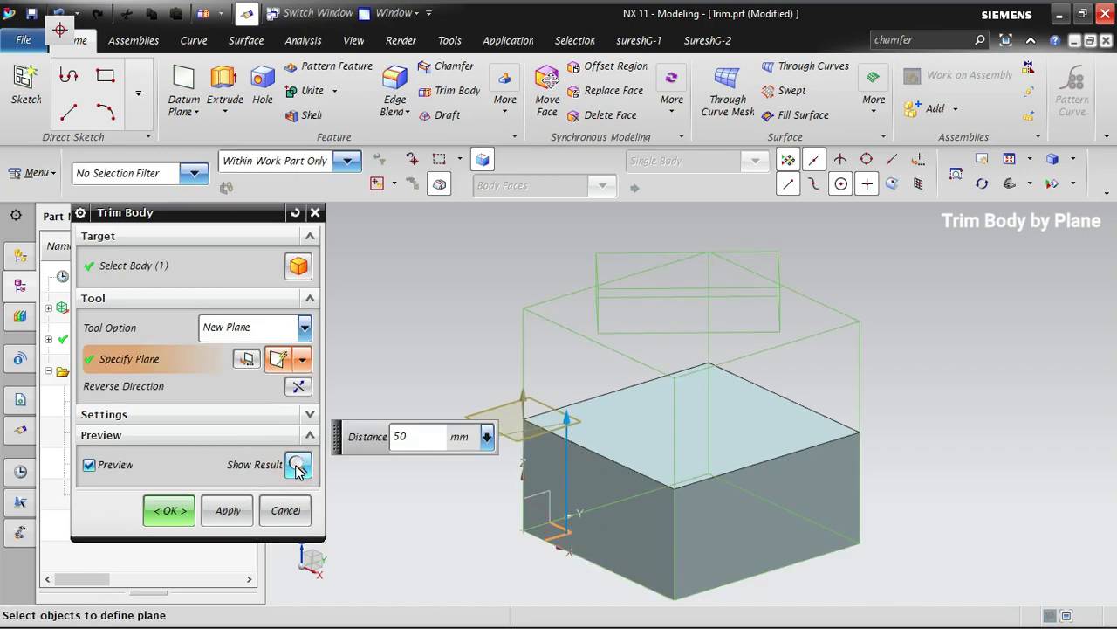
pyautogui.click(297, 390)
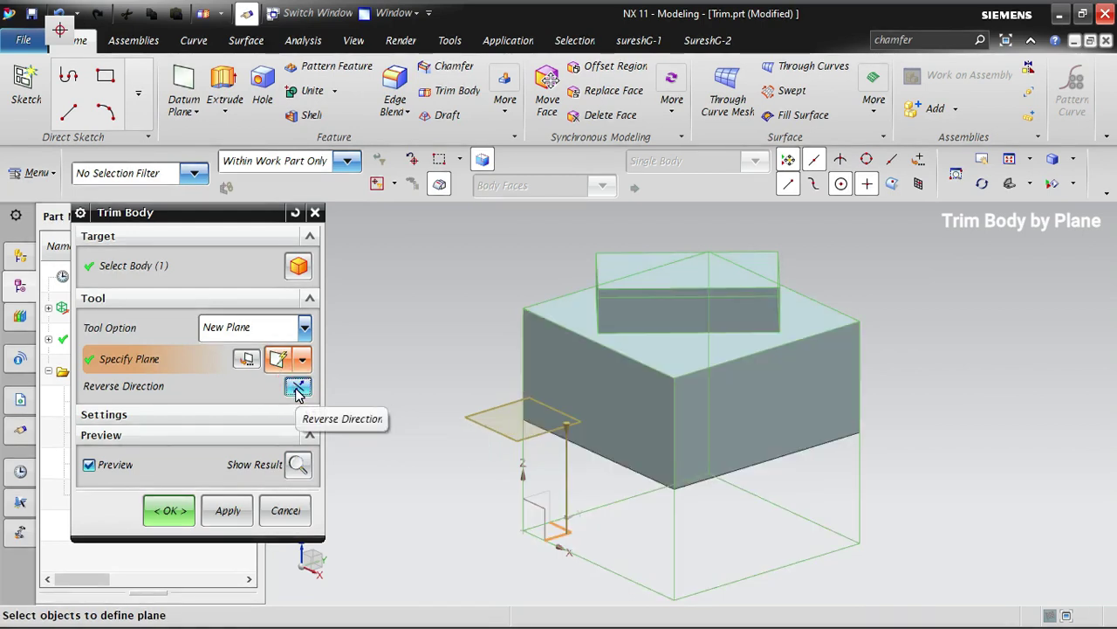
# - Check the full trim result, then reverse the trim direction to keep the body's lower part
pyautogui.click(299, 464)
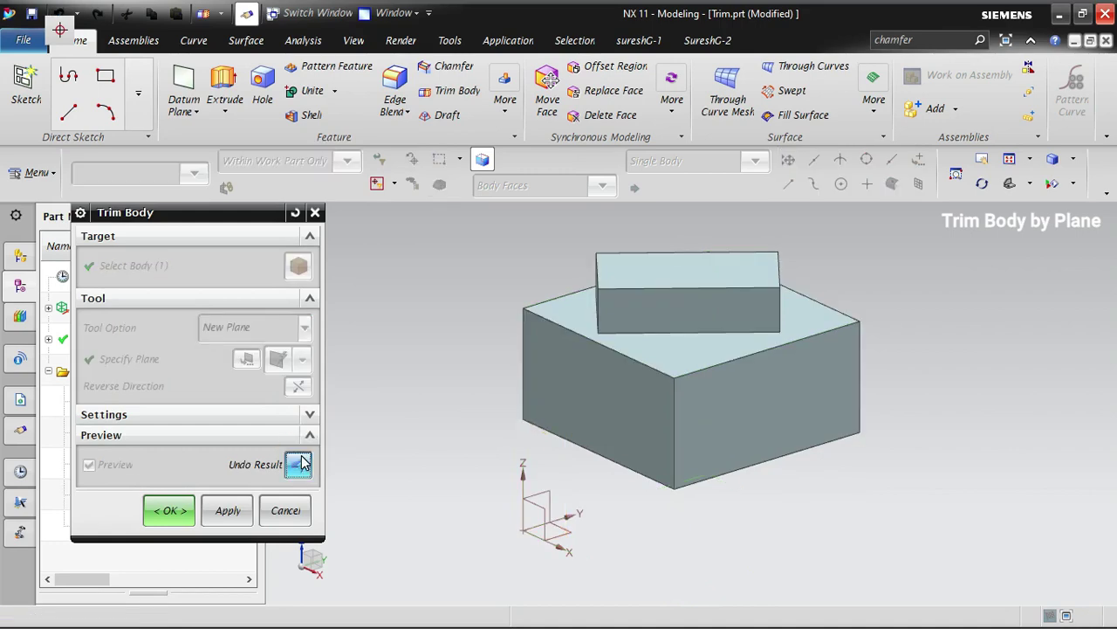
pyautogui.click(299, 467)
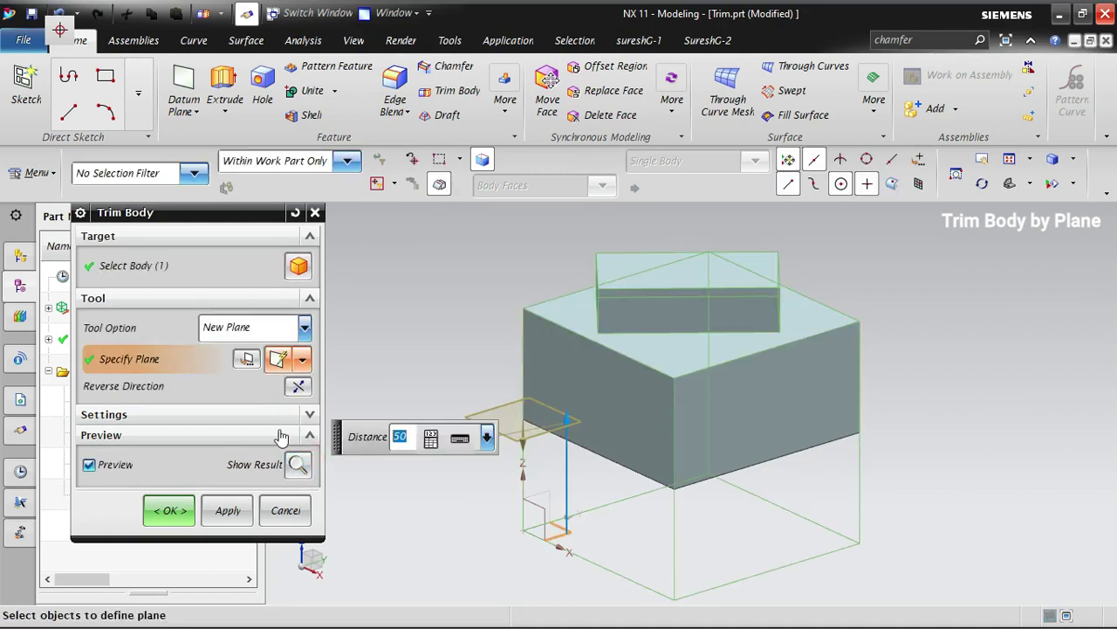
pyautogui.click(298, 389)
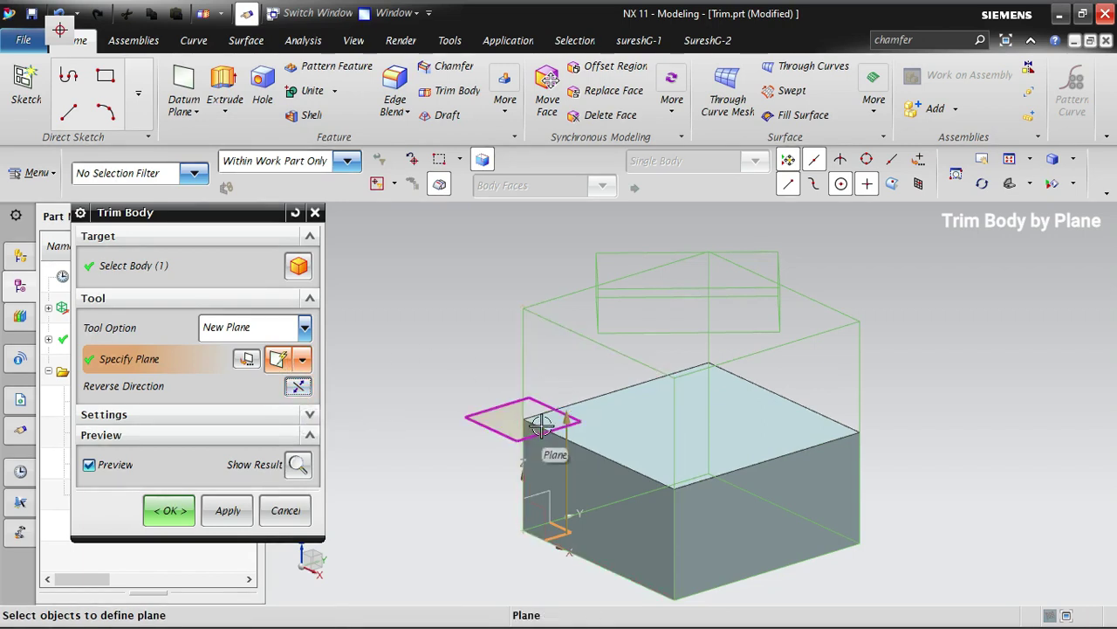
# - Raise the trimming plane to 109 mm above the XY plane so it cuts through the raised pad
pyautogui.moveTo(566, 419); pyautogui.dragTo(602, 306)
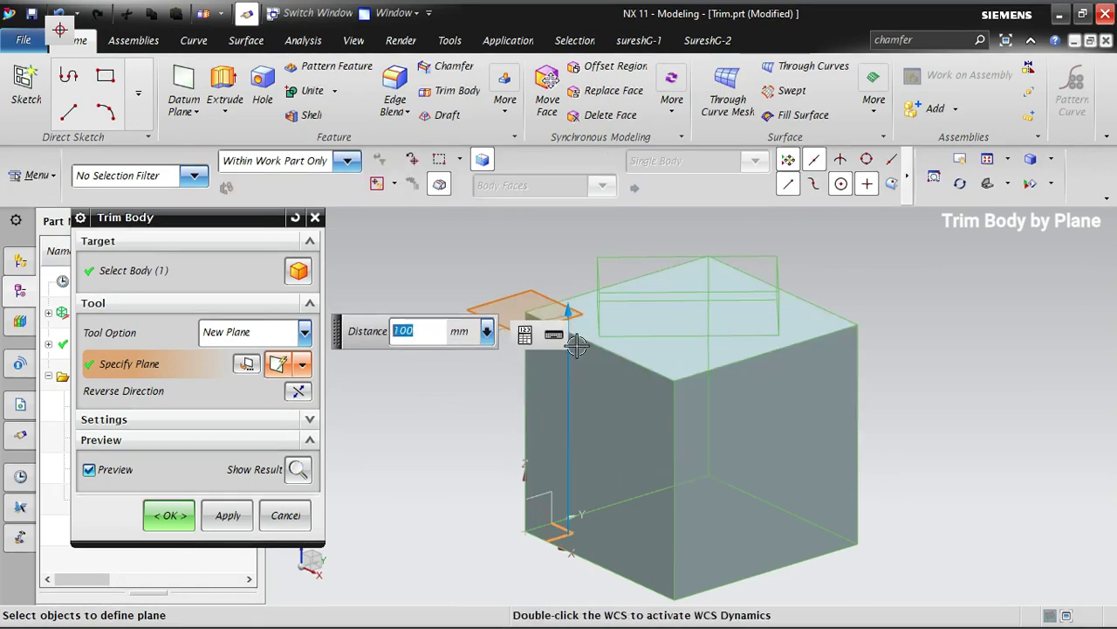
pyautogui.moveTo(591, 361); pyautogui.dragTo(602, 352, button='middle')
pyautogui.moveTo(571, 274); pyautogui.dragTo(576, 259)
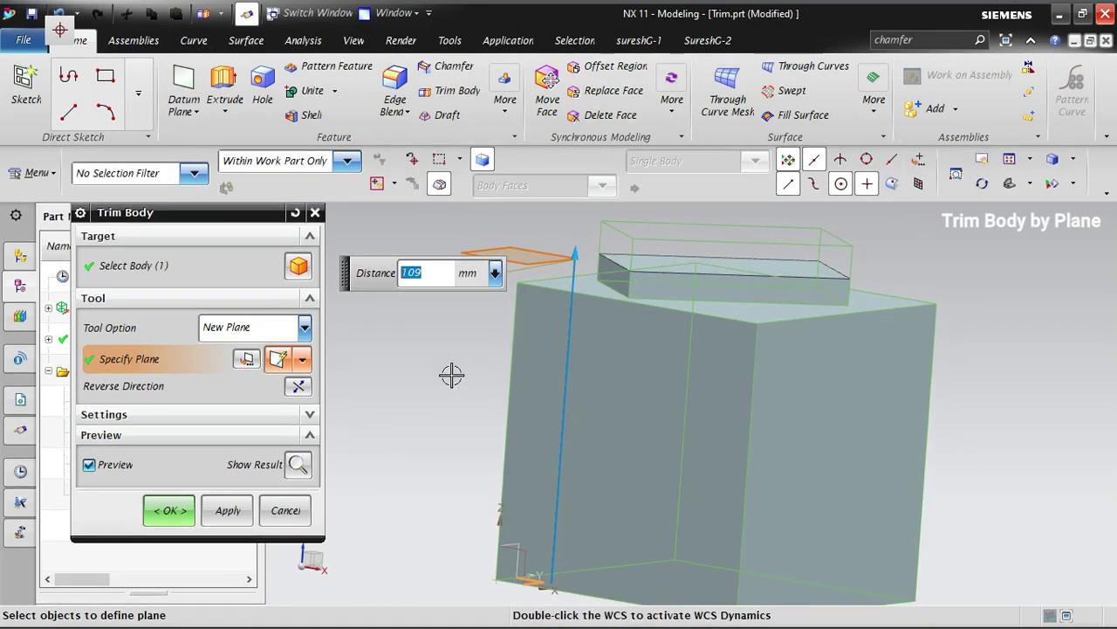
# - Check the full result of the cut through the pad, then apply the trim and close Trim Body
pyautogui.click(298, 464)
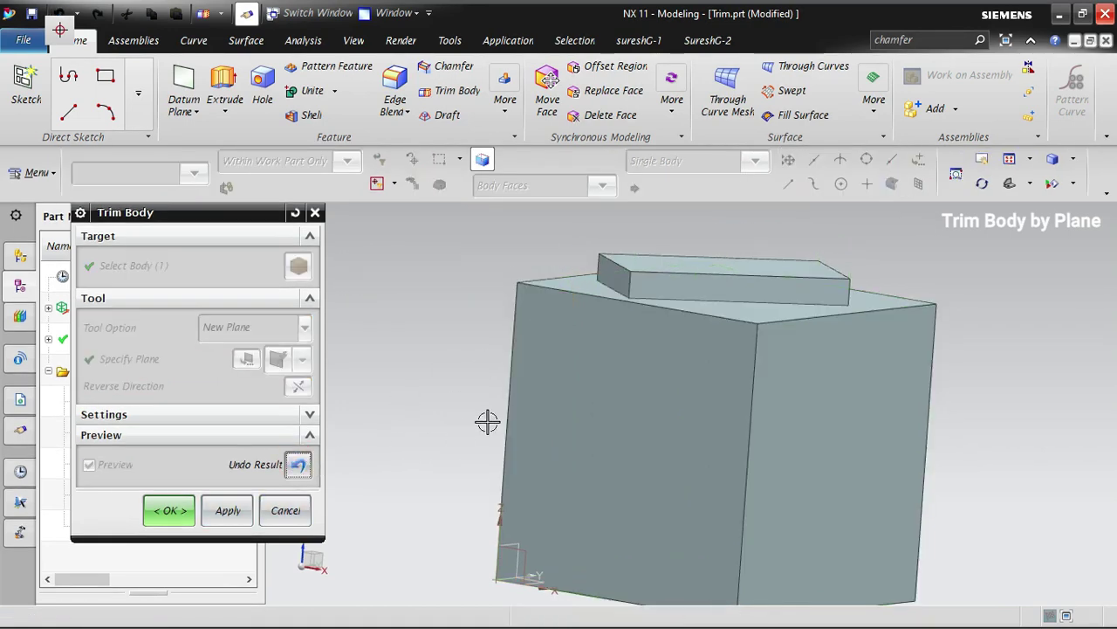
pyautogui.moveTo(487, 422); pyautogui.dragTo(463, 434, button='middle')
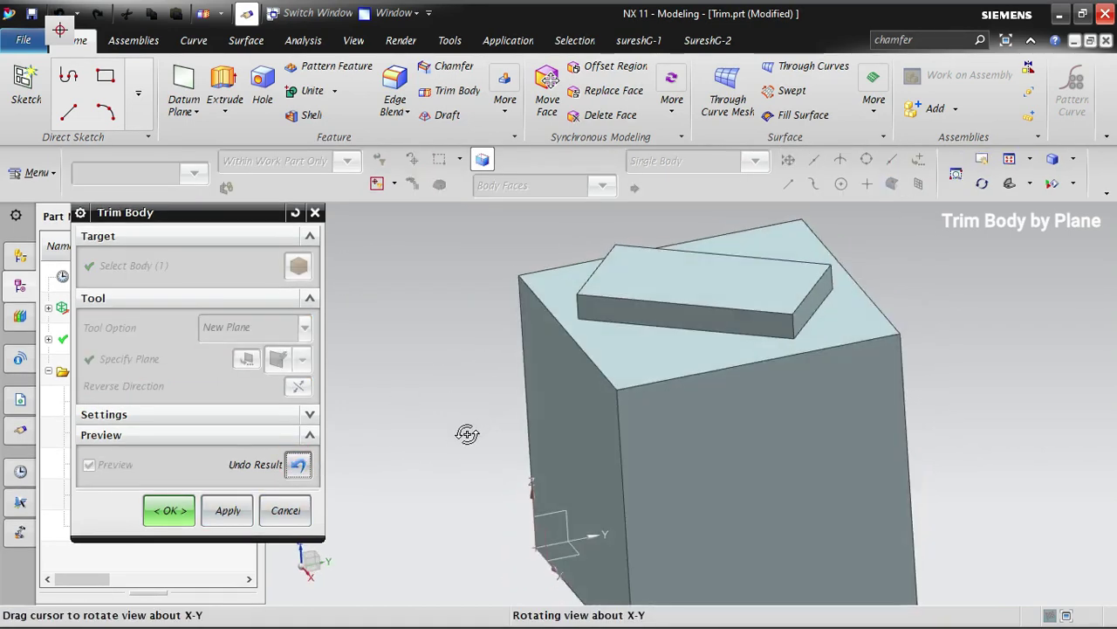
pyautogui.click(297, 465)
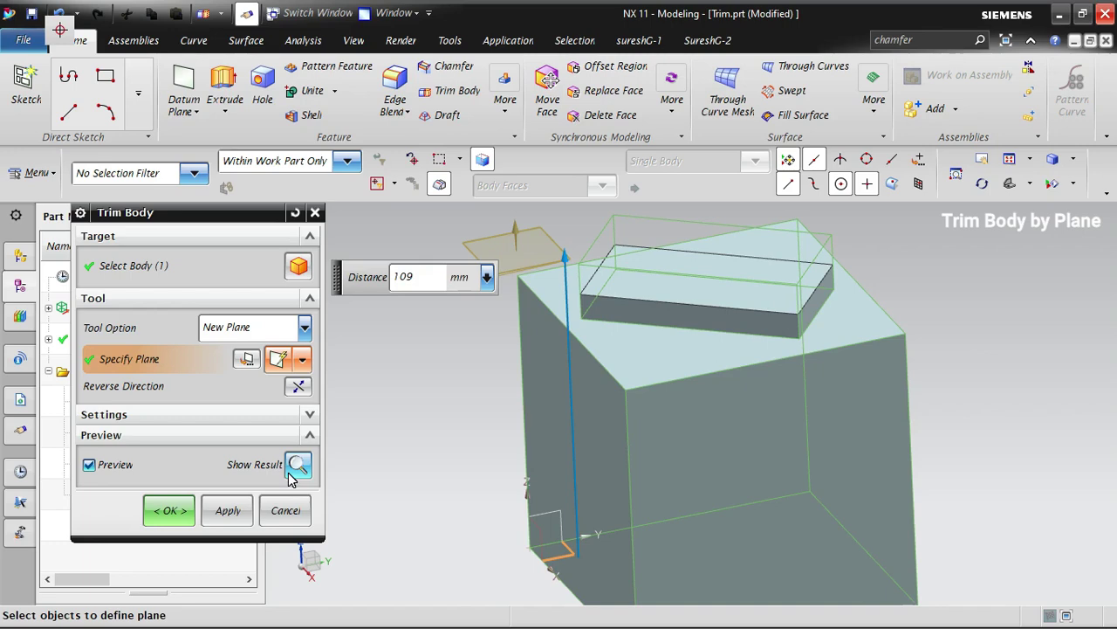
pyautogui.click(223, 510)
pyautogui.click(288, 510)
# - Inspect the trimmed pad from several sides and reset the selection filter to No Selection Filter
pyautogui.moveTo(407, 477)
pyautogui.mouseDown(button='middle')
pyautogui.moveTo(429, 457)
pyautogui.moveTo(424, 475)
pyautogui.mouseUp(button='middle')
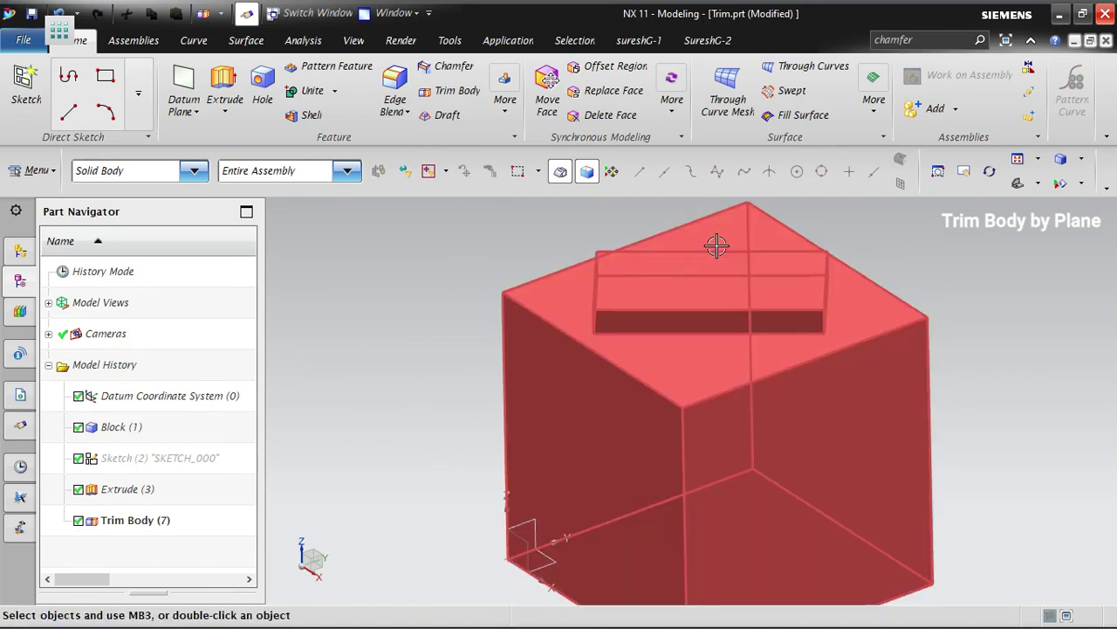
pyautogui.moveTo(678, 329); pyautogui.dragTo(644, 257, button='middle')
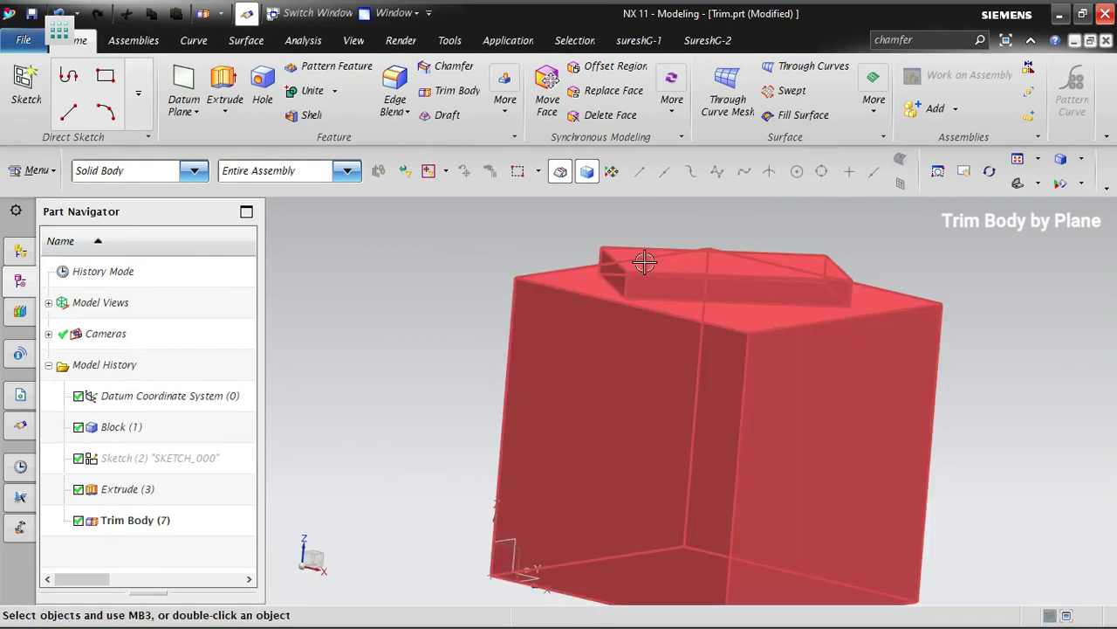
pyautogui.moveTo(693, 364); pyautogui.dragTo(687, 355, button='middle')
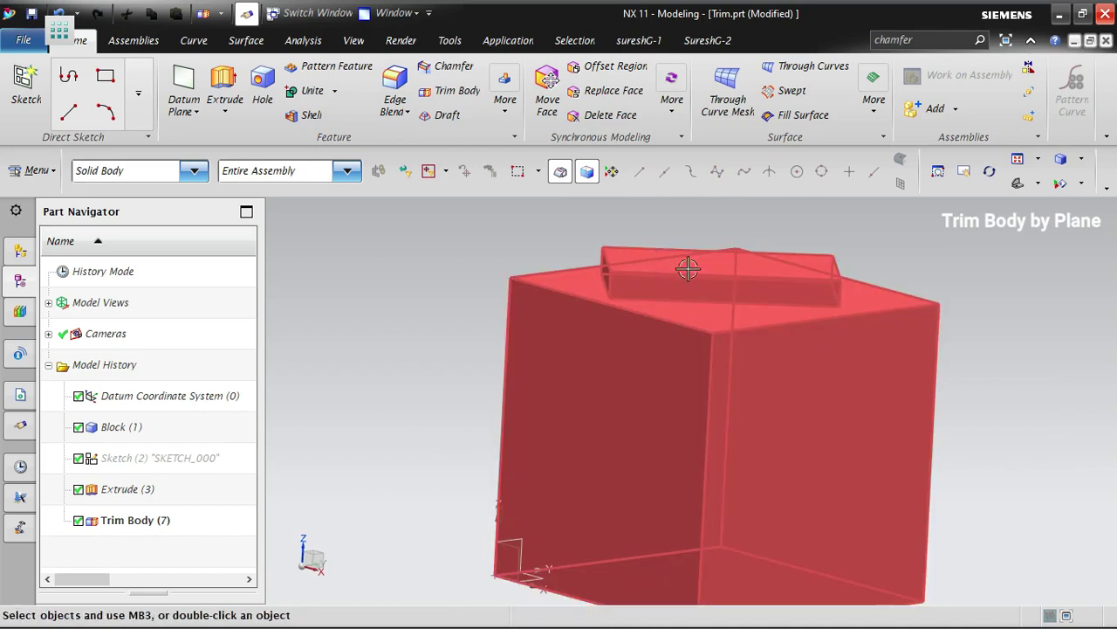
pyautogui.click(154, 171)
pyautogui.click(131, 191)
pyautogui.moveTo(324, 478); pyautogui.dragTo(441, 367, button='middle')
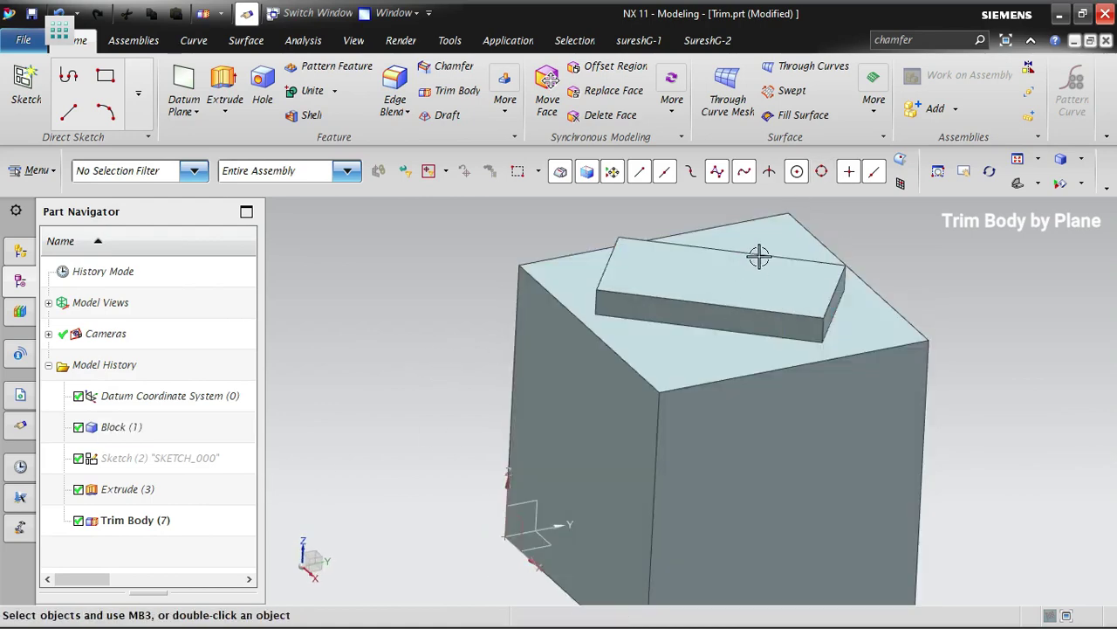
# - Start a new Trim Body and choose the block with its shortened pad as the target
pyautogui.scroll(-3, 713, 247)
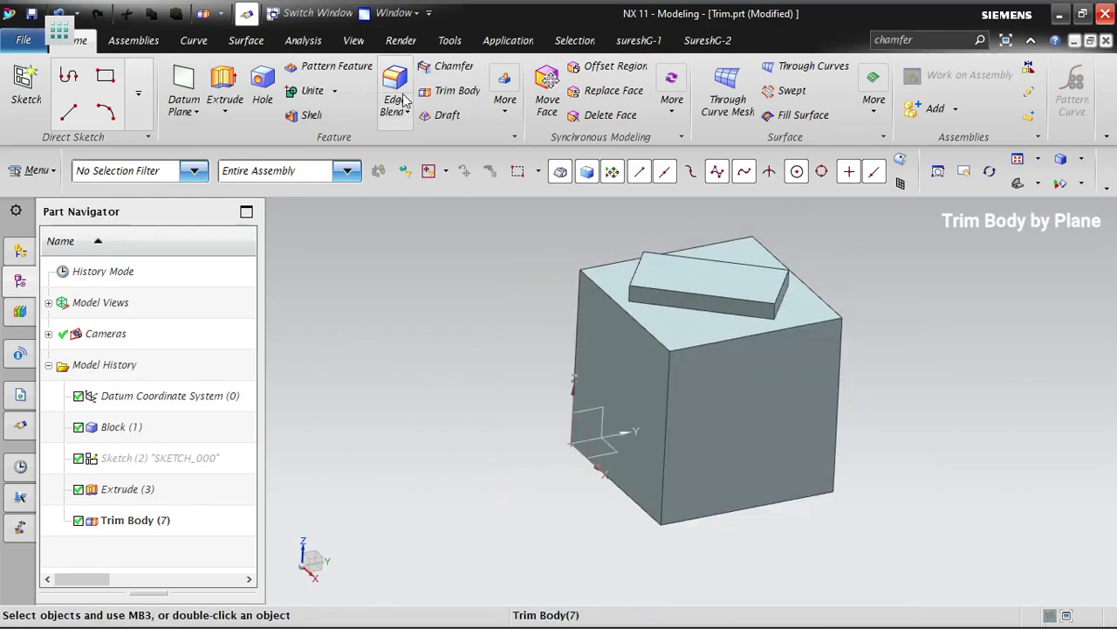
pyautogui.click(456, 91)
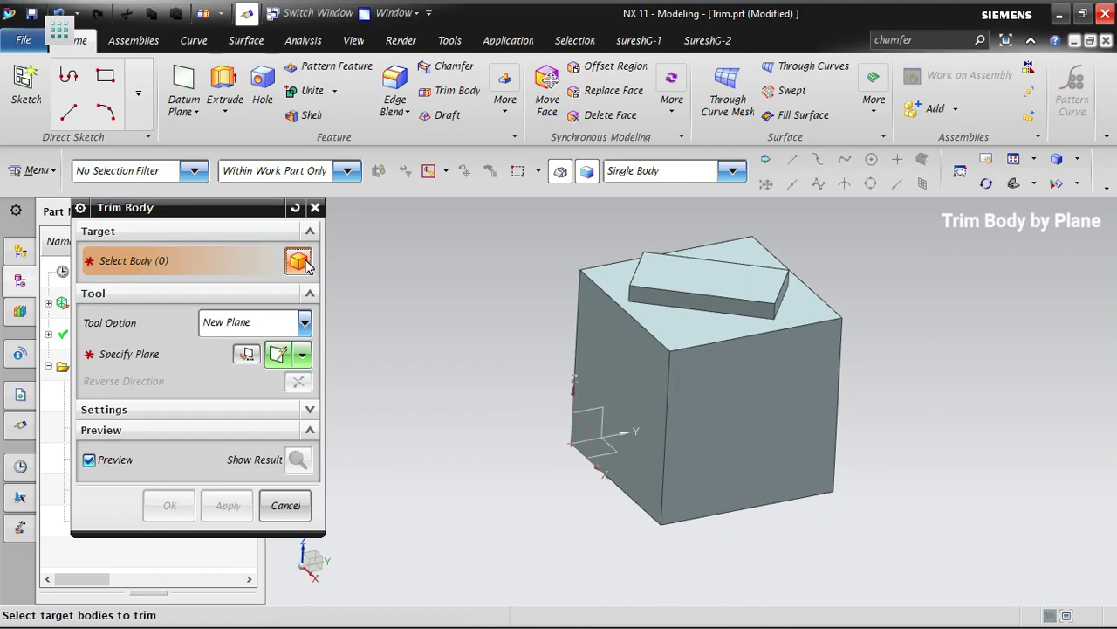
pyautogui.click(706, 299)
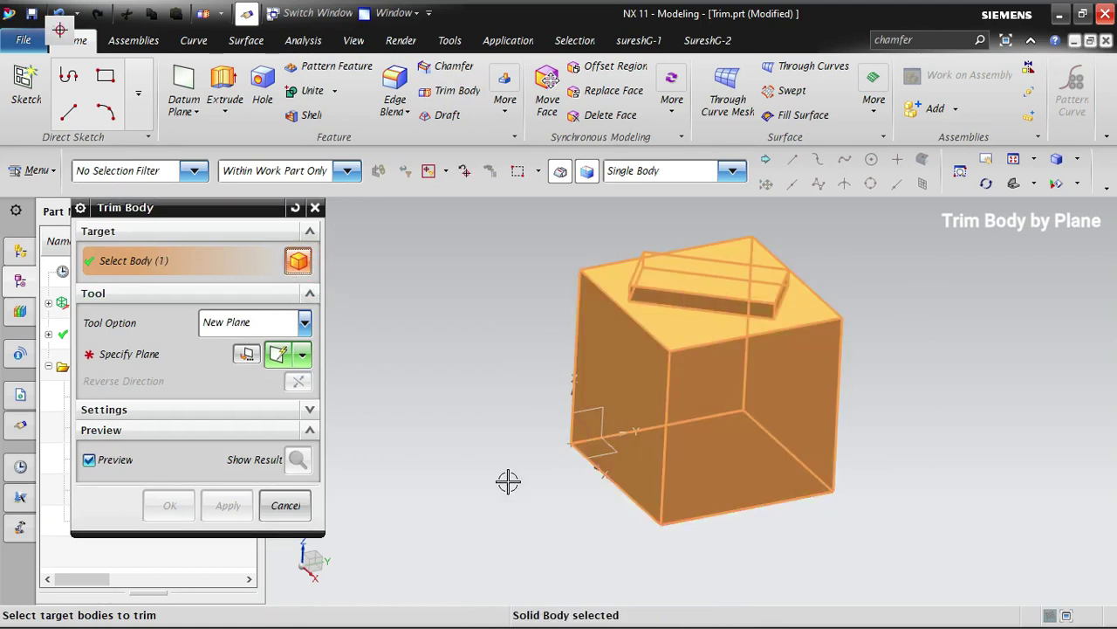
# - Define an inferred trimming plane midway between two opposite side faces of the block
pyautogui.click(306, 356)
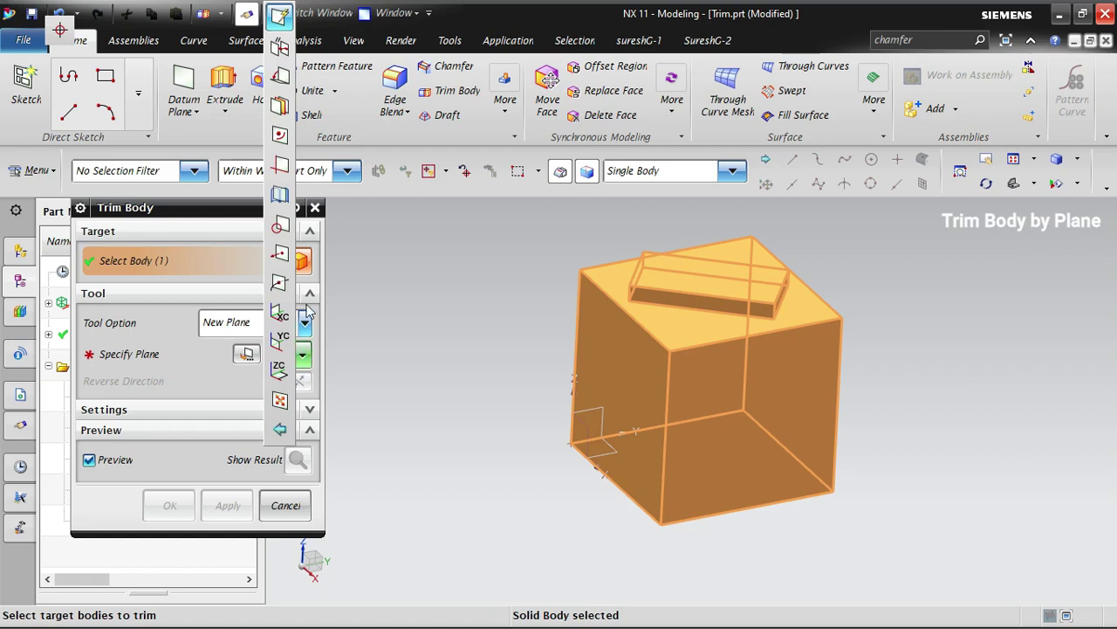
pyautogui.click(278, 16)
pyautogui.moveTo(550, 419); pyautogui.dragTo(566, 421, button='middle')
pyautogui.click(628, 346)
pyautogui.moveTo(1036, 373); pyautogui.dragTo(887, 392, button='middle')
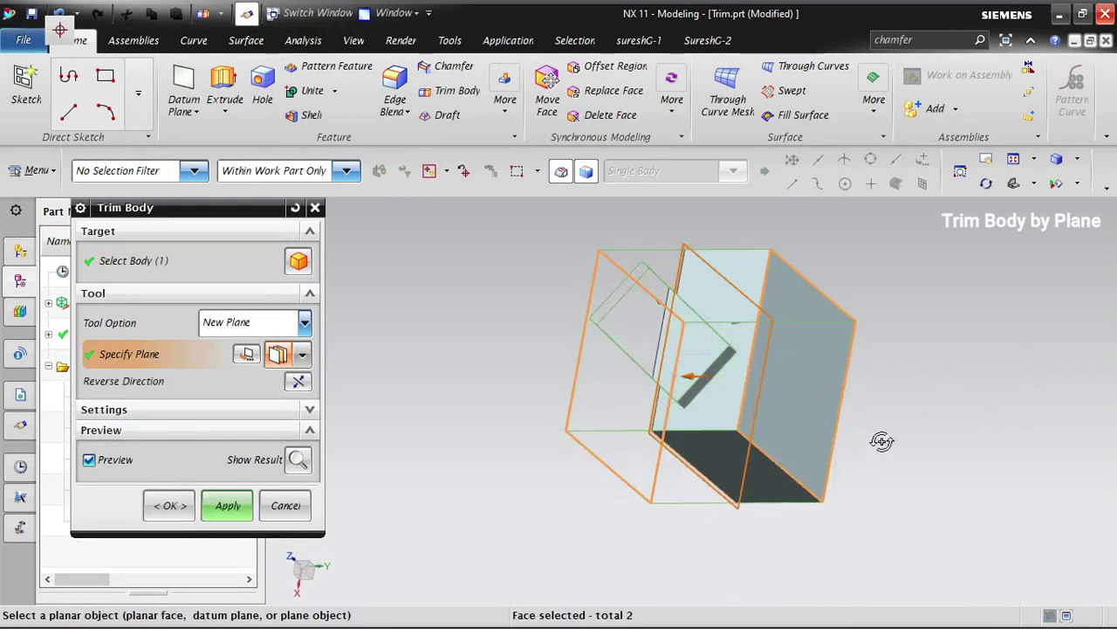
pyautogui.moveTo(883, 442); pyautogui.dragTo(893, 427, button='middle')
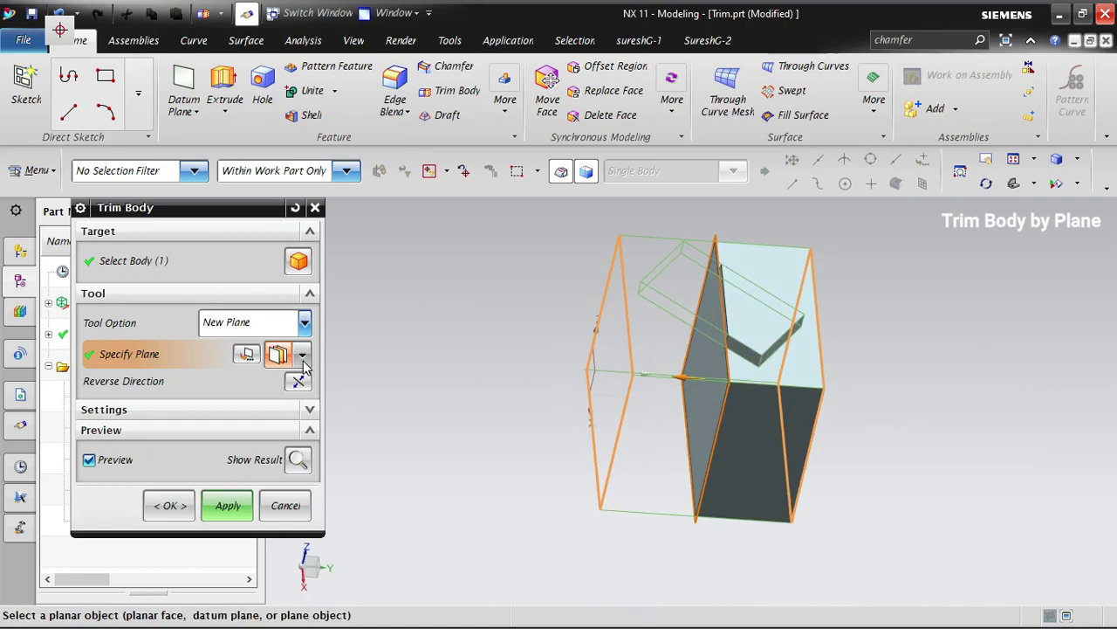
# - Apply the trim at the mid-plane and close Trim Body
pyautogui.click(229, 506)
pyautogui.moveTo(693, 524); pyautogui.dragTo(781, 489, button='middle')
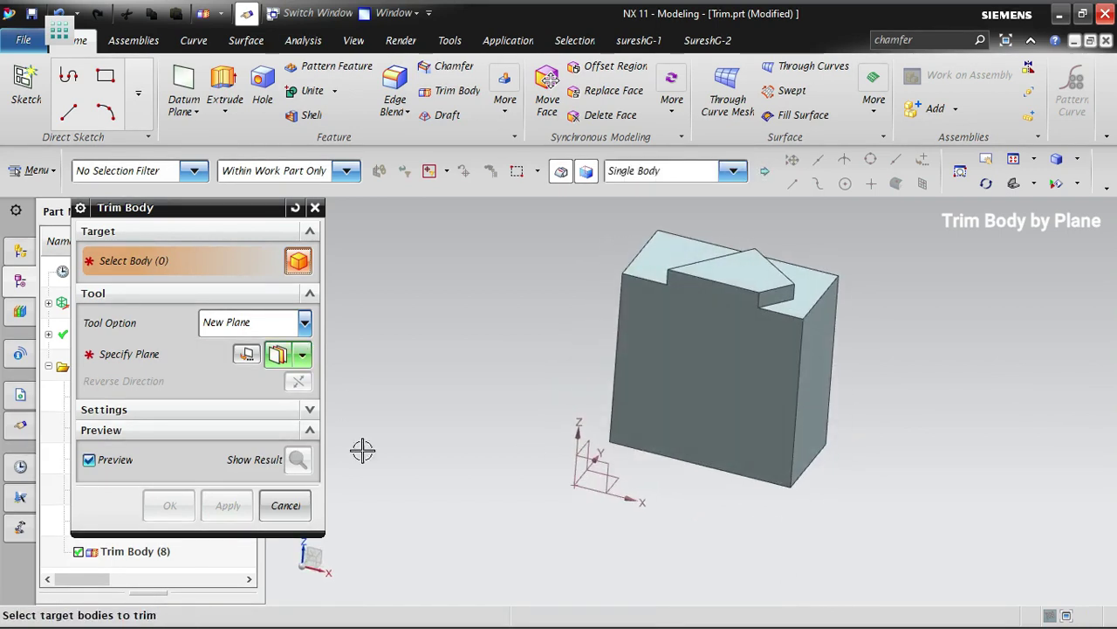
pyautogui.click(285, 506)
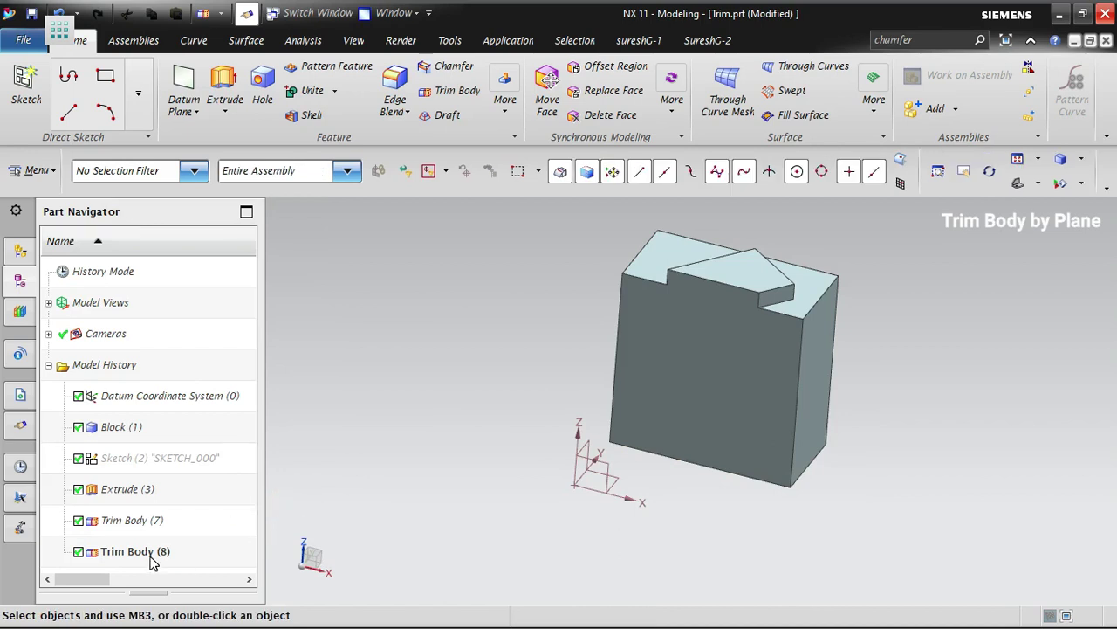
# - Reopen the mid-plane trim feature to review its settings, close it, and restore the trimetric view
pyautogui.moveTo(812, 453); pyautogui.dragTo(669, 481, button='middle')
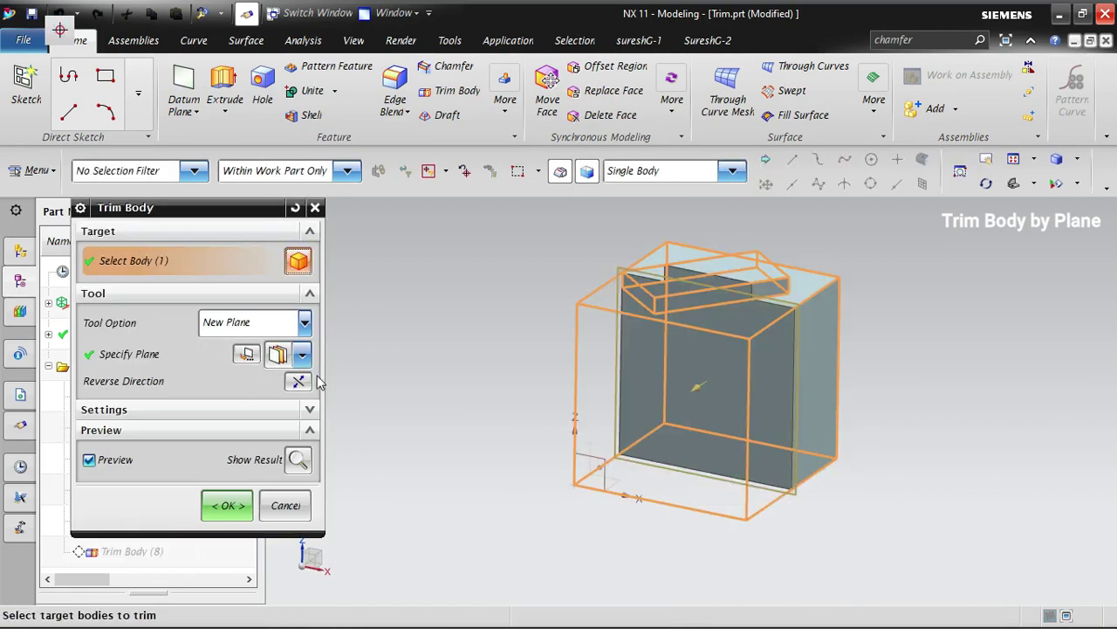
pyautogui.middleClick(843, 533)
pyautogui.moveTo(841, 532); pyautogui.dragTo(895, 497, button='middle')
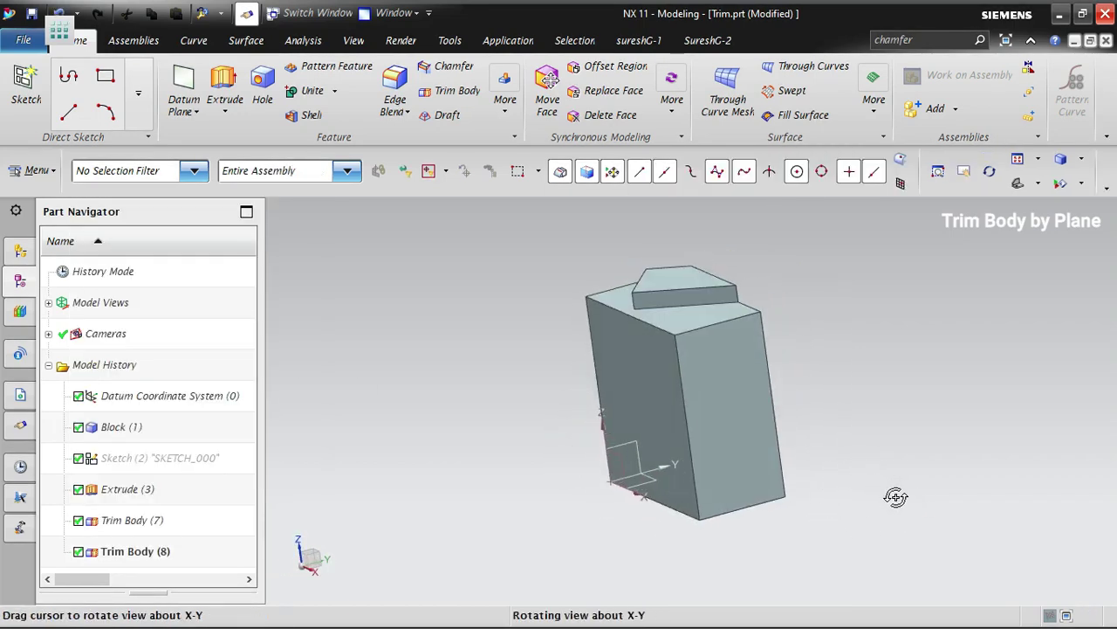
pyautogui.rightClick(451, 266)
pyautogui.moveTo(550, 501)
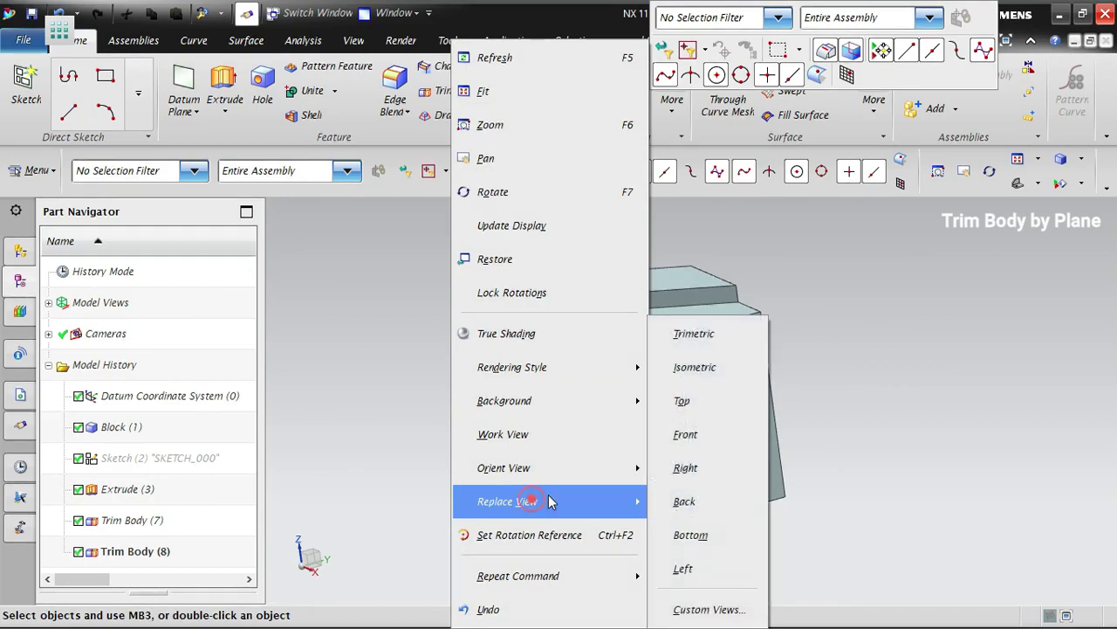
pyautogui.click(741, 333)
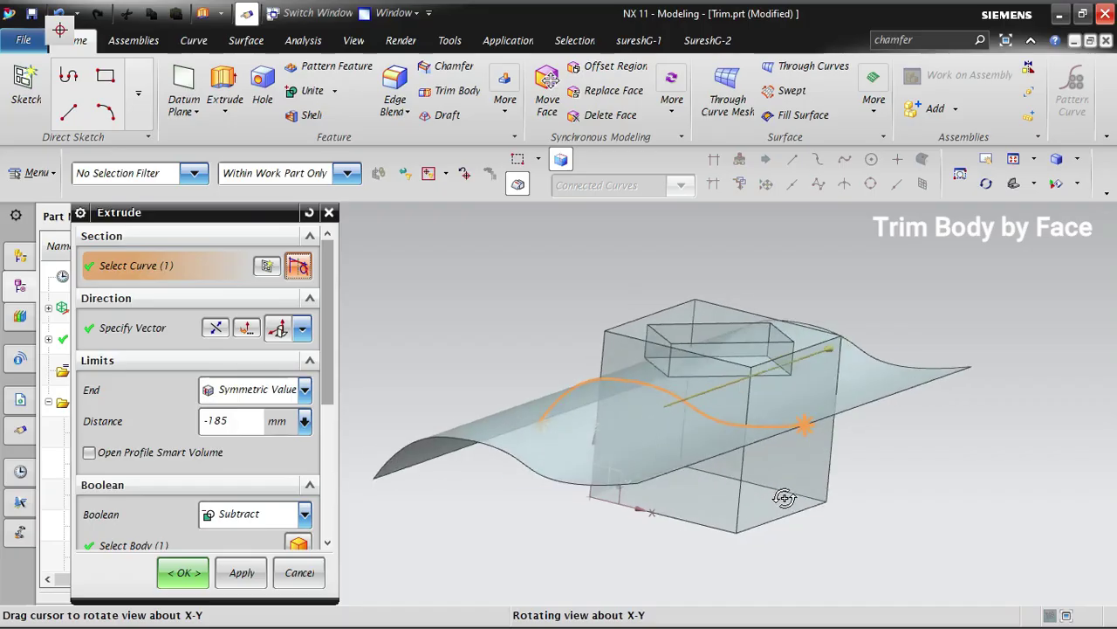
# - Set the Boolean of the curved sheet's extrusion to None and accept the feature
pyautogui.moveTo(784, 498); pyautogui.dragTo(646, 523, button='middle')
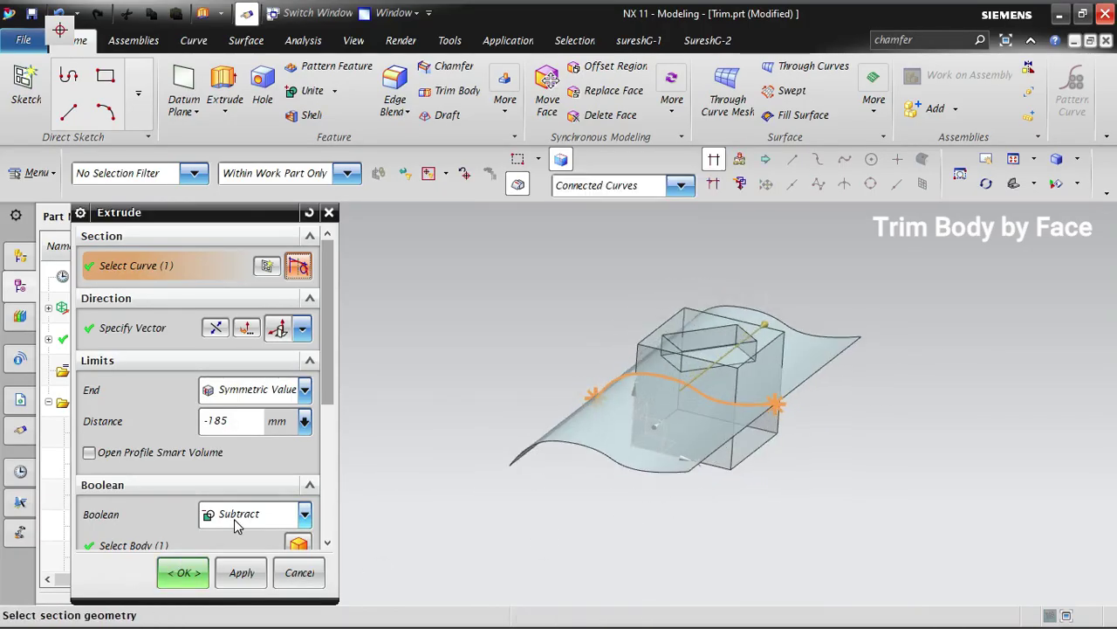
pyautogui.click(234, 514)
pyautogui.click(218, 364)
pyautogui.click(181, 575)
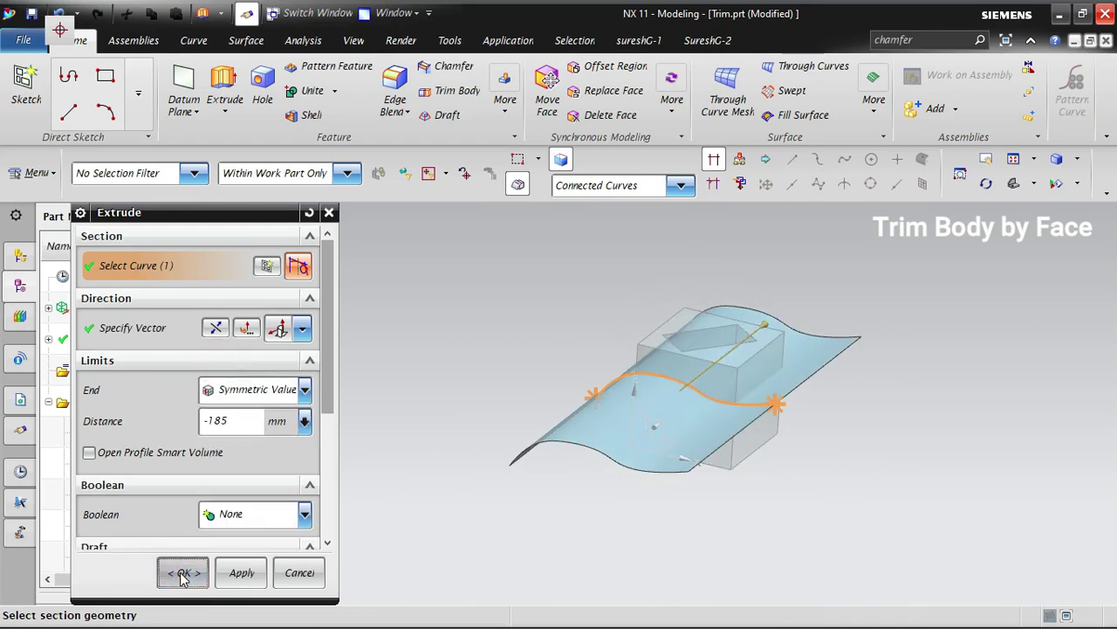
# - Set the view to Trimetric and start Trim Body with the block as the target
pyautogui.moveTo(791, 501)
pyautogui.mouseDown(button='middle')
pyautogui.moveTo(781, 527)
pyautogui.moveTo(795, 526)
pyautogui.moveTo(785, 511)
pyautogui.moveTo(778, 519)
pyautogui.mouseUp(button='middle')
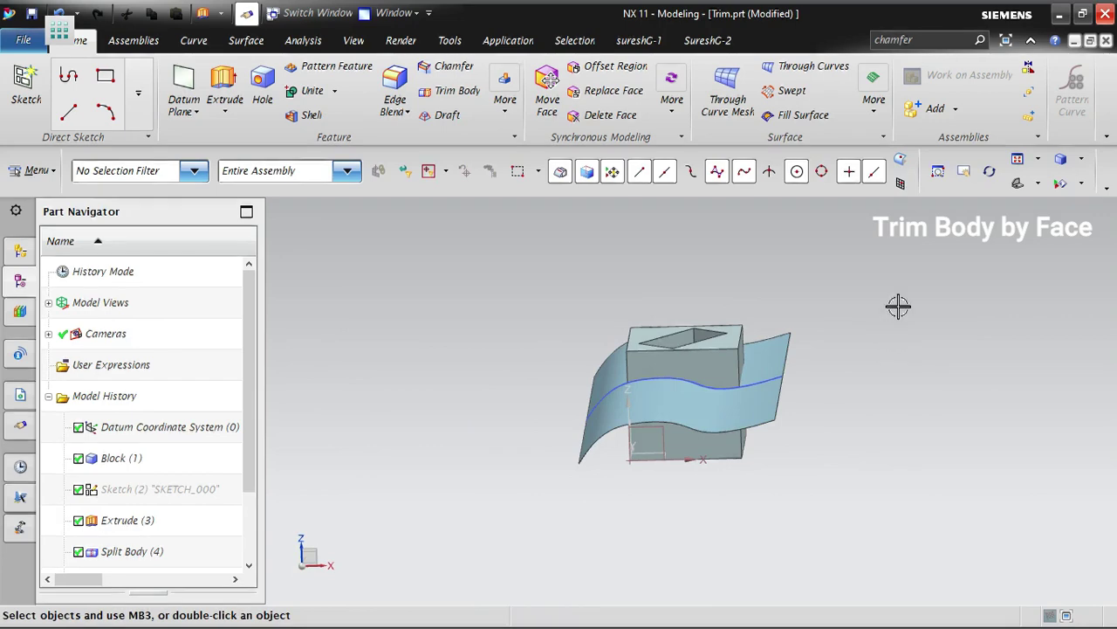
pyautogui.rightClick(898, 304)
pyautogui.moveTo(963, 501)
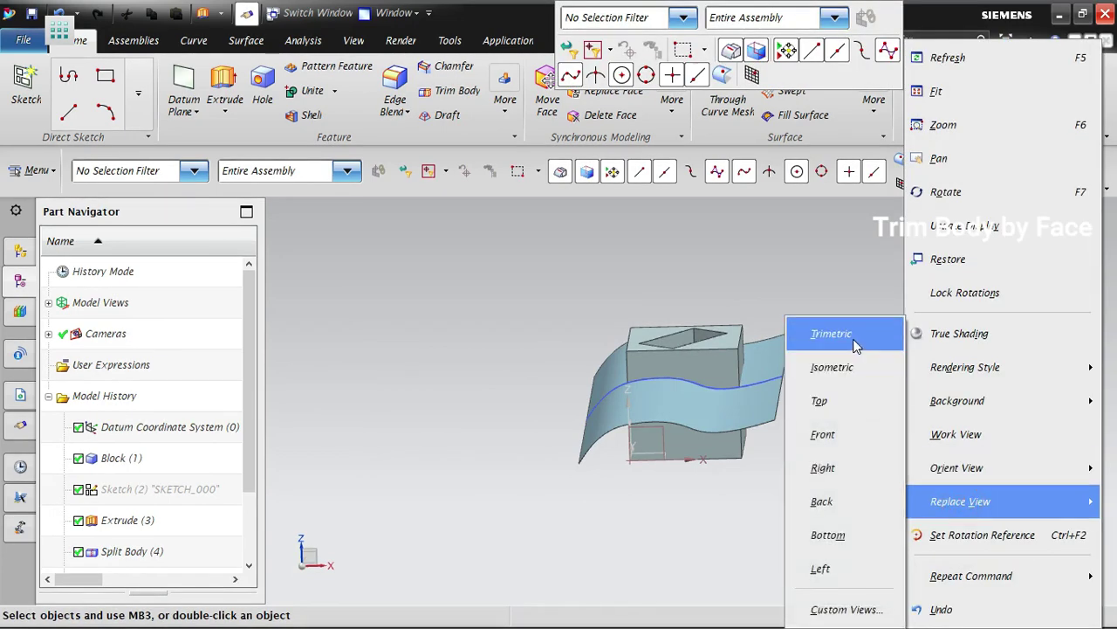
pyautogui.click(821, 333)
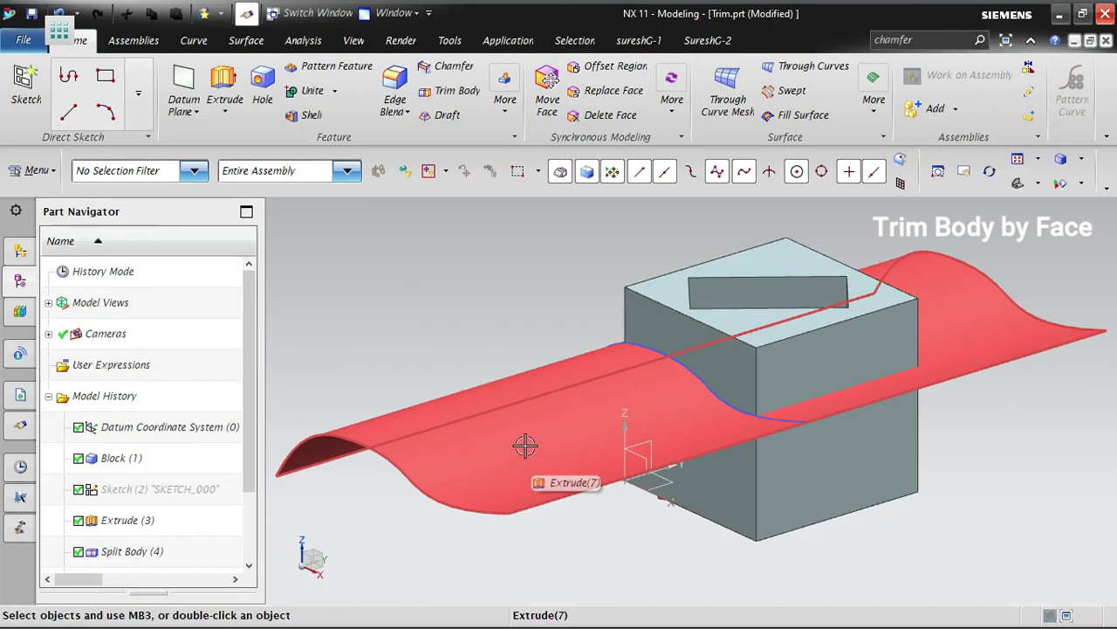
pyautogui.click(454, 92)
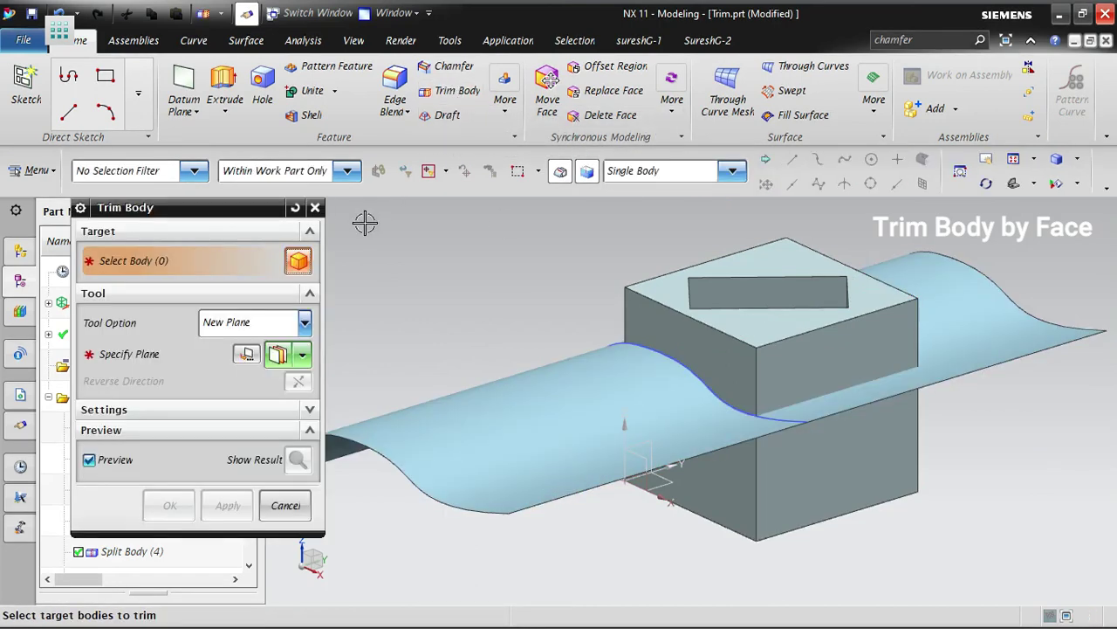
pyautogui.click(761, 332)
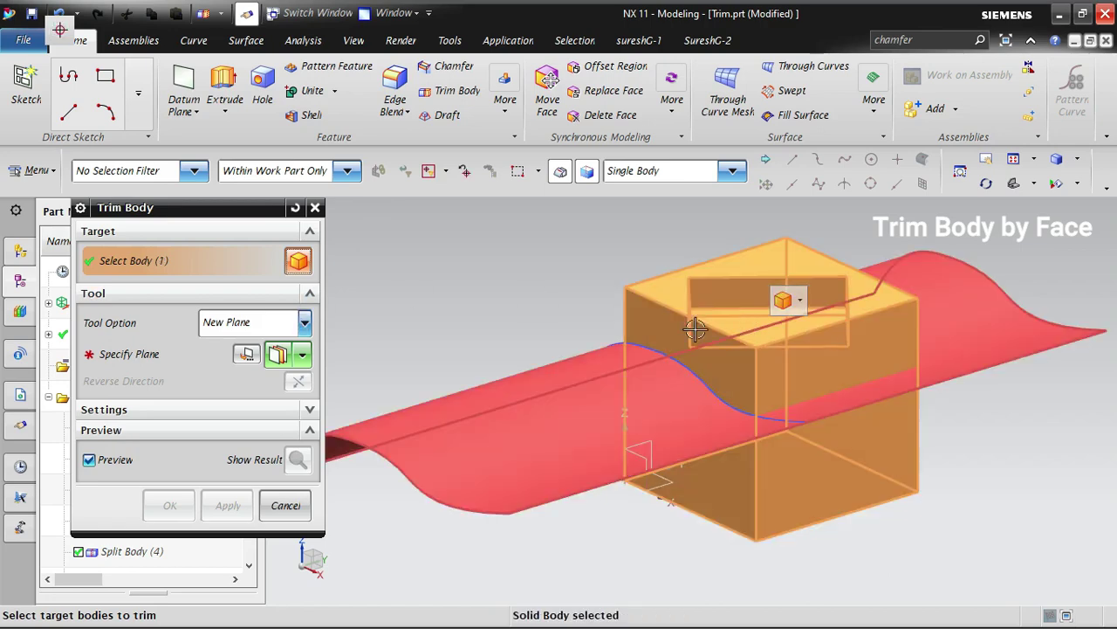
# - Use the curved sheet as the trim tool with the Face or Plane option, reversing the direction to keep the block's upper part
pyautogui.click(305, 322)
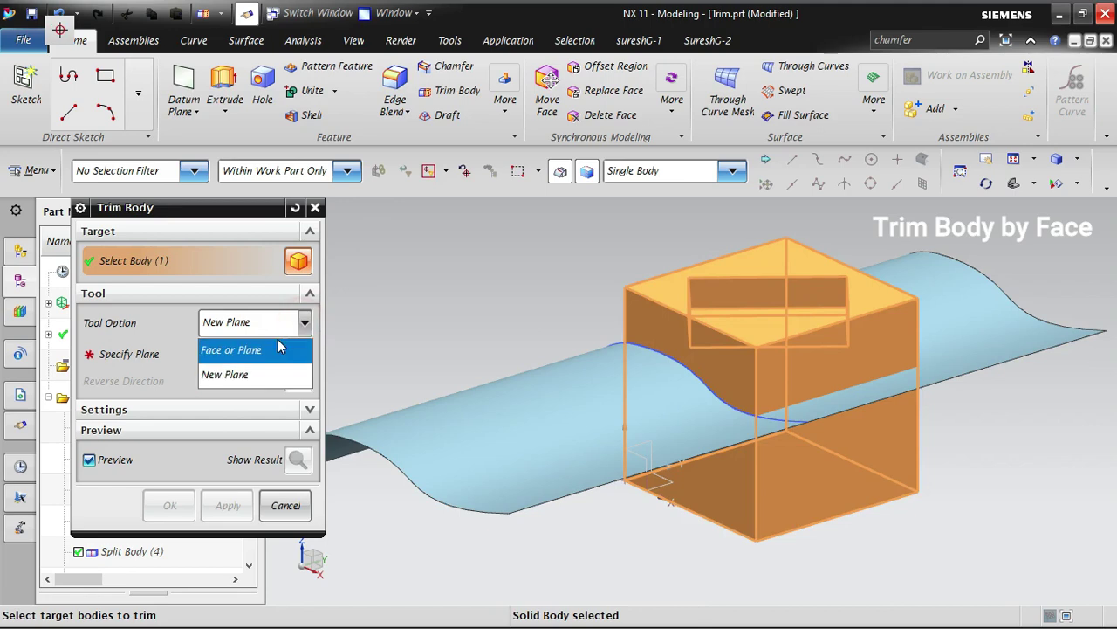
pyautogui.click(238, 353)
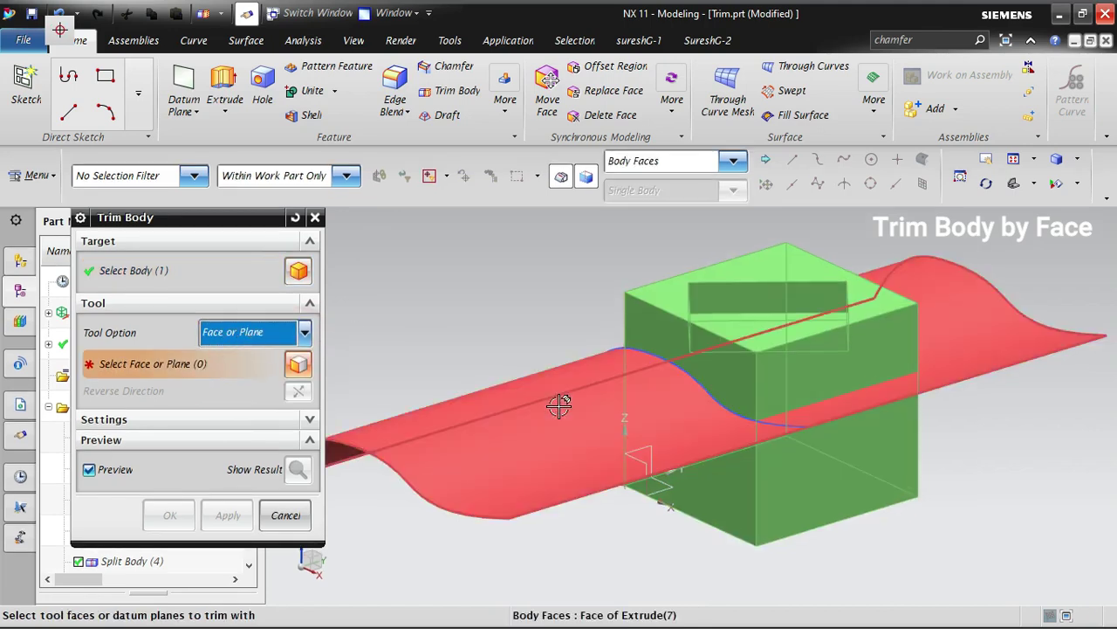
pyautogui.click(560, 404)
pyautogui.moveTo(529, 551); pyautogui.dragTo(718, 494, button='middle')
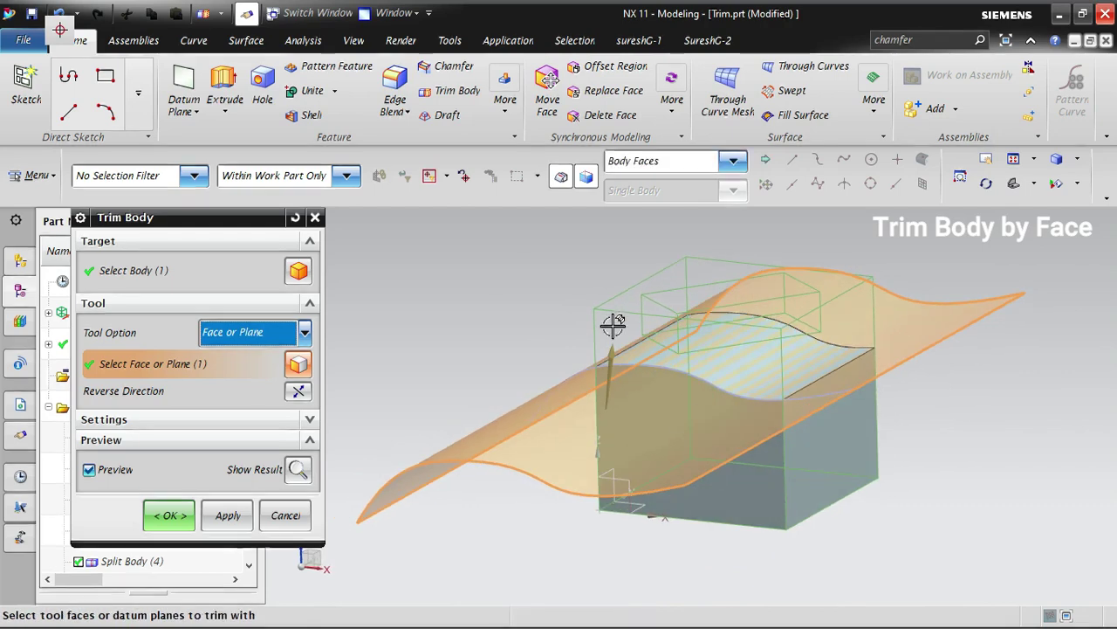
pyautogui.click(298, 391)
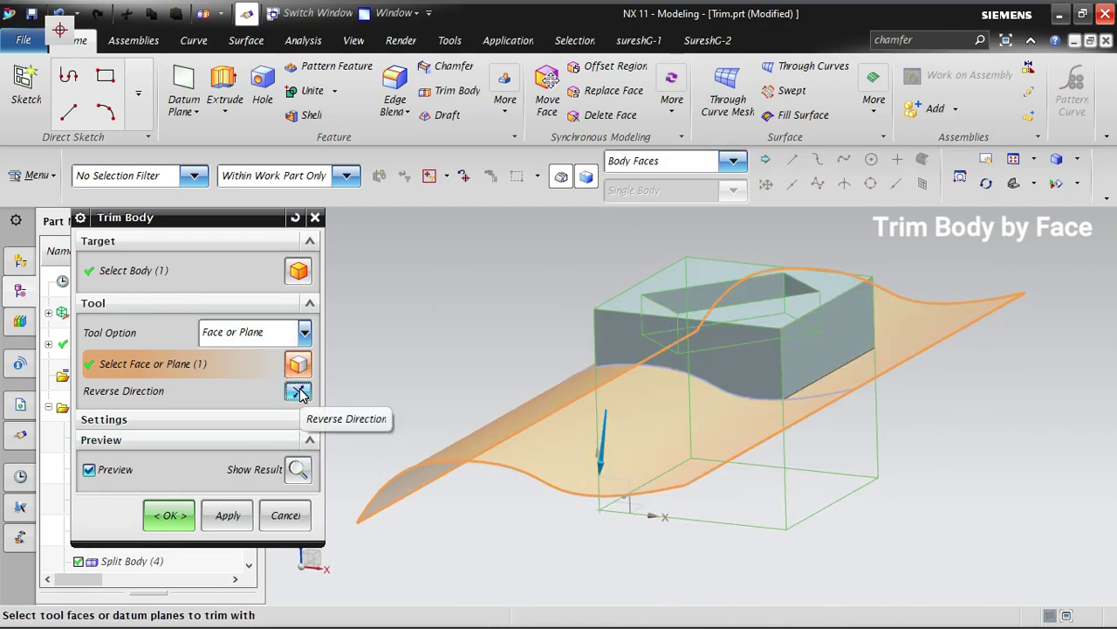
# - Preview the block trimmed by the curved sheet and accept the Trim Body feature
pyautogui.click(298, 469)
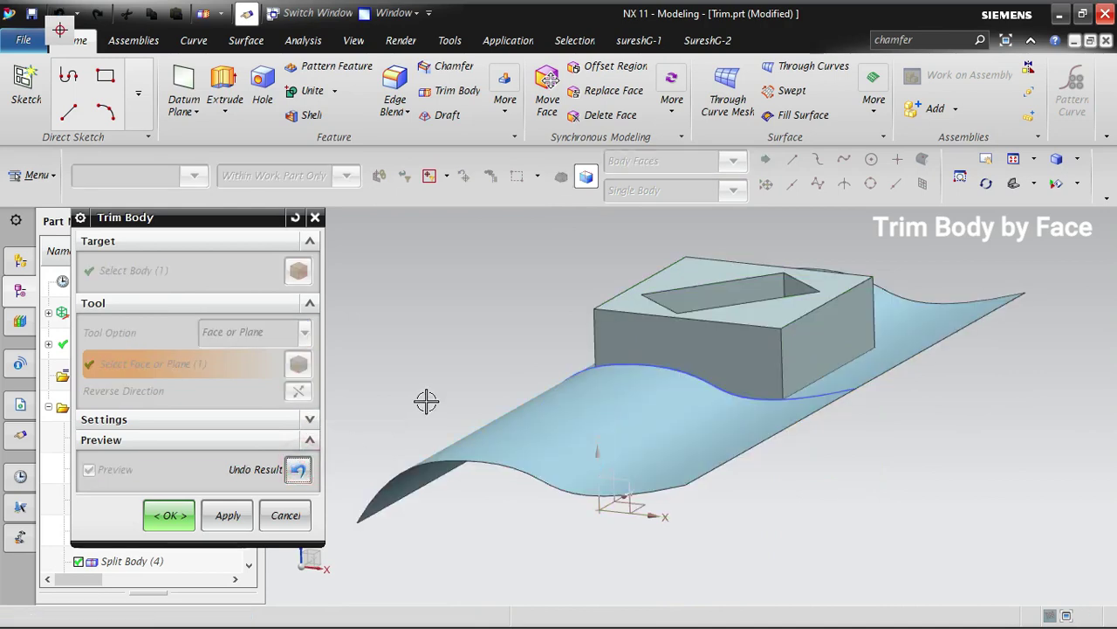
pyautogui.moveTo(747, 467); pyautogui.dragTo(763, 489, button='middle')
pyautogui.rightClick(555, 474)
pyautogui.middleClick(462, 442)
# - Hide the curved sheet to view the trimmed block alone, and undo the hiding
pyautogui.rightClick(485, 465)
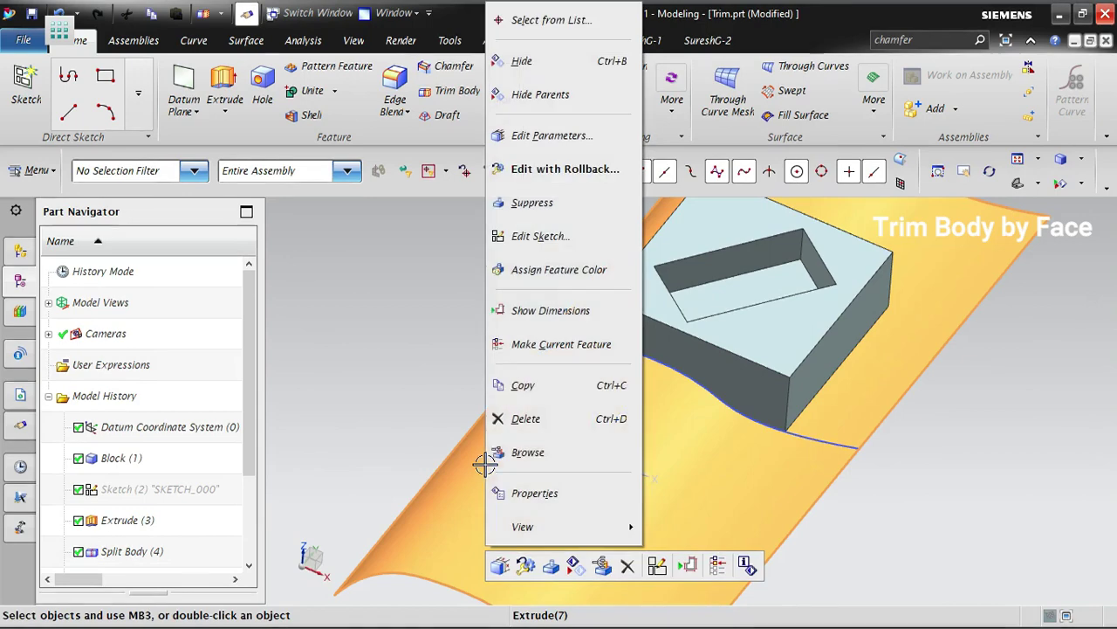
pyautogui.click(424, 390)
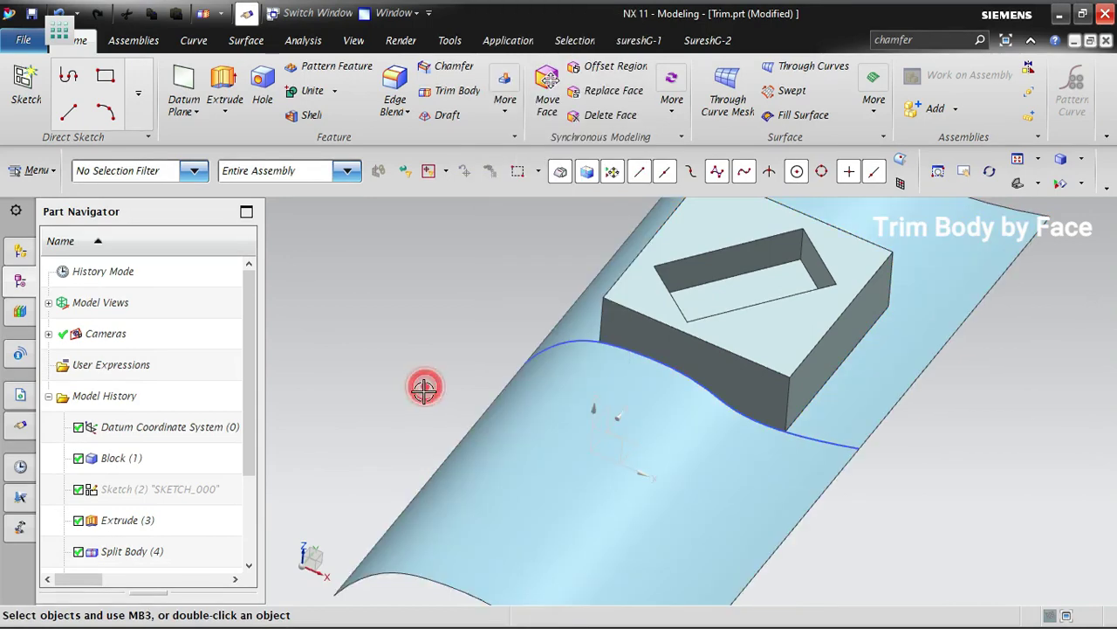
pyautogui.hotkey('ctrl', 'b')
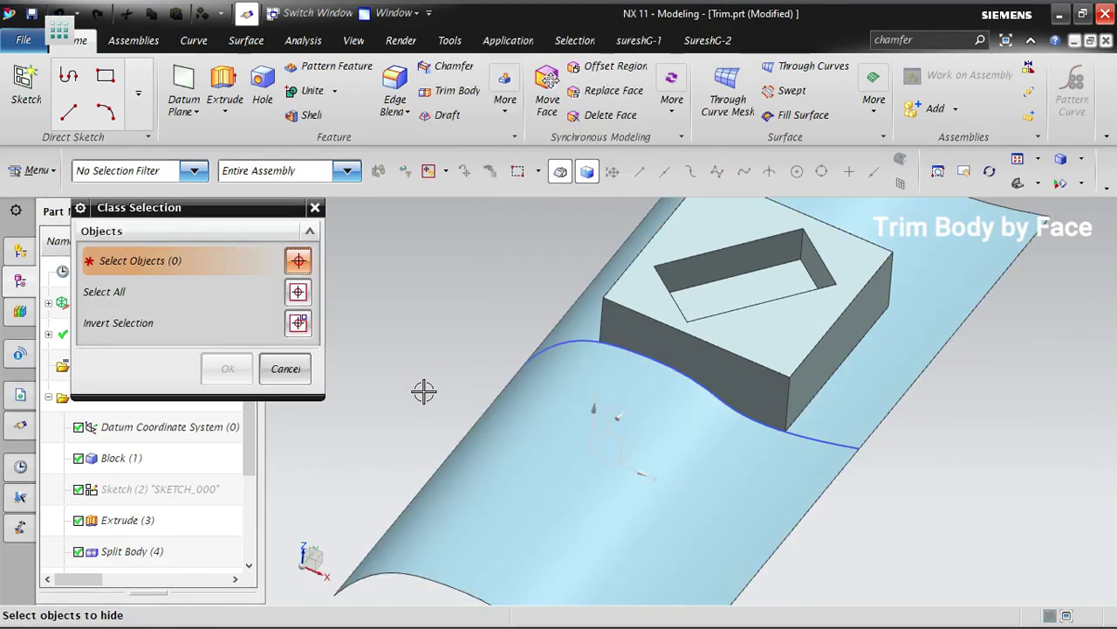
pyautogui.click(267, 377)
pyautogui.click(530, 444)
pyautogui.hotkey('ctrl', 'b')
pyautogui.moveTo(643, 461); pyautogui.dragTo(624, 449, button='middle')
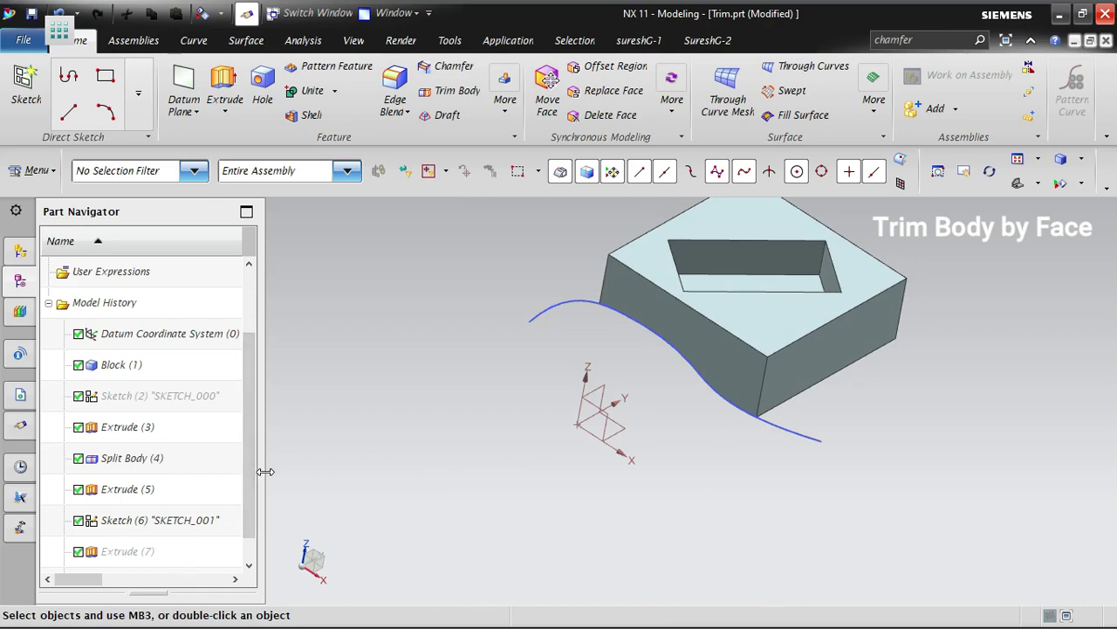
pyautogui.hotkey('ctrl', 'z')
# - Edit the curved-sheet Trim Body feature, reversing its direction to keep the block's lower part
pyautogui.scroll(-1, 196, 520)
pyautogui.doubleClick(135, 550)
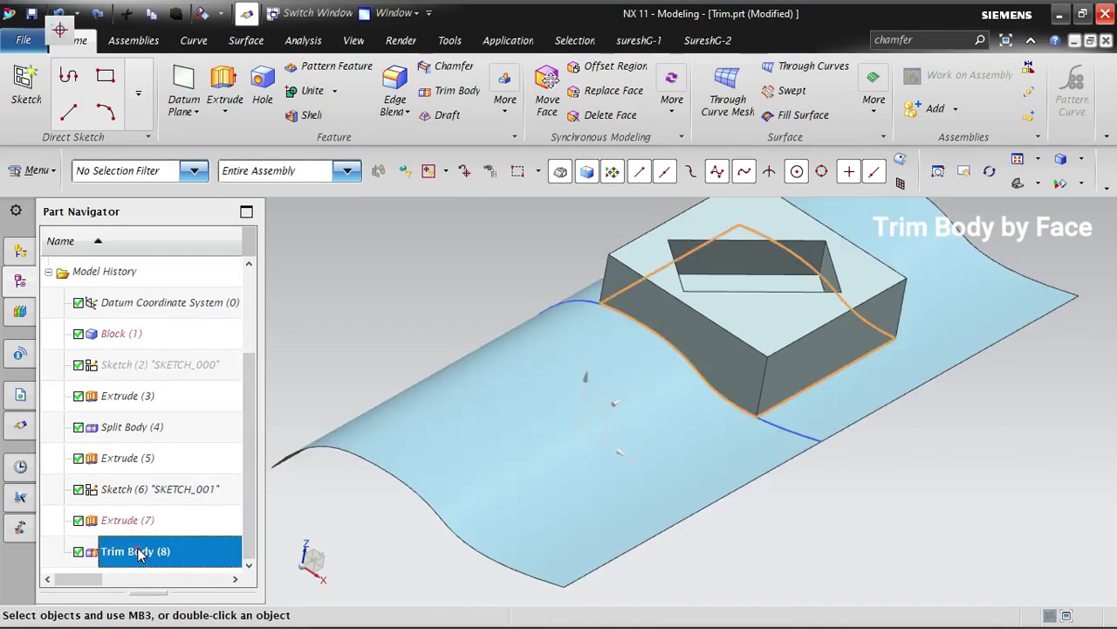
pyautogui.moveTo(529, 376); pyautogui.dragTo(716, 388, button='middle')
pyautogui.click(298, 381)
pyautogui.moveTo(768, 471); pyautogui.dragTo(844, 518, button='middle')
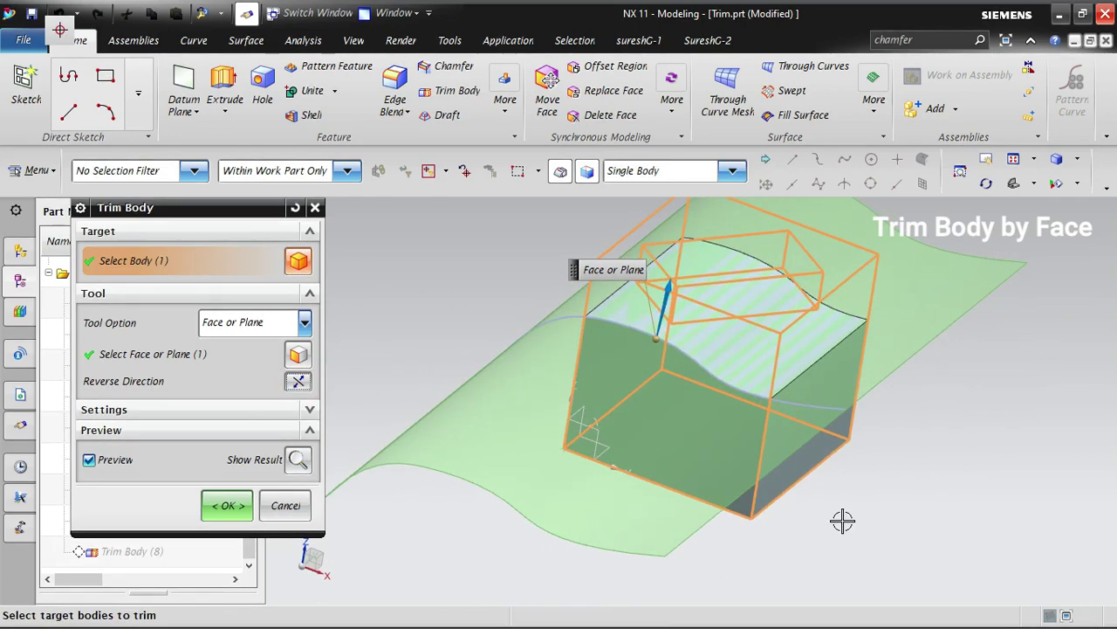
pyautogui.middleClick(843, 519)
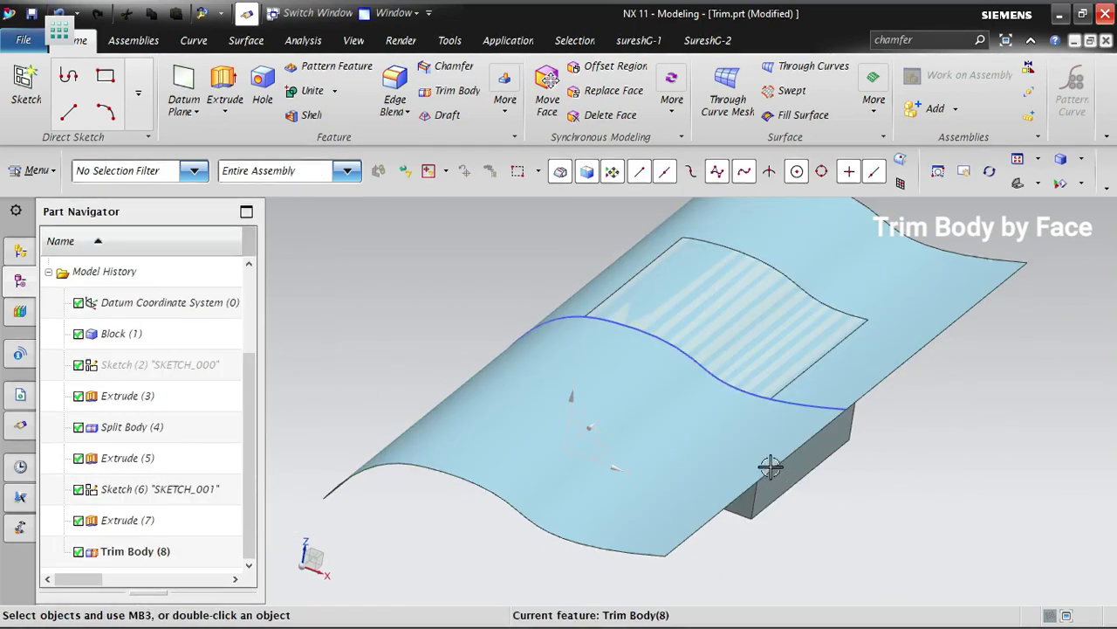
# - Hide the curved sheet above the block's remaining lower part
pyautogui.hotkey('ctrl', 'b')
pyautogui.click(508, 472)
pyautogui.middleClick(647, 543)
pyautogui.moveTo(854, 545)
pyautogui.mouseDown(button='middle')
pyautogui.moveTo(830, 536)
pyautogui.moveTo(846, 534)
pyautogui.mouseUp(button='middle')
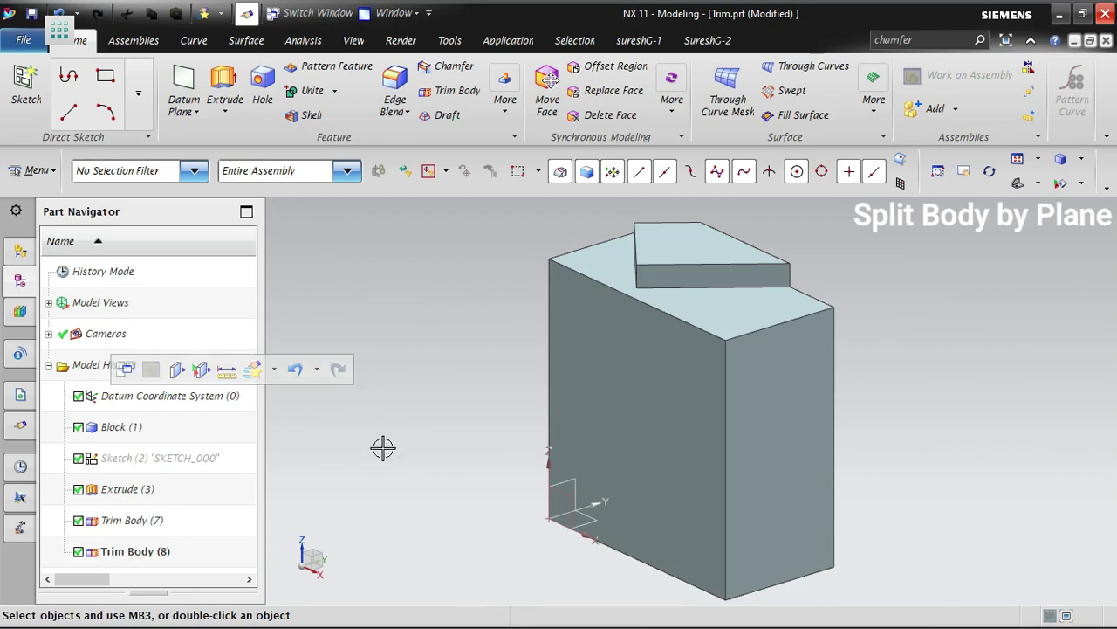
# - Delete both Trim Body features from the model history to restore the full block
pyautogui.click(144, 528)
pyautogui.keyDown('shift'); pyautogui.click(140, 551); pyautogui.keyUp('shift')
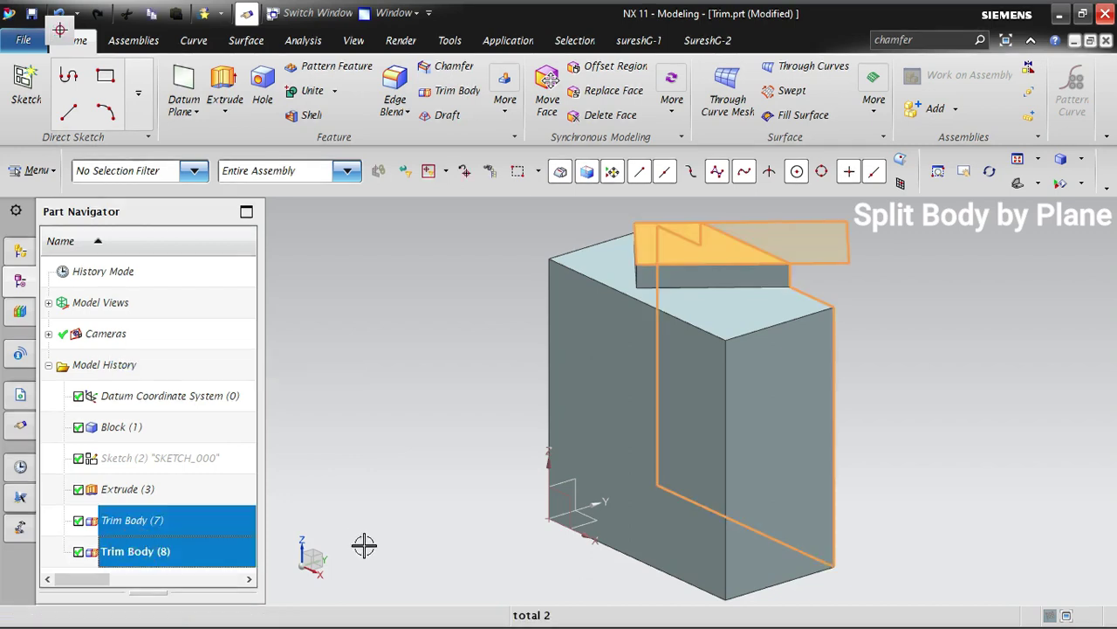
pyautogui.press('Delete')
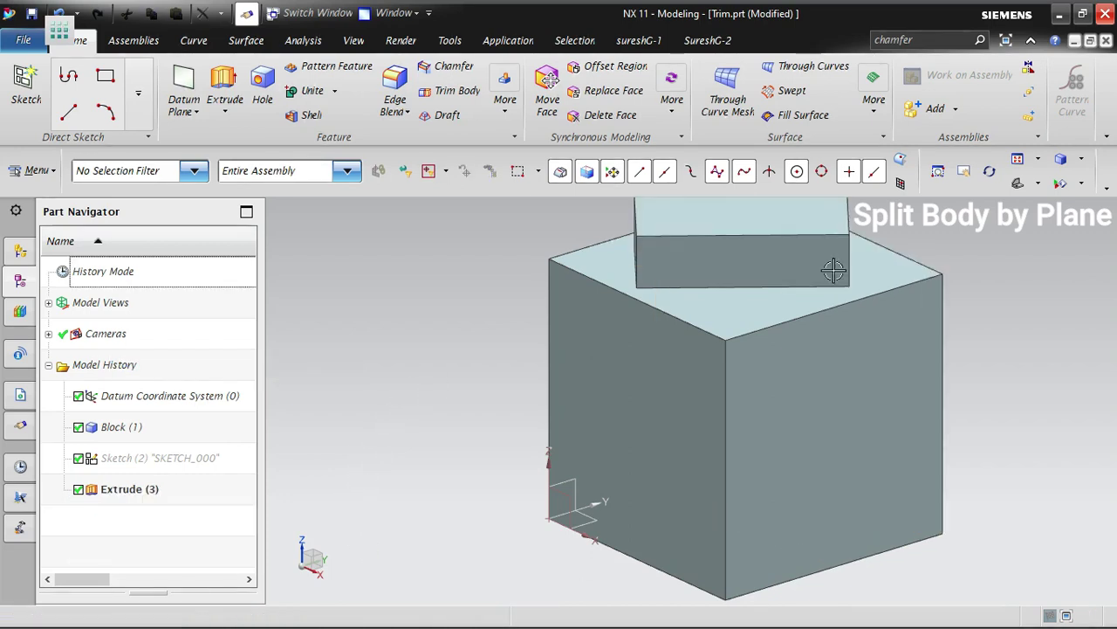
# - Set the selection filter to Solid Body and fit the block in the view
pyautogui.click(151, 170)
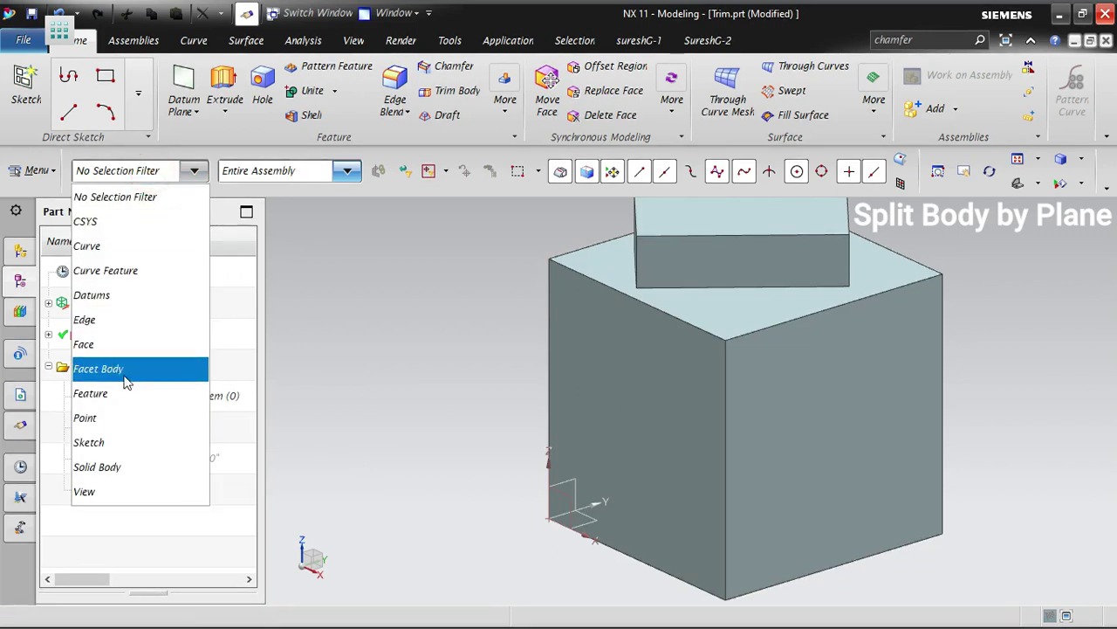
pyautogui.click(97, 466)
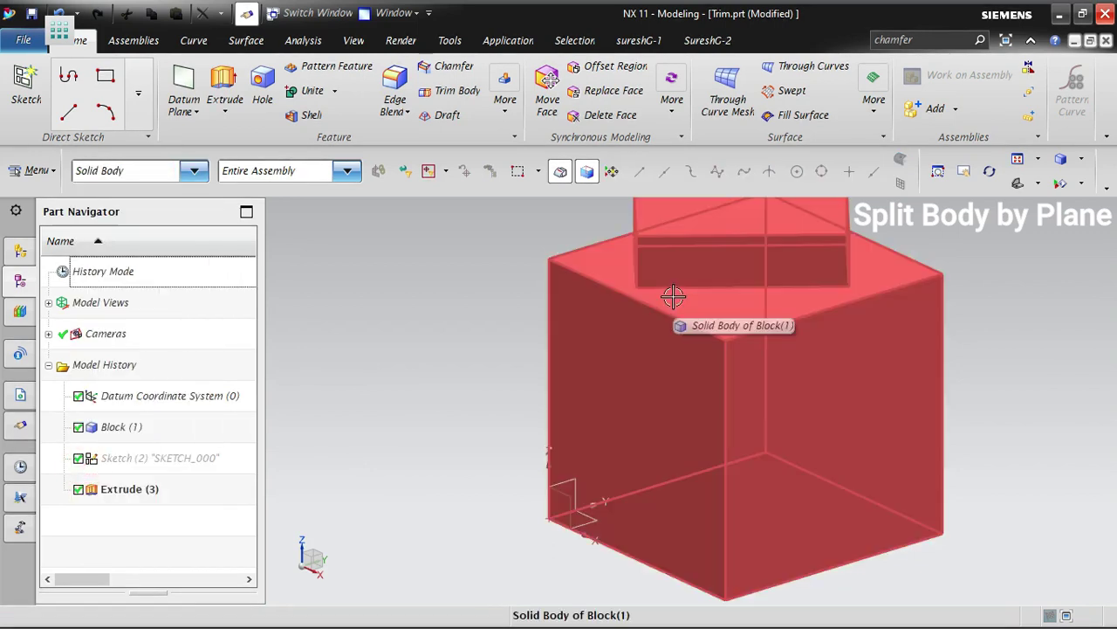
pyautogui.rightClick(417, 370)
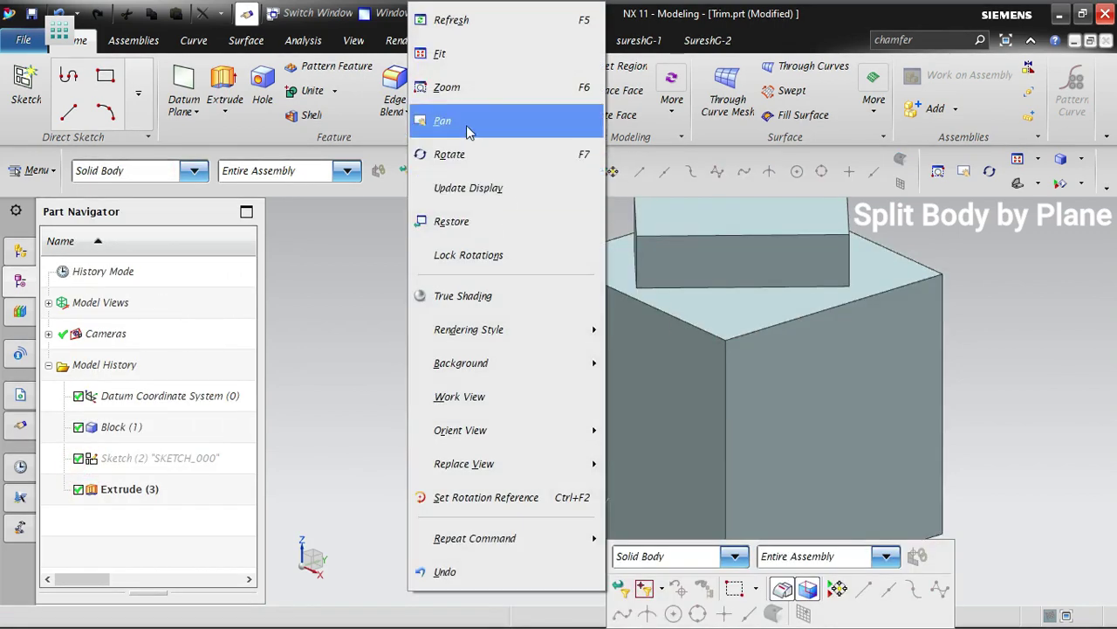
pyautogui.click(467, 57)
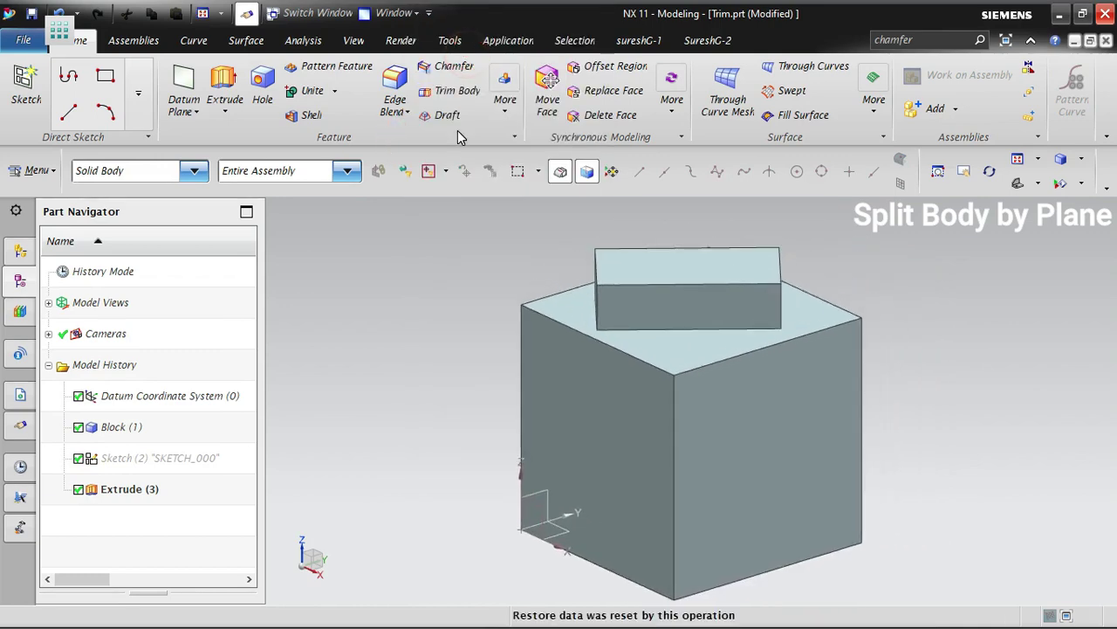
# - Split the block body with a new plane midway between two opposite side faces, with Keep Imprinted Edges turned off
pyautogui.click(507, 103)
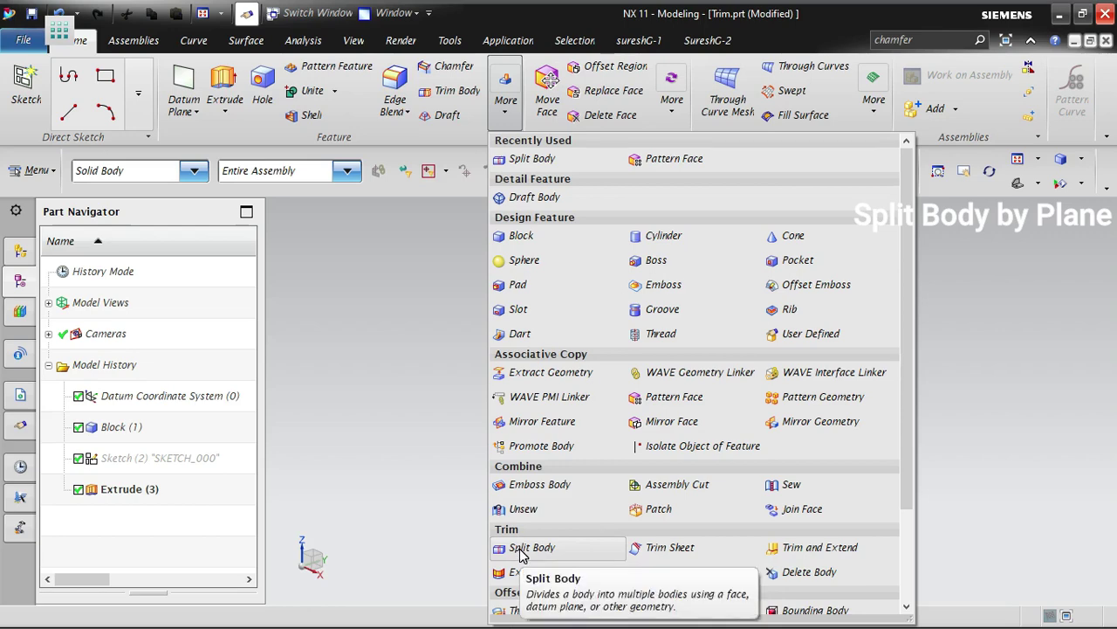
pyautogui.click(34, 170)
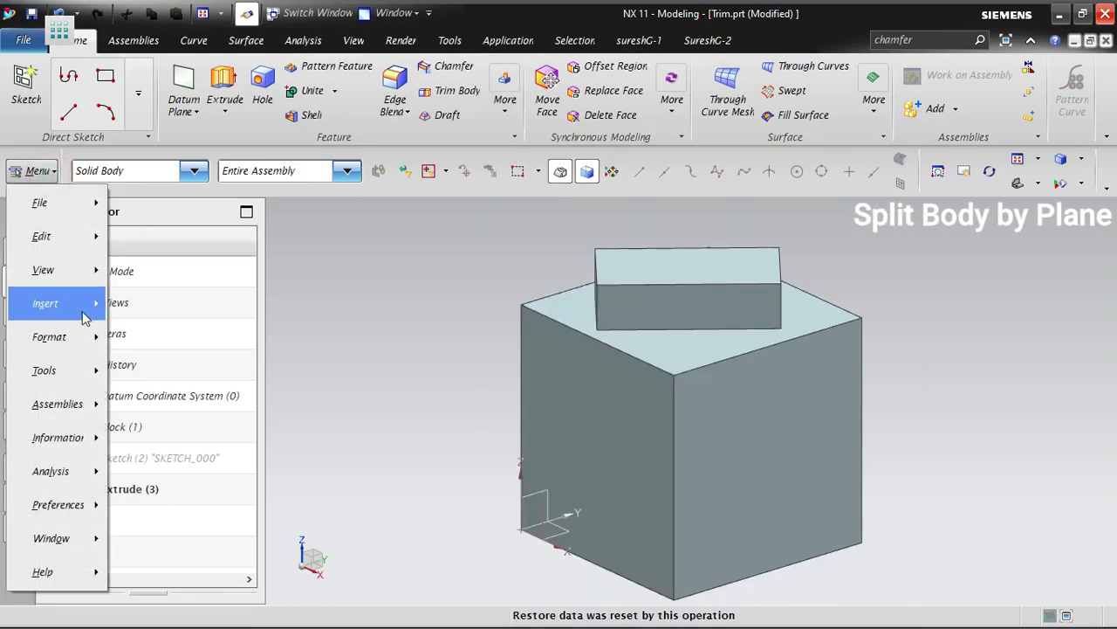
pyautogui.click(85, 302)
pyautogui.click(191, 377)
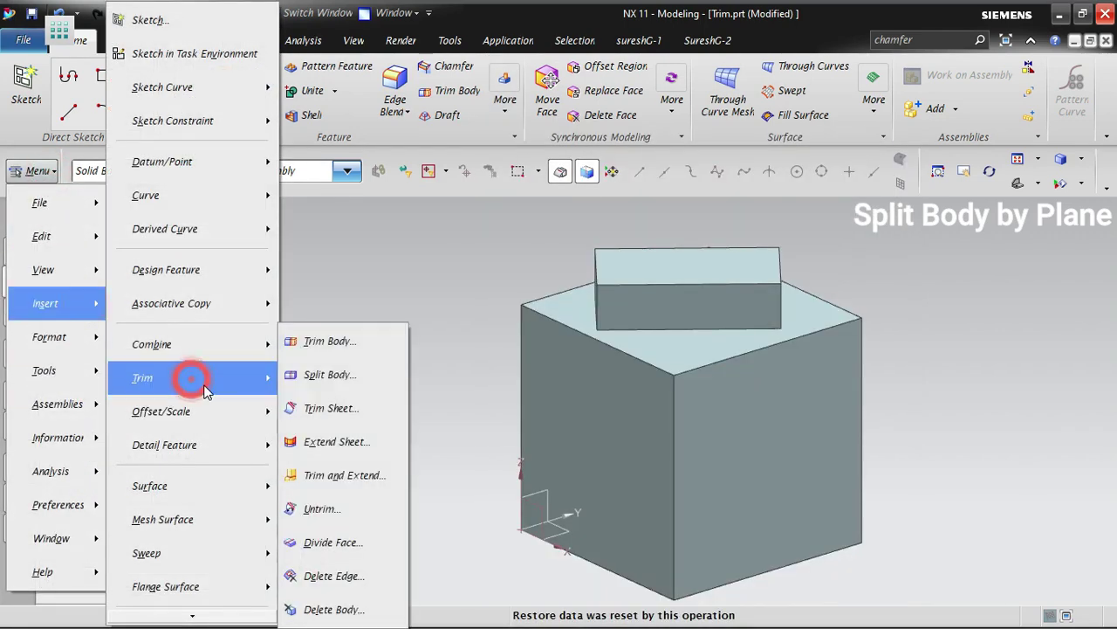
pyautogui.click(335, 375)
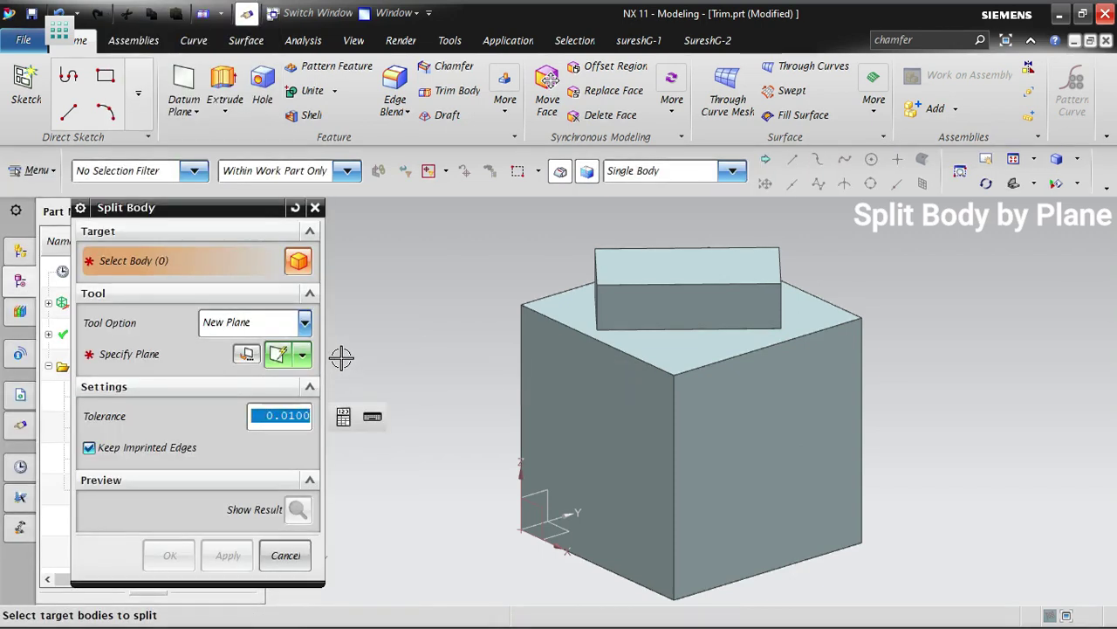
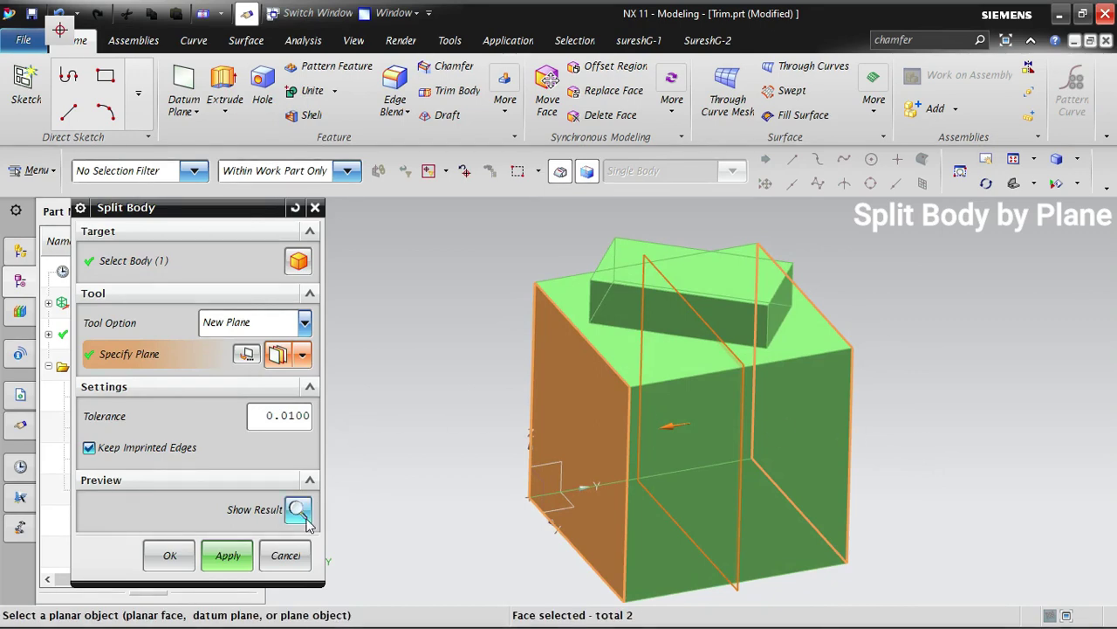
pyautogui.click(135, 455)
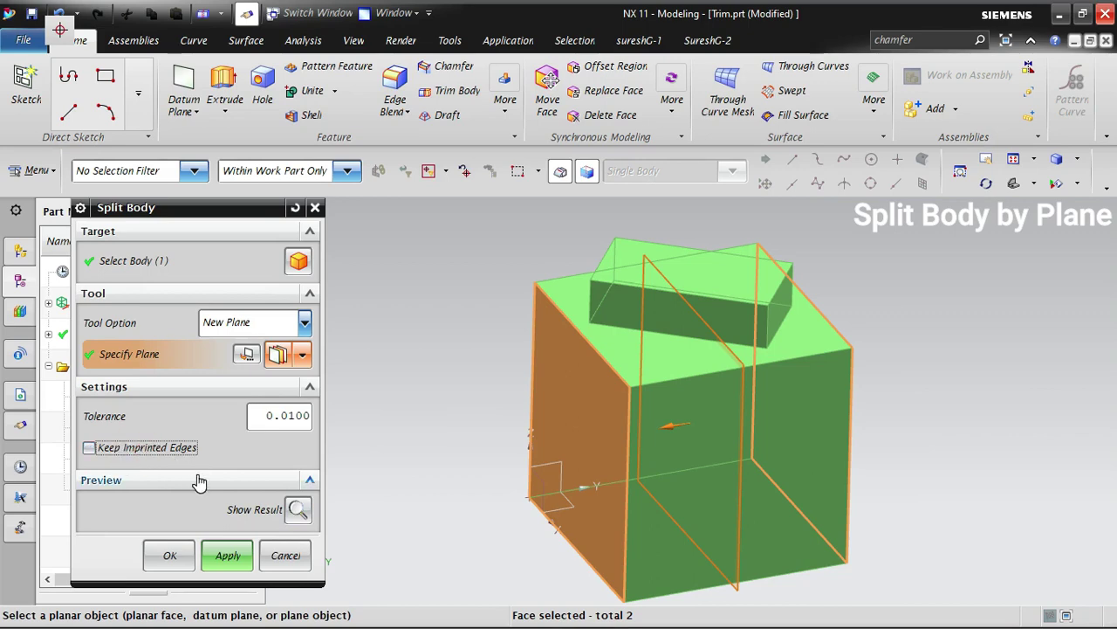
pyautogui.click(298, 510)
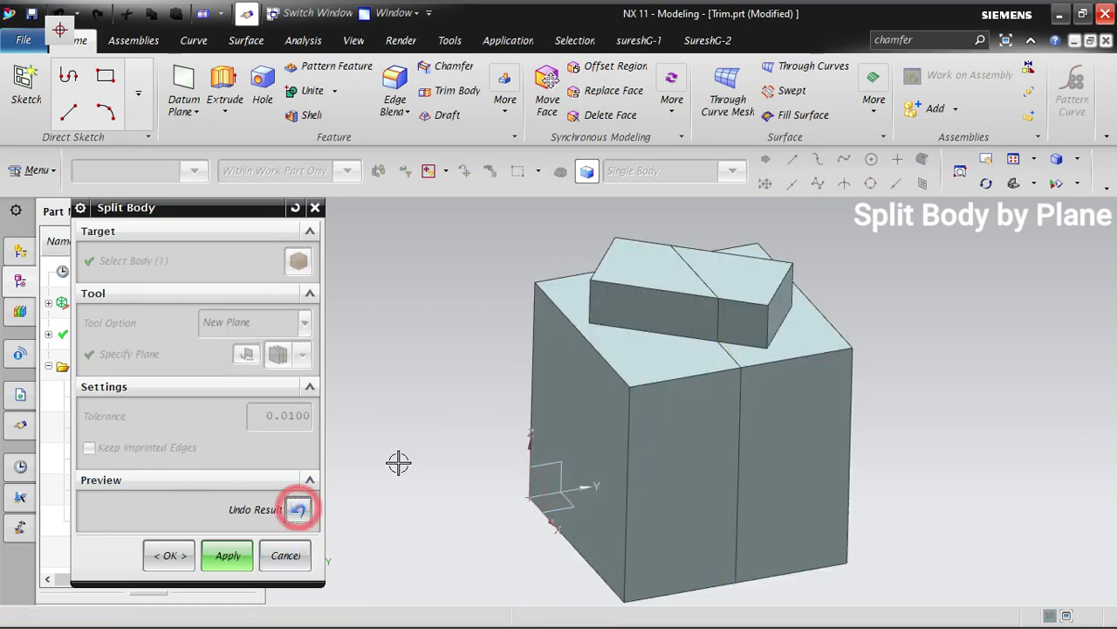
pyautogui.click(170, 555)
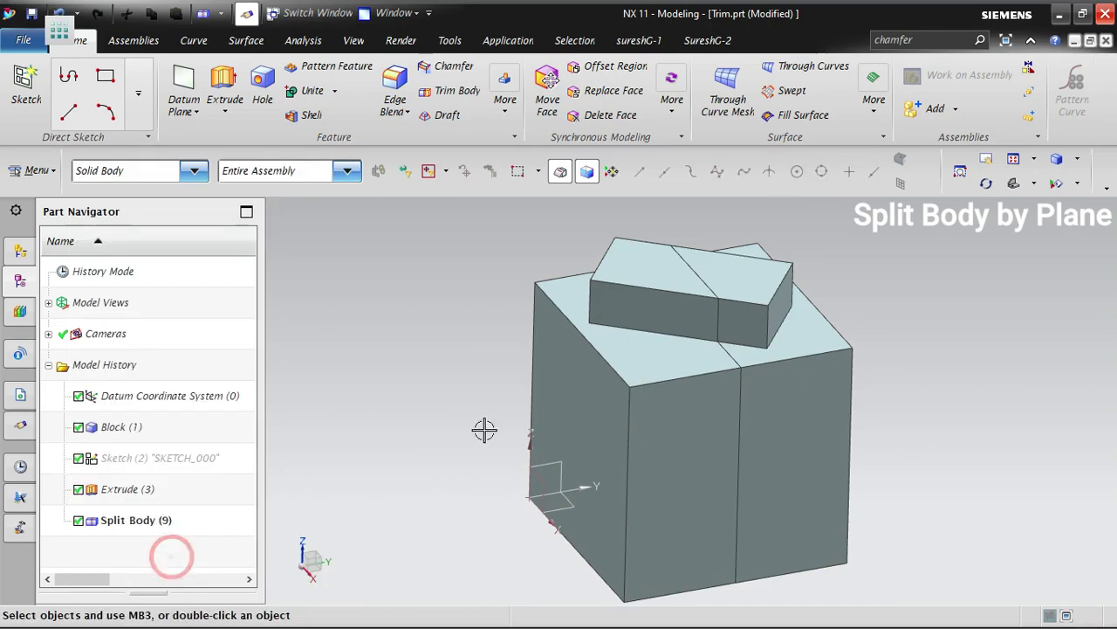
# - Examine the Split Body feature and the two separate solid halves of the block
pyautogui.moveTo(470, 420)
pyautogui.mouseDown(button='middle')
pyautogui.moveTo(486, 414)
pyautogui.moveTo(476, 417)
pyautogui.mouseUp(button='middle')
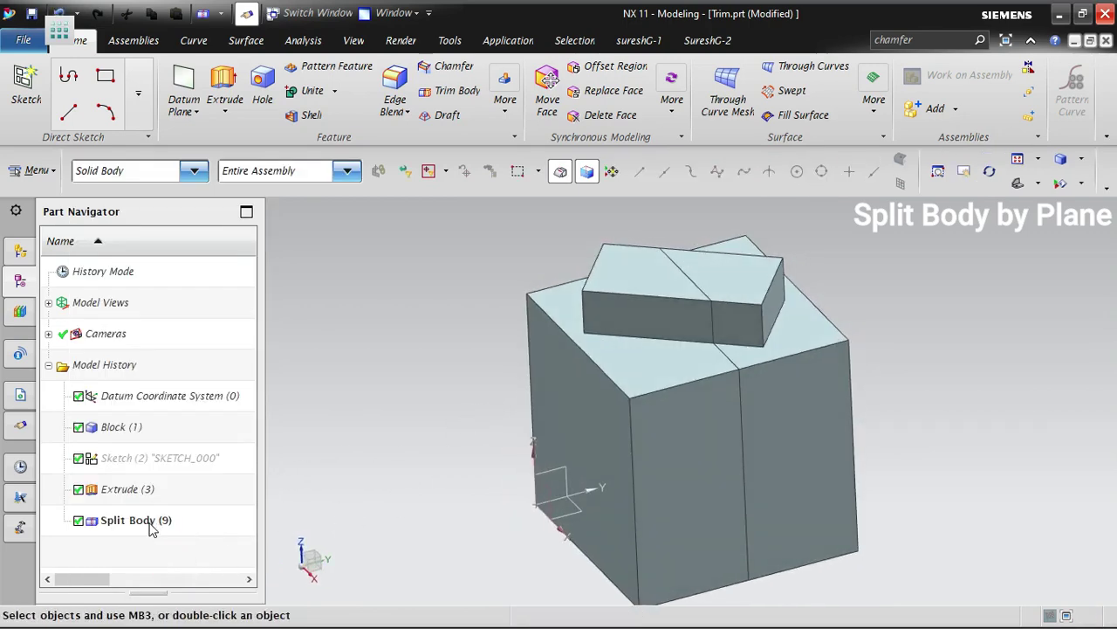
pyautogui.click(175, 520)
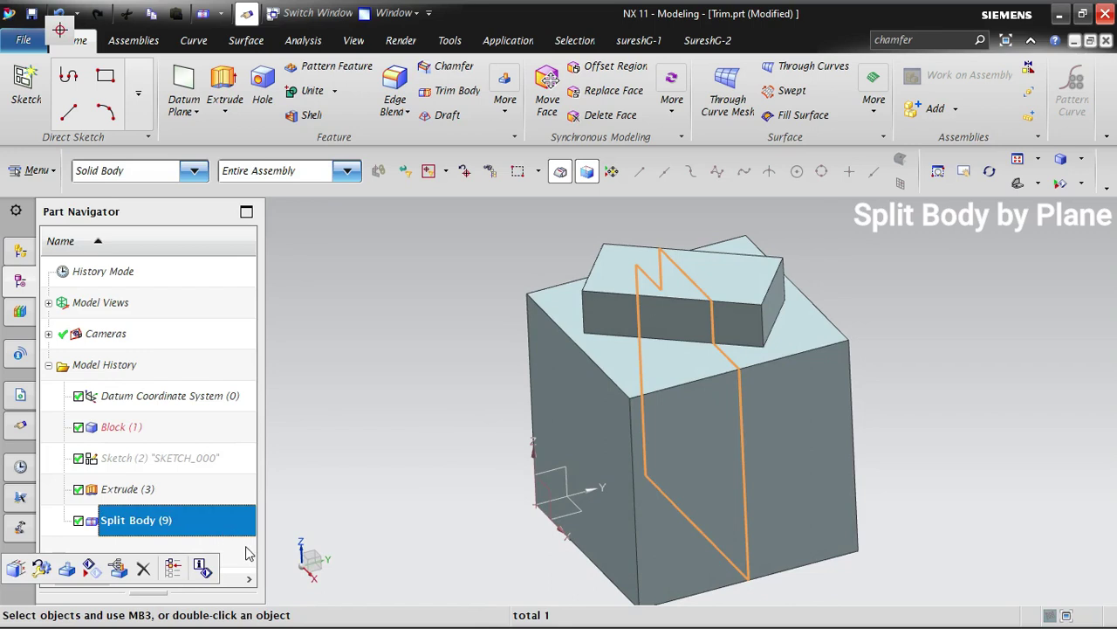
pyautogui.click(93, 531)
pyautogui.click(484, 463)
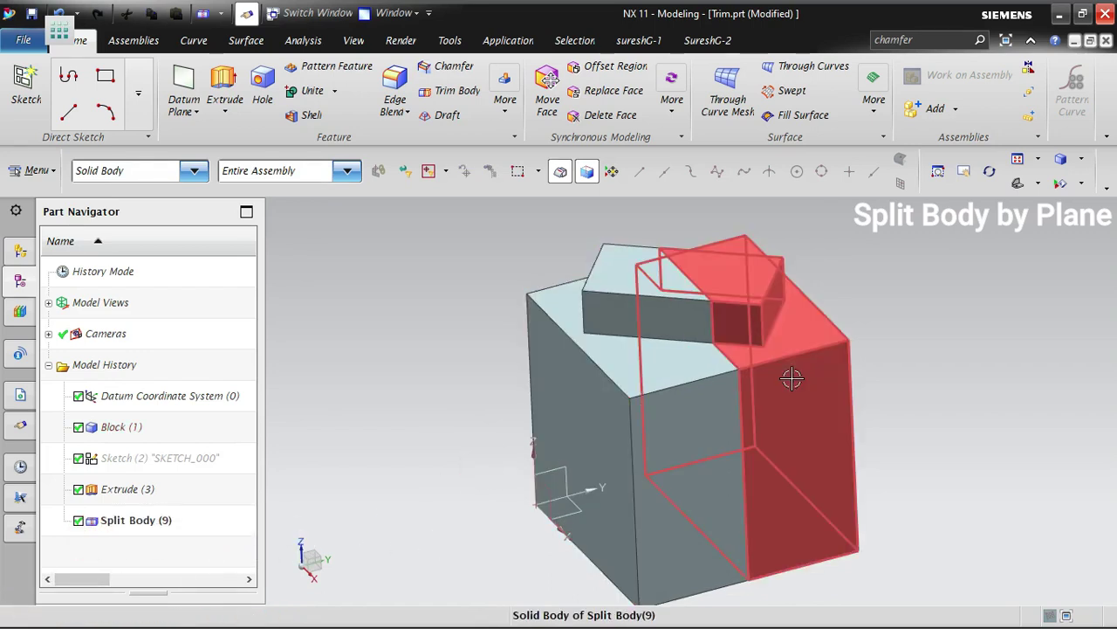
pyautogui.moveTo(921, 378); pyautogui.dragTo(938, 374, button='middle')
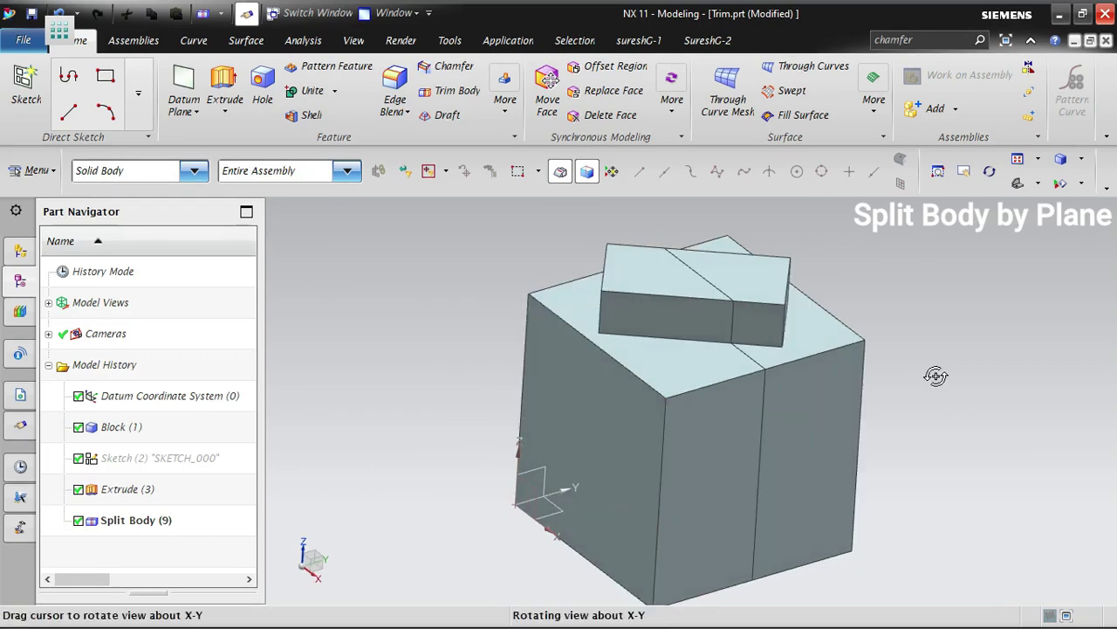
# - Hide the split half away from the datum origin and set the view to Trimetric
pyautogui.rightClick(814, 359)
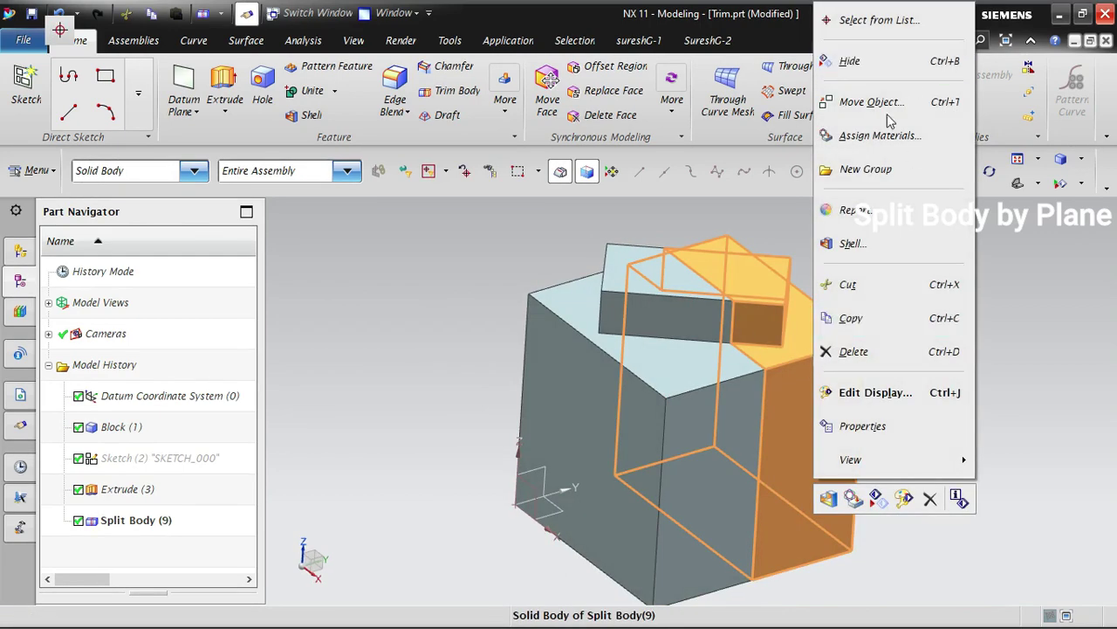
pyautogui.click(934, 69)
pyautogui.moveTo(829, 479); pyautogui.dragTo(821, 449, button='middle')
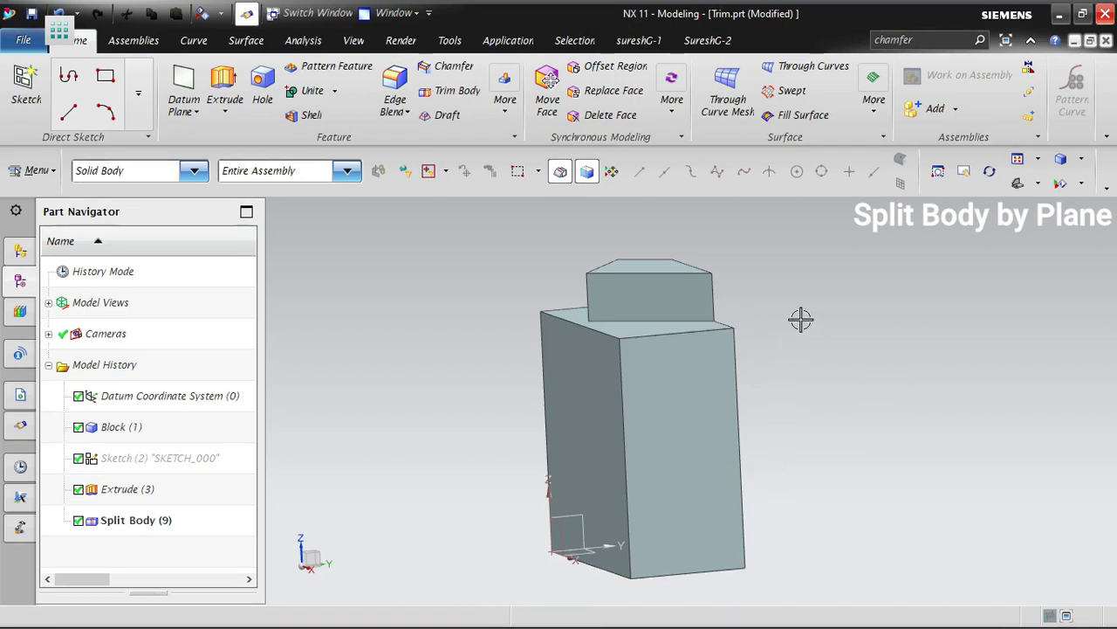
pyautogui.rightClick(813, 282)
pyautogui.click(890, 504)
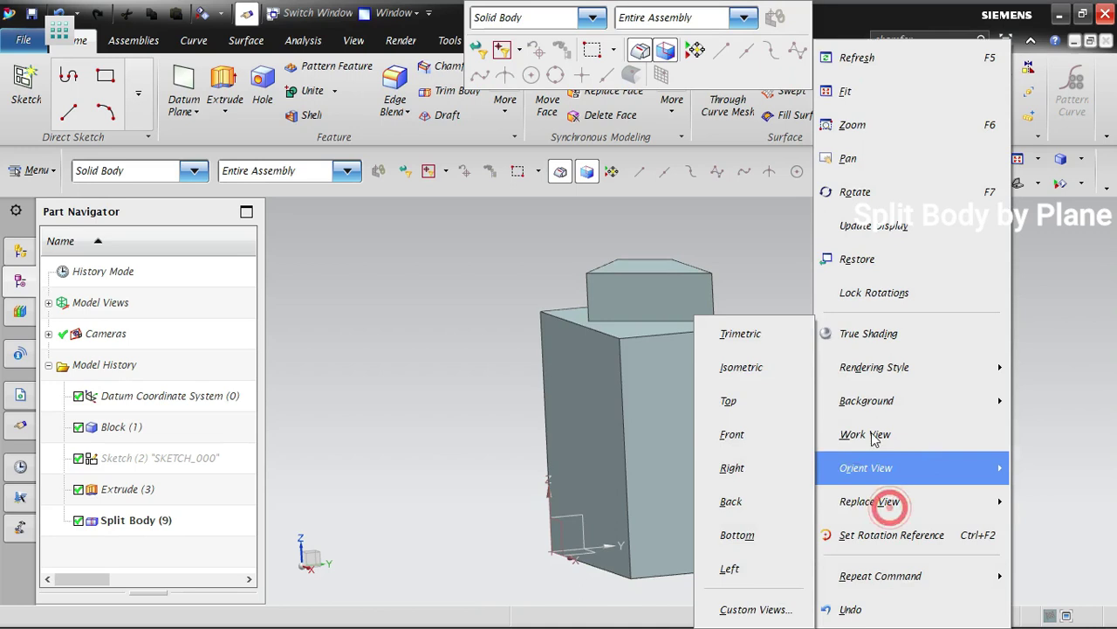
pyautogui.click(766, 333)
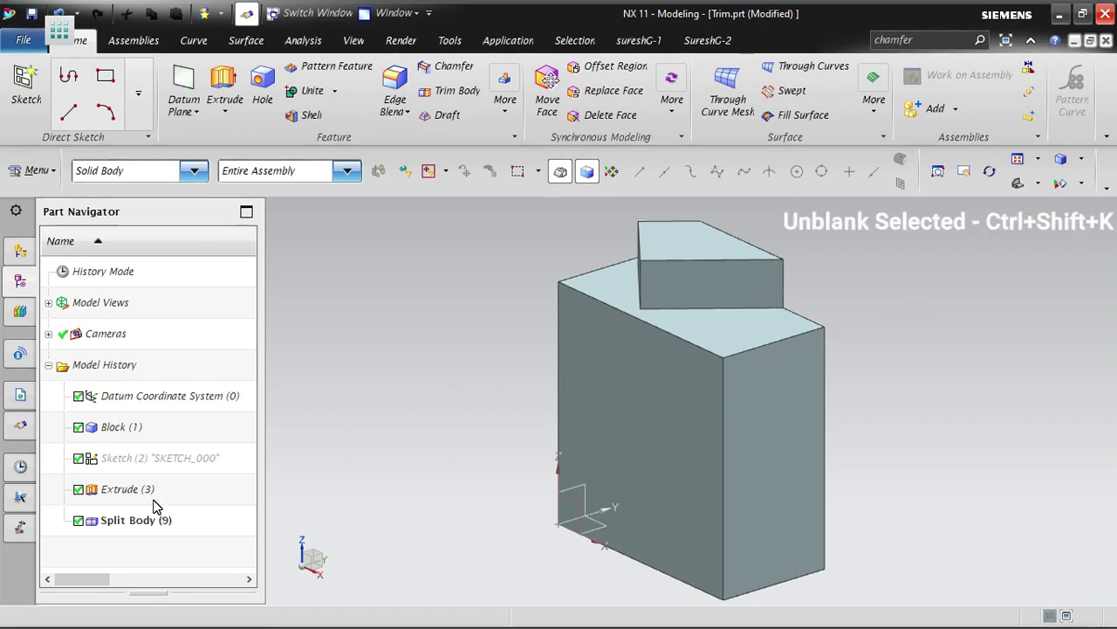
# - Unhide the block's hidden half so both split bodies are shown
pyautogui.hotkey('ctrl', 'shift', 'k')
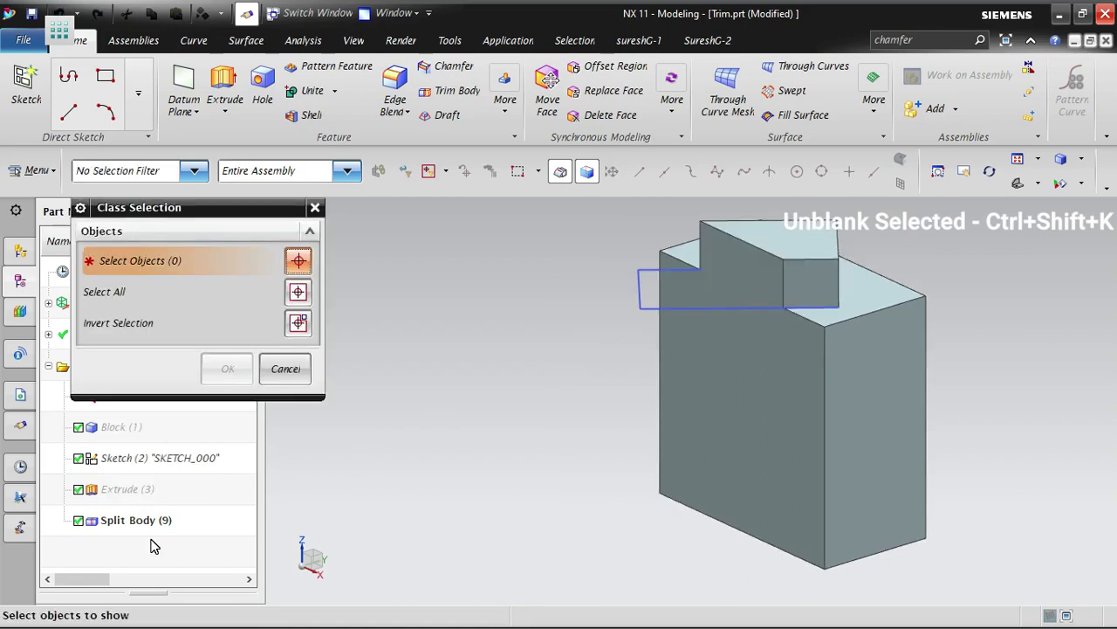
pyautogui.click(838, 367)
pyautogui.middleClick(1002, 363)
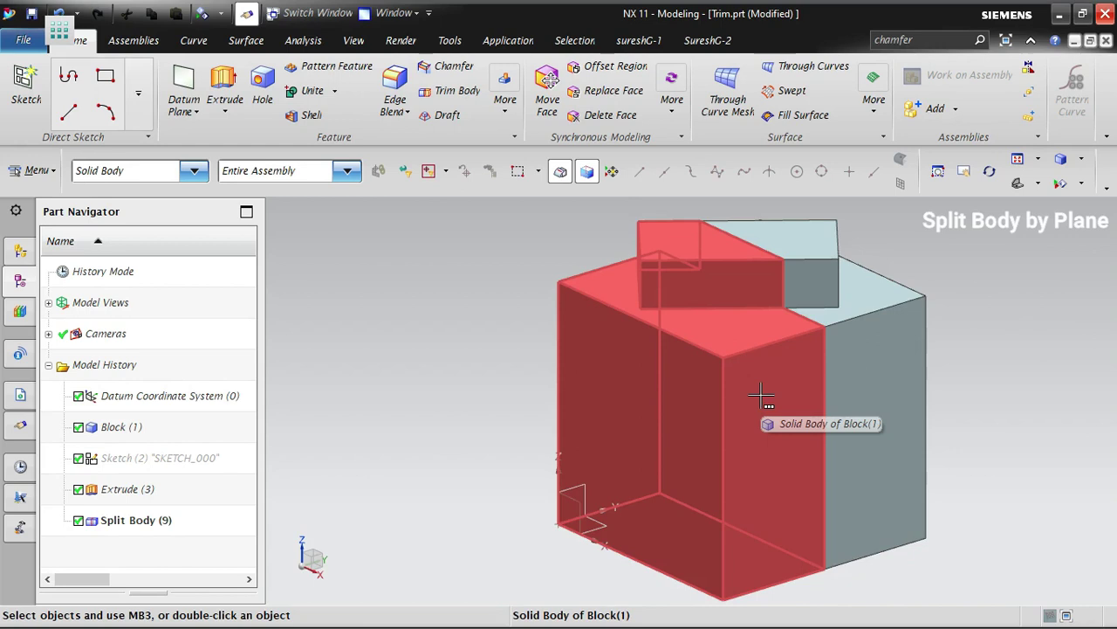
# - Delete the Split Body feature from the model history
pyautogui.click(155, 549)
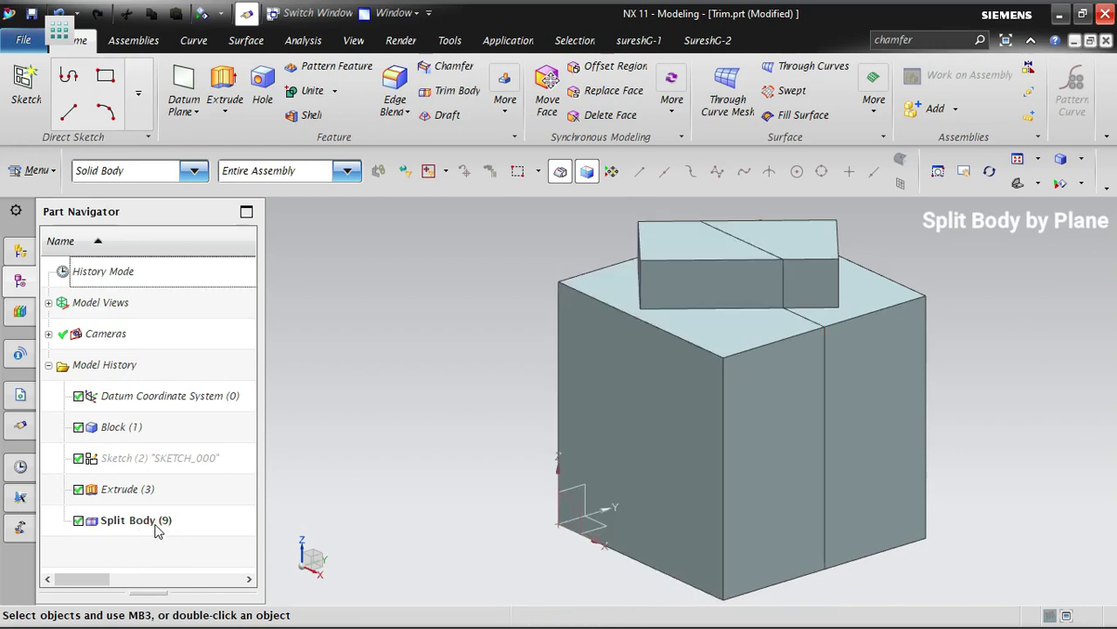
pyautogui.click(156, 522)
pyautogui.press('Delete')
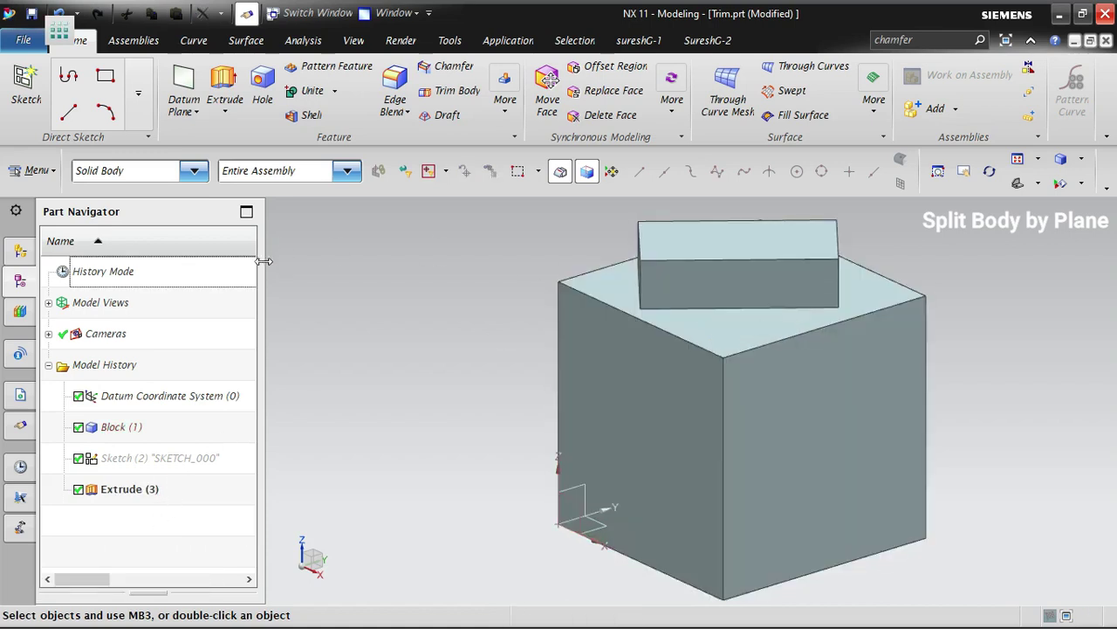
# - Start a Split Body with the combined block and boss as the target and New Plane as the tool option
pyautogui.click(506, 103)
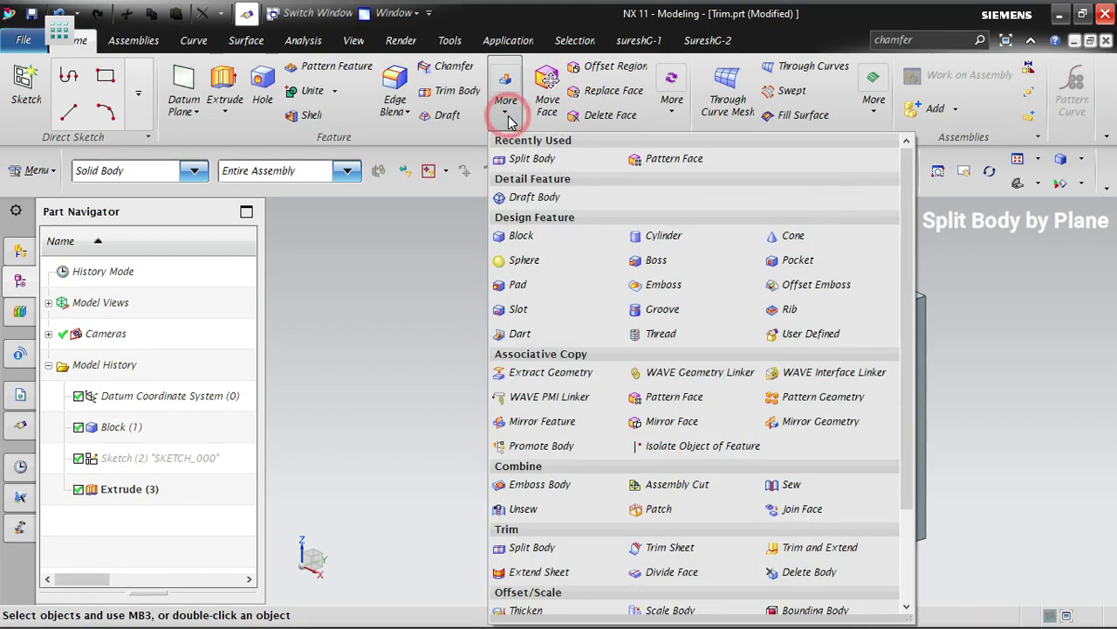
pyautogui.click(530, 547)
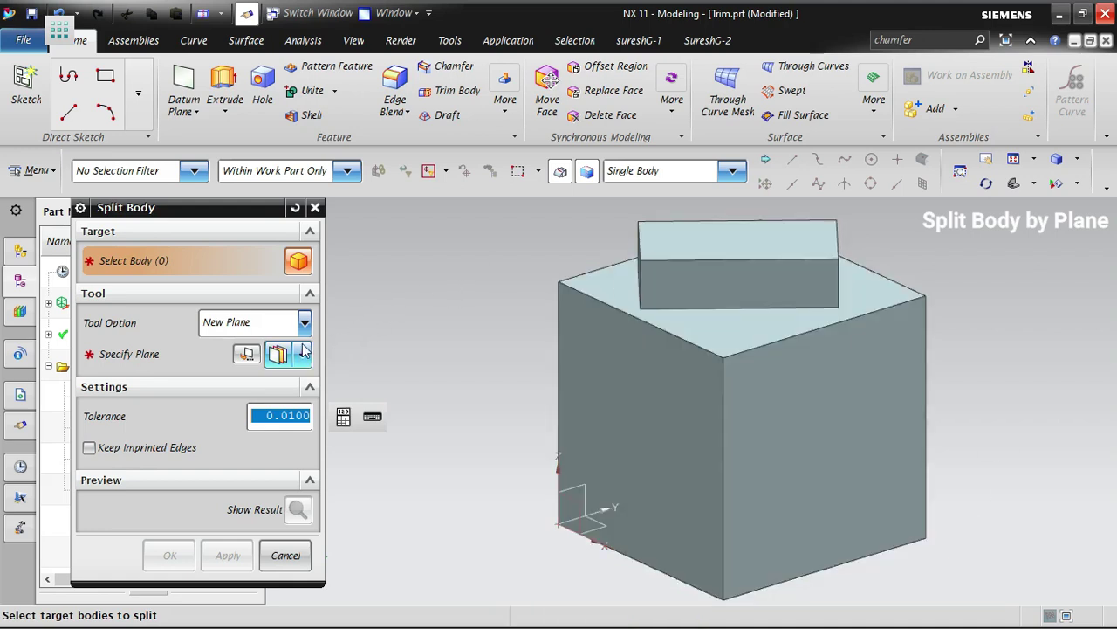
pyautogui.click(647, 295)
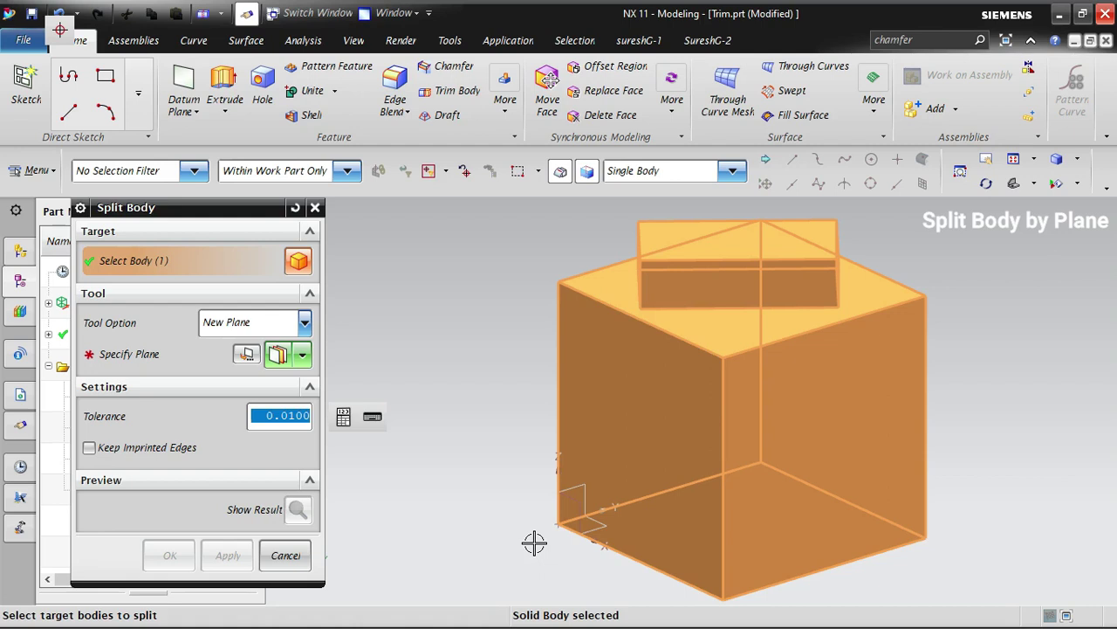
pyautogui.click(304, 322)
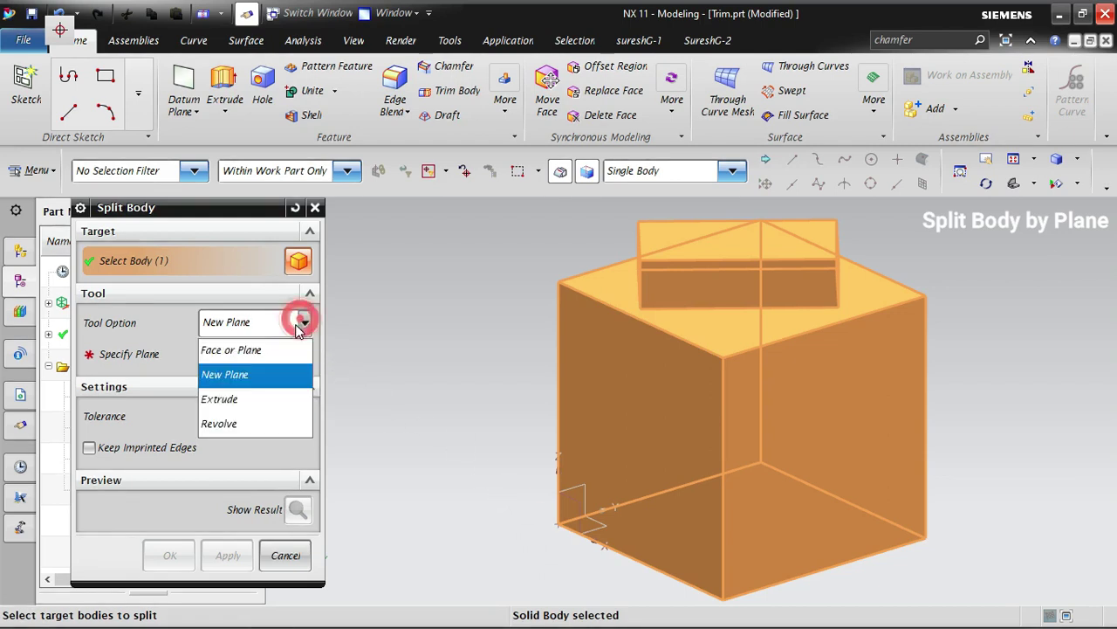
pyautogui.click(245, 373)
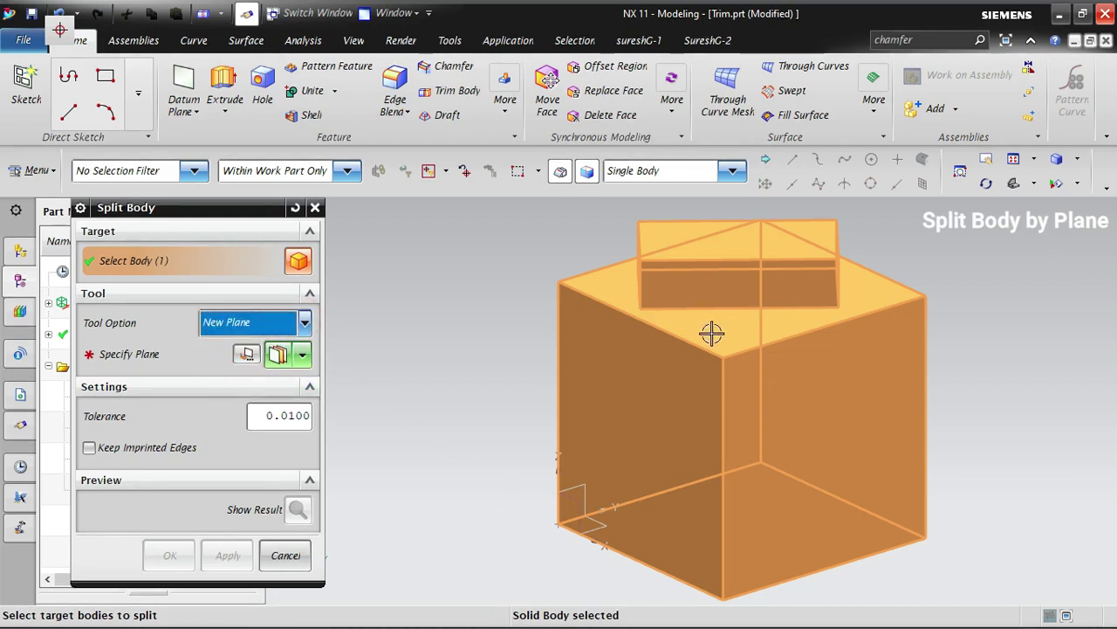
pyautogui.click(303, 323)
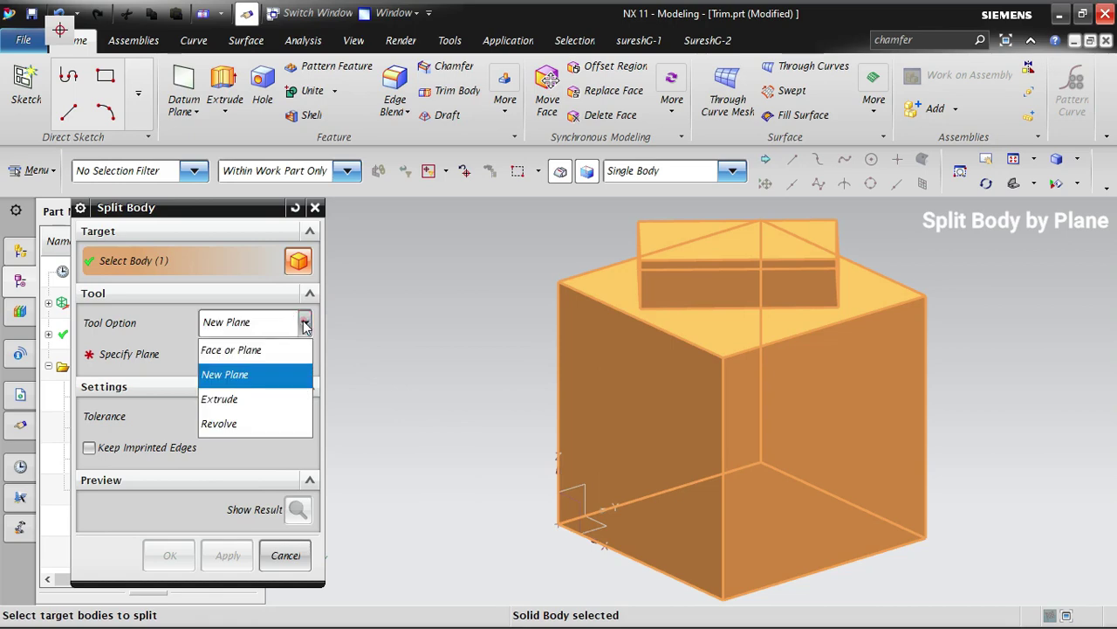
pyautogui.click(260, 348)
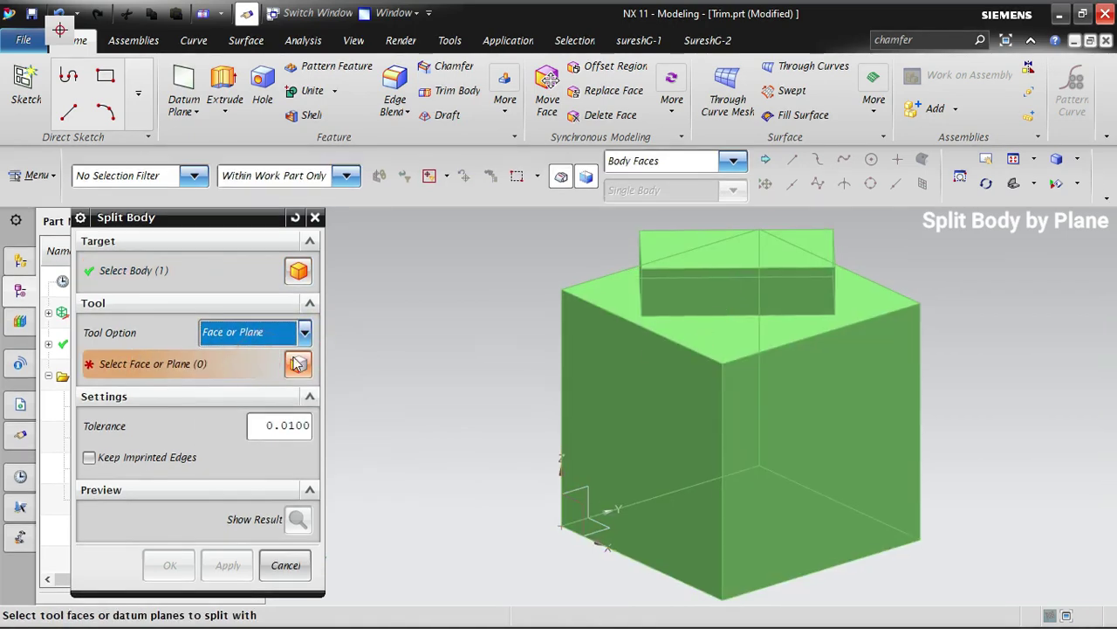
pyautogui.click(304, 332)
pyautogui.click(259, 386)
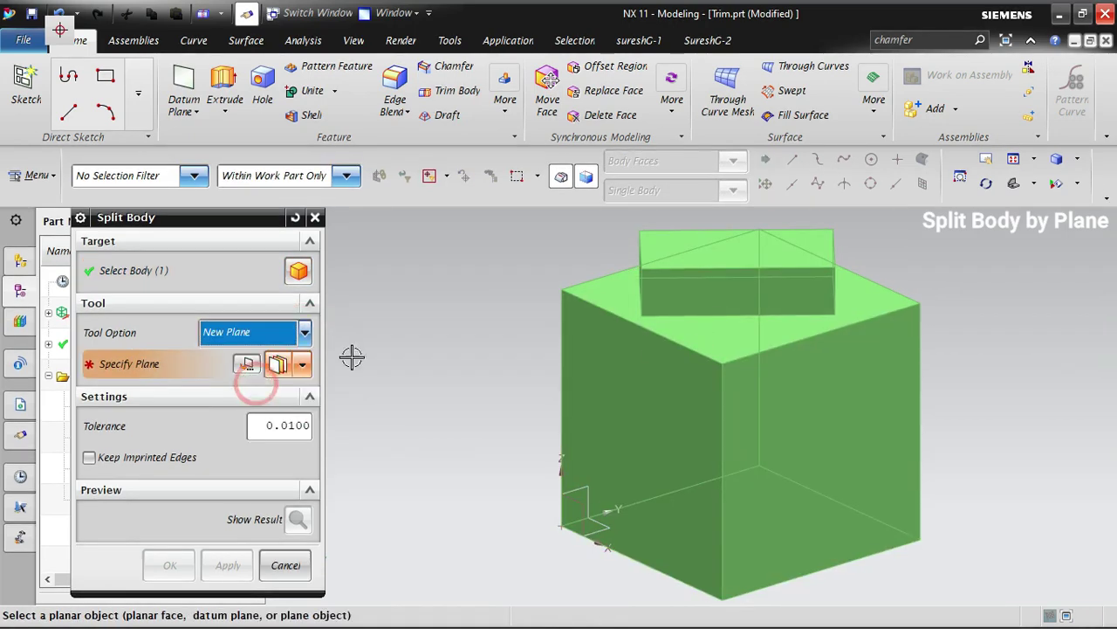
# - Define an inferred splitting plane on the block's top face, preview the result and create the Split Body
pyautogui.click(698, 329)
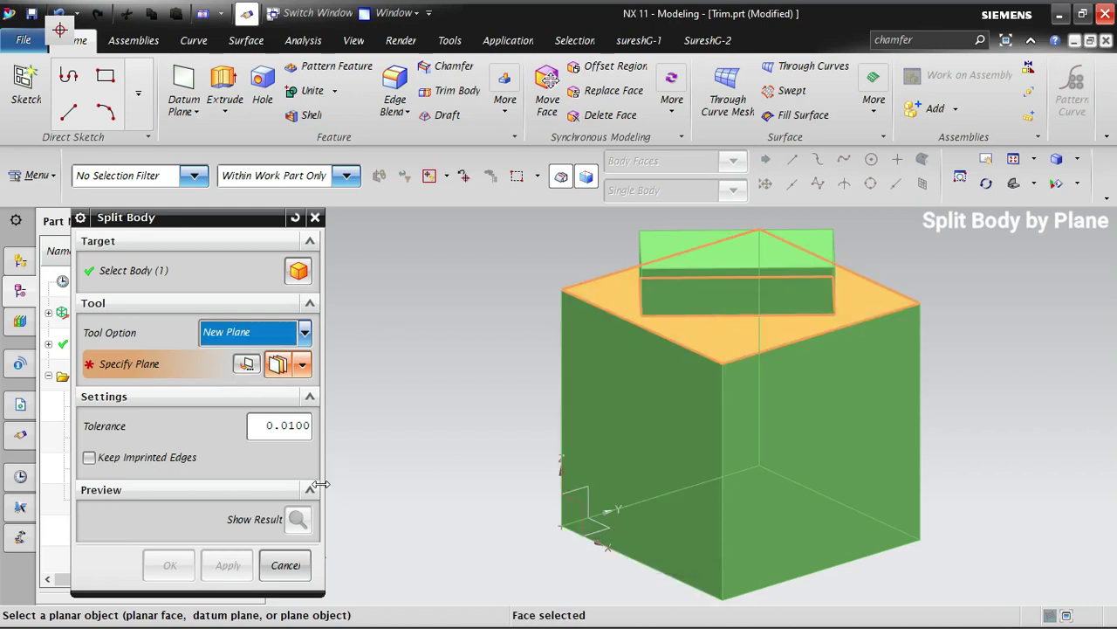
pyautogui.click(302, 369)
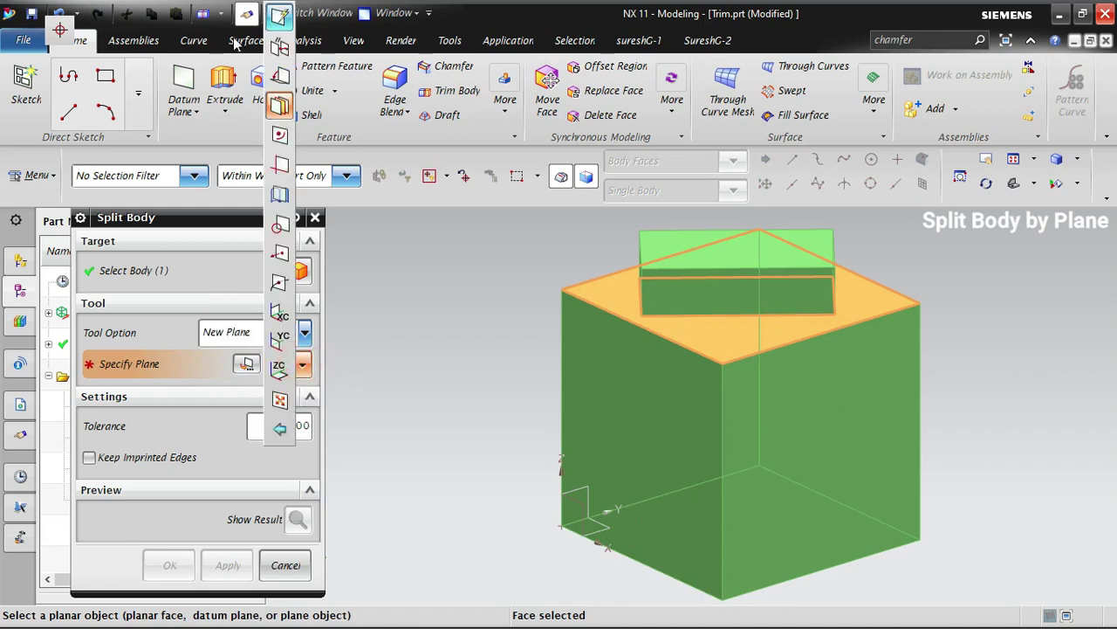
pyautogui.click(279, 19)
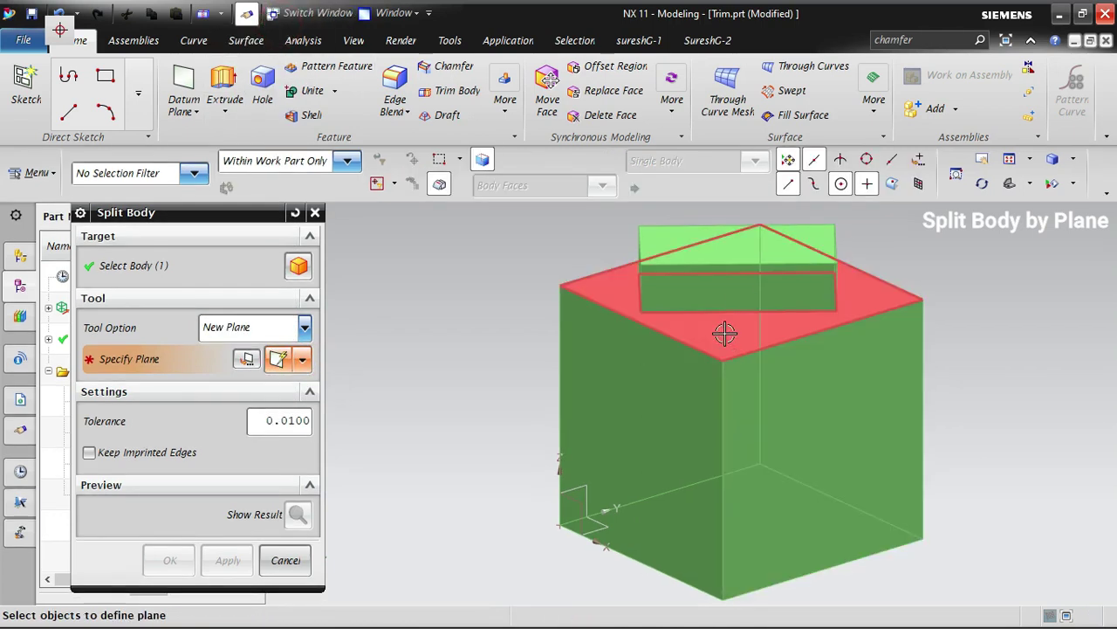
pyautogui.click(725, 332)
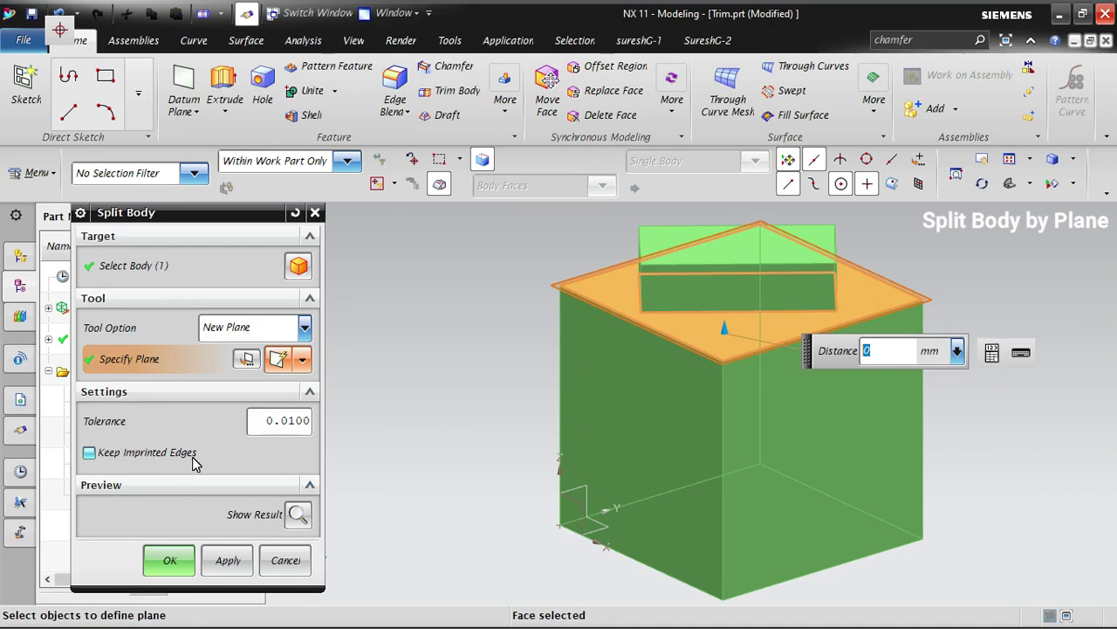
pyautogui.click(298, 514)
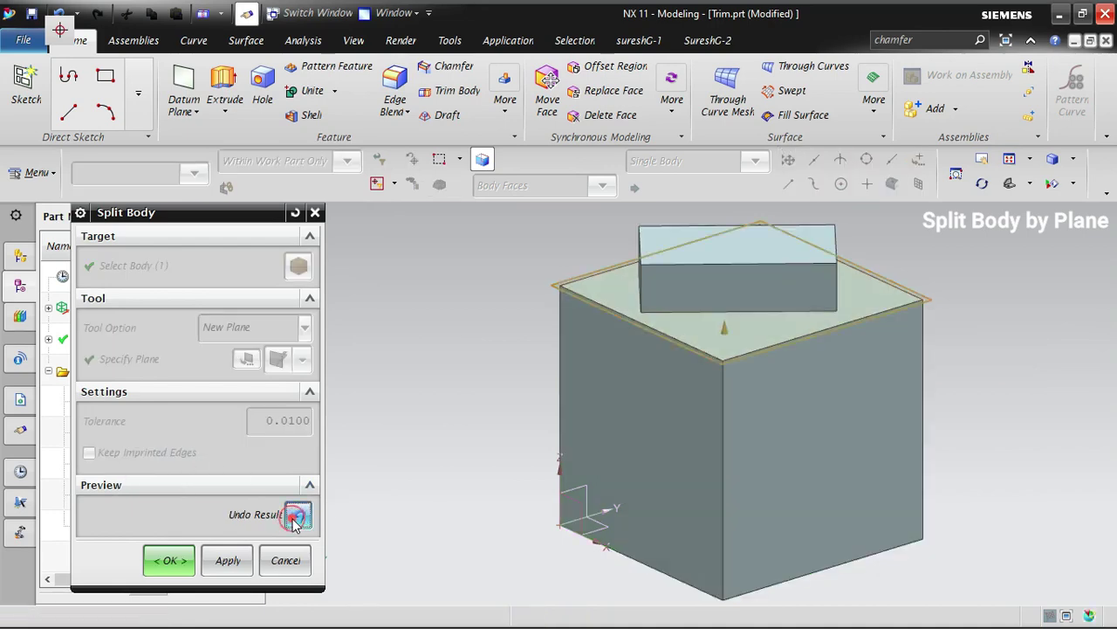
pyautogui.click(157, 559)
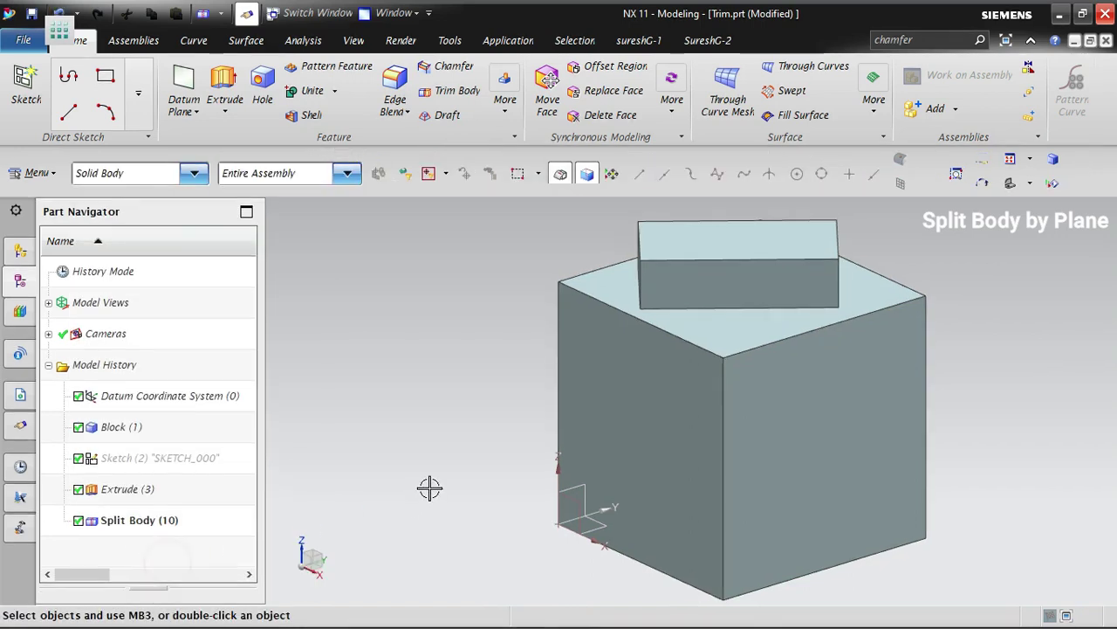
# - Hide the split-off boss body to inspect the block's top face, and unhide the boss again
pyautogui.rightClick(742, 252)
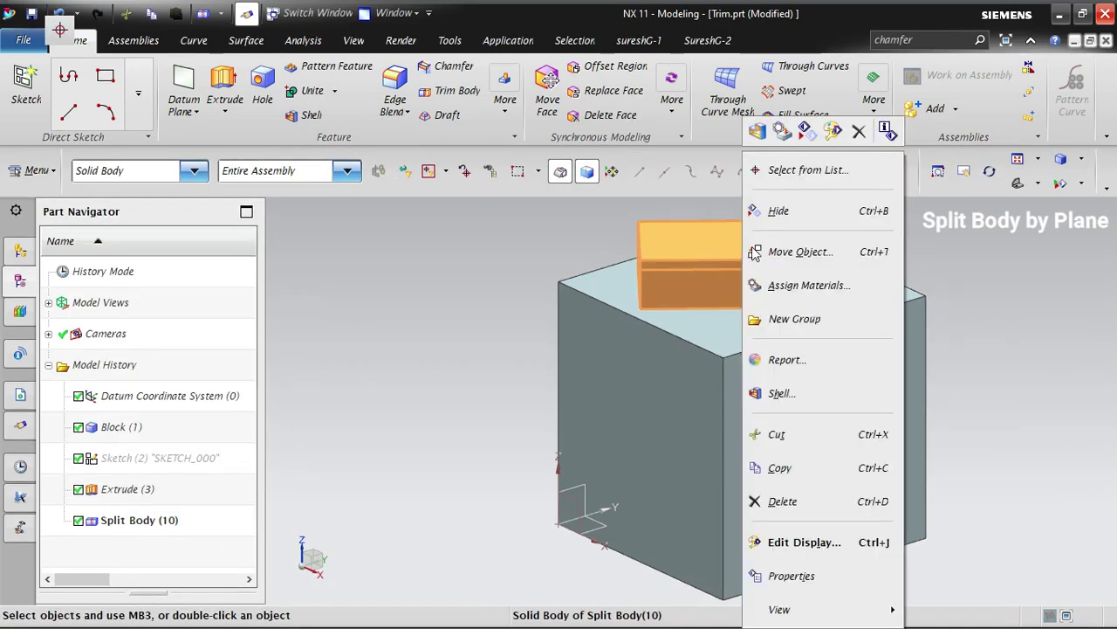
pyautogui.click(783, 207)
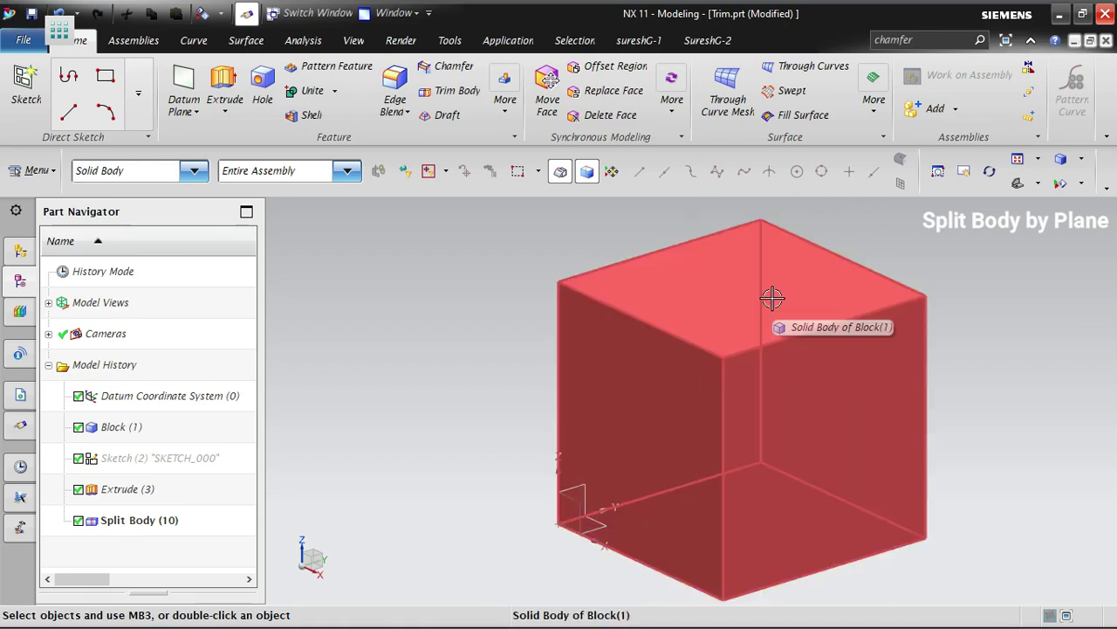
pyautogui.click(149, 545)
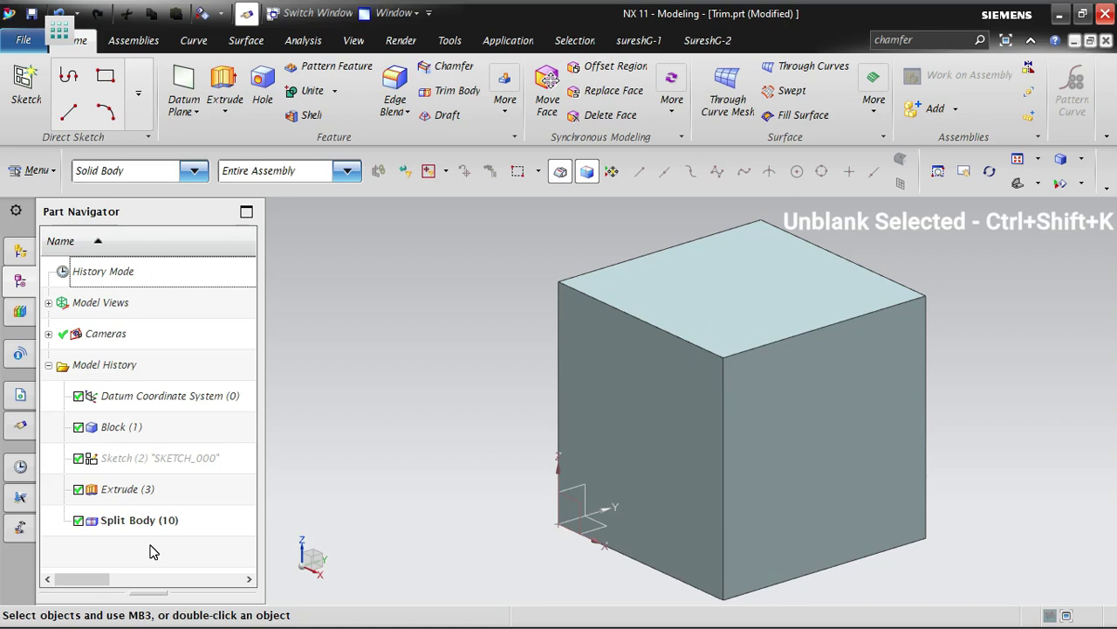
pyautogui.hotkey('ctrl', 'shift', 'k')
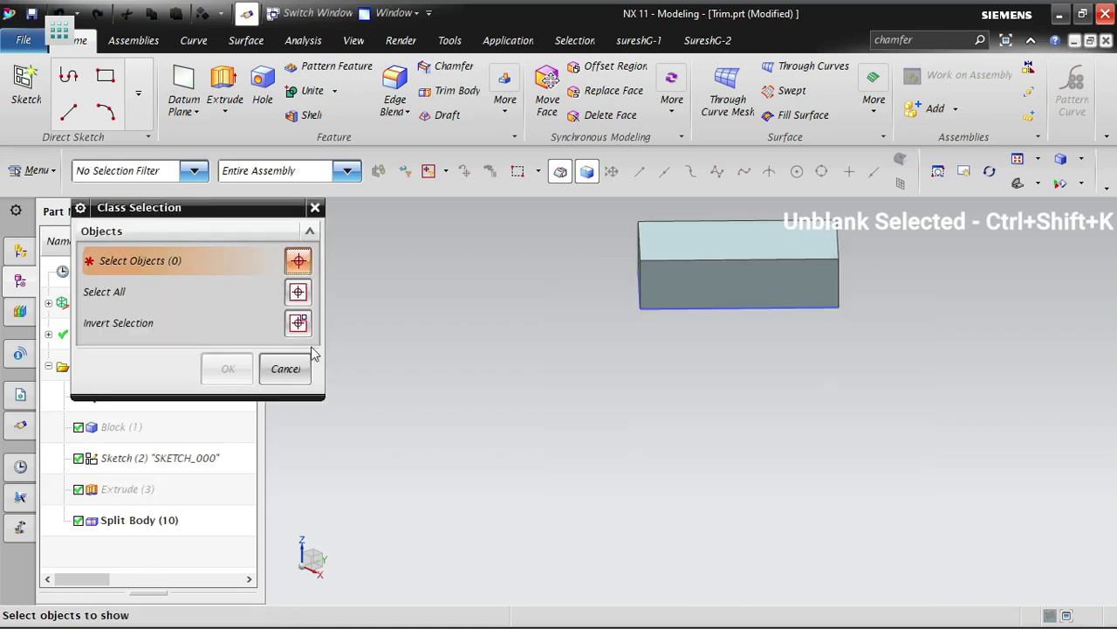
pyautogui.click(773, 239)
pyautogui.middleClick(903, 289)
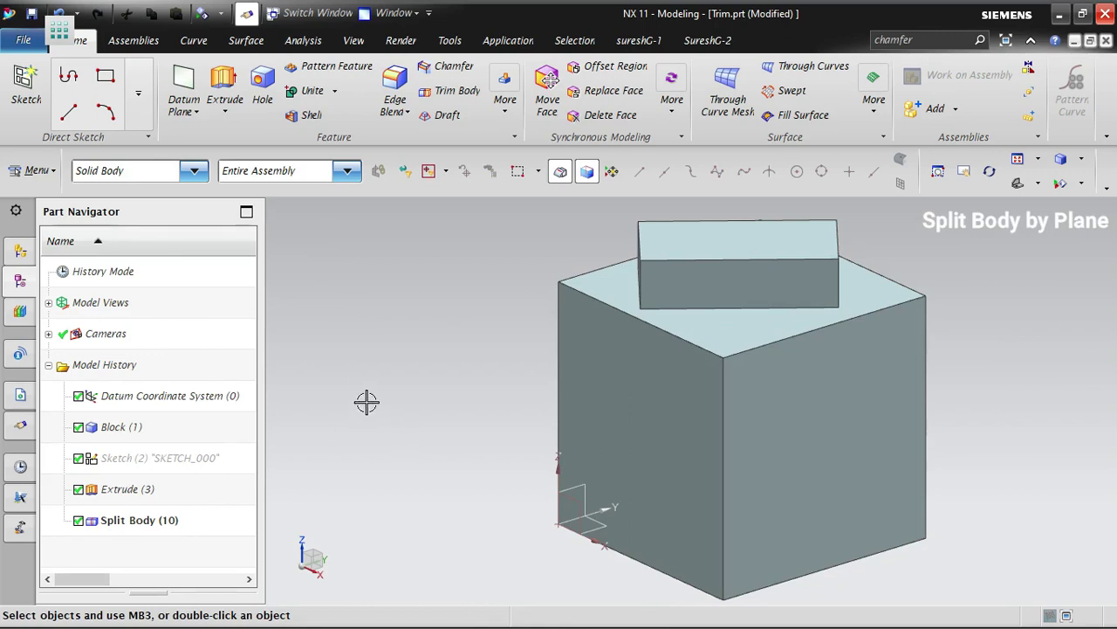
# - Edit the Split Body feature and turn on Keep Imprinted Edges
pyautogui.doubleClick(159, 520)
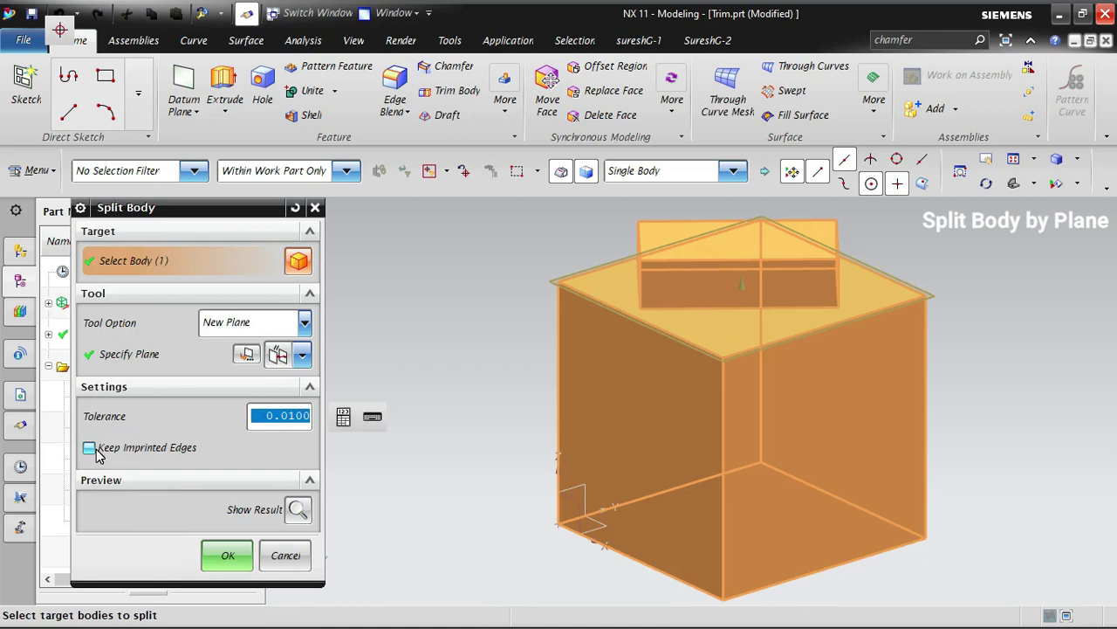
pyautogui.click(95, 451)
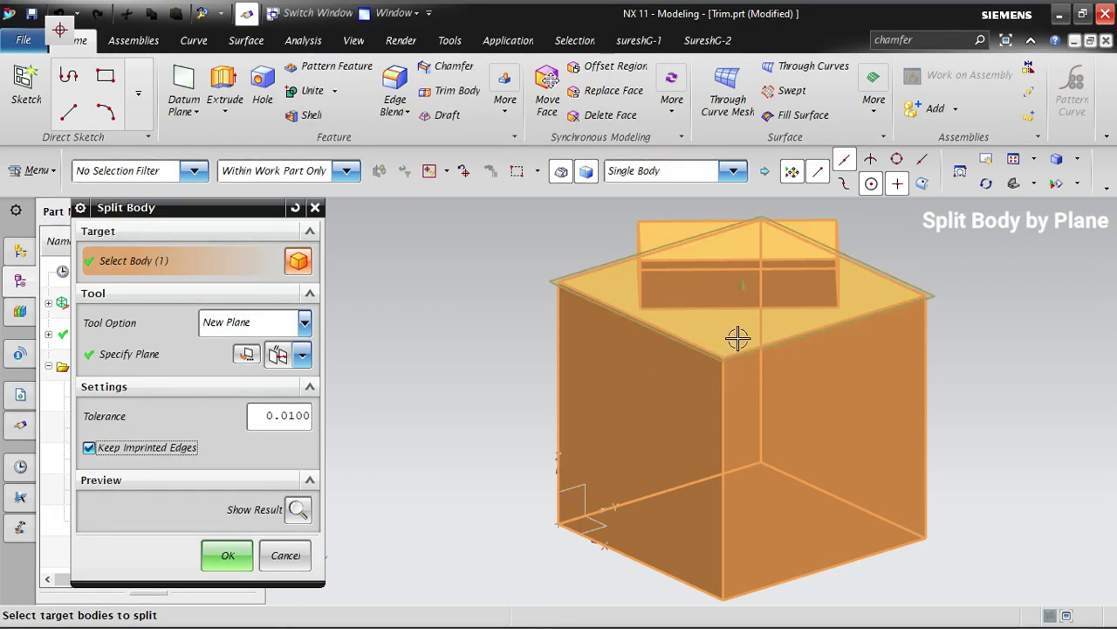
pyautogui.moveTo(738, 339); pyautogui.dragTo(785, 342, button='middle')
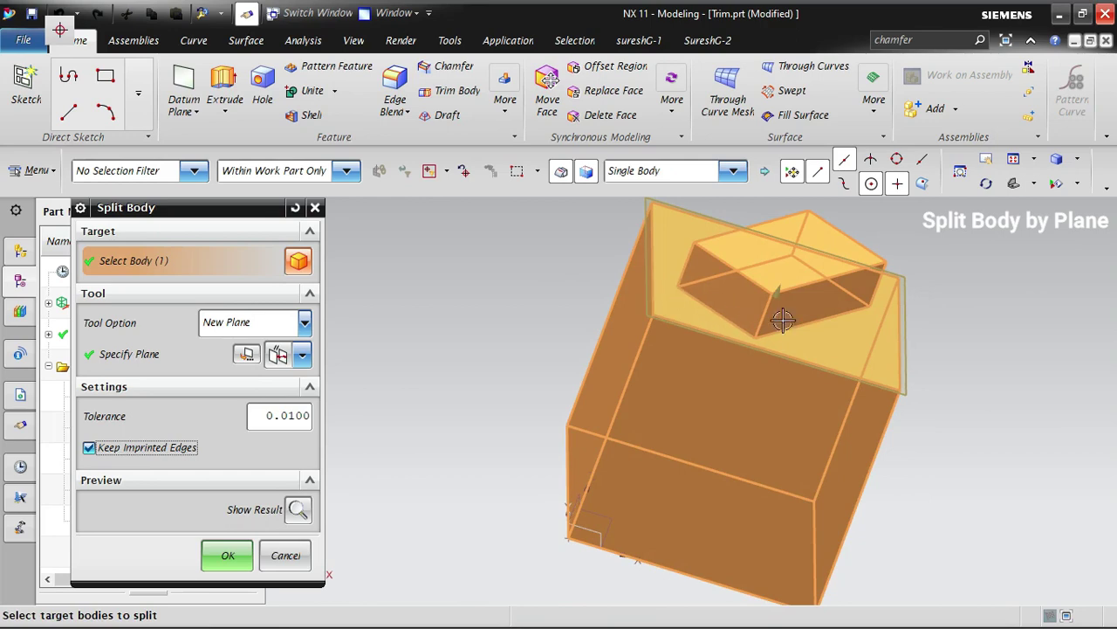
pyautogui.moveTo(877, 375)
pyautogui.mouseDown(button='middle')
pyautogui.moveTo(850, 379)
pyautogui.moveTo(856, 369)
pyautogui.mouseUp(button='middle')
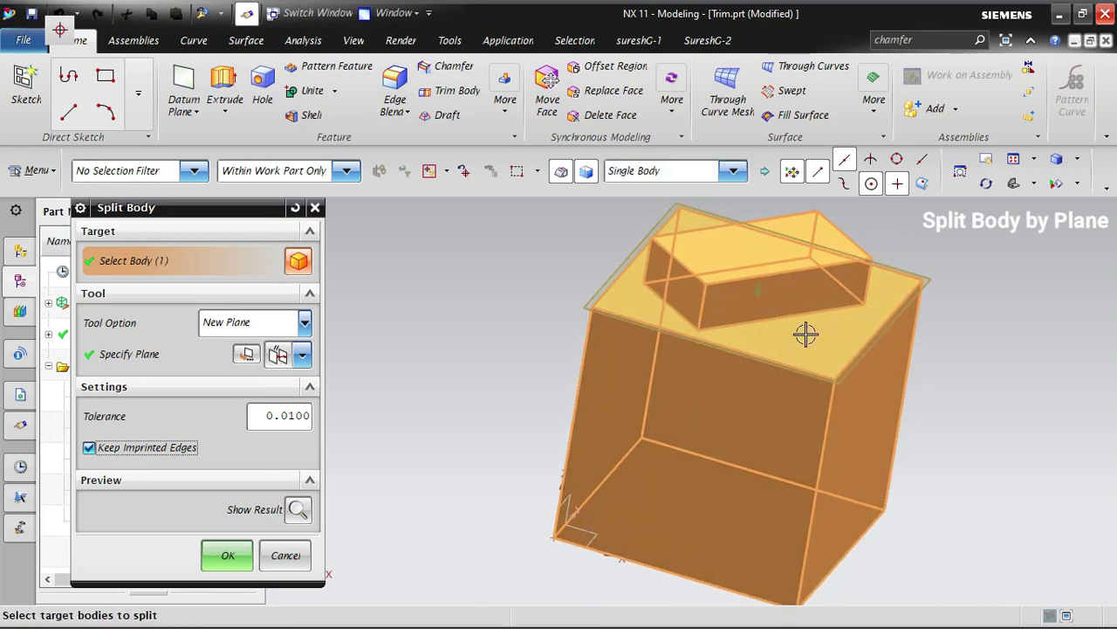
pyautogui.moveTo(936, 407); pyautogui.dragTo(919, 451, button='middle')
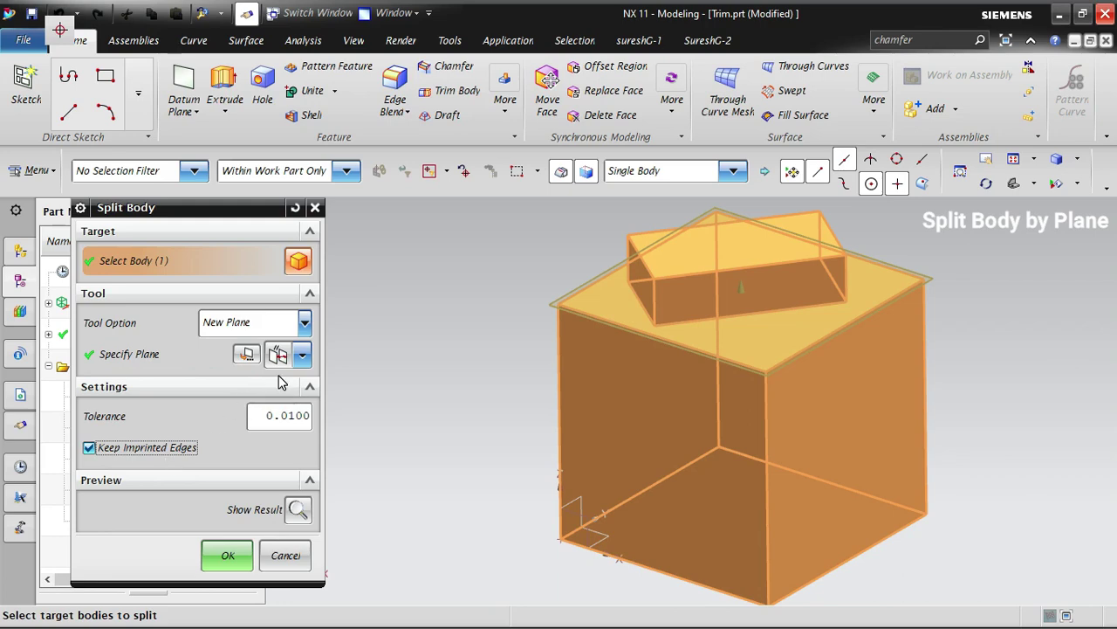
# - Respecify the splitting plane as an inferred plane on the block's top face, preview it and accept the edited Split Body
pyautogui.click(302, 362)
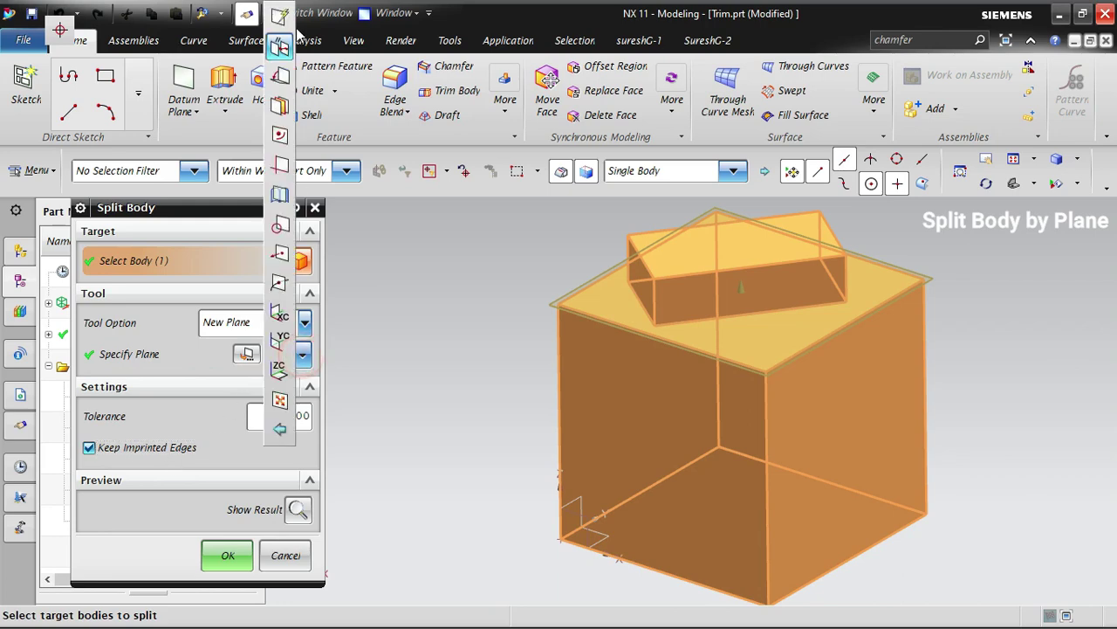
pyautogui.click(301, 36)
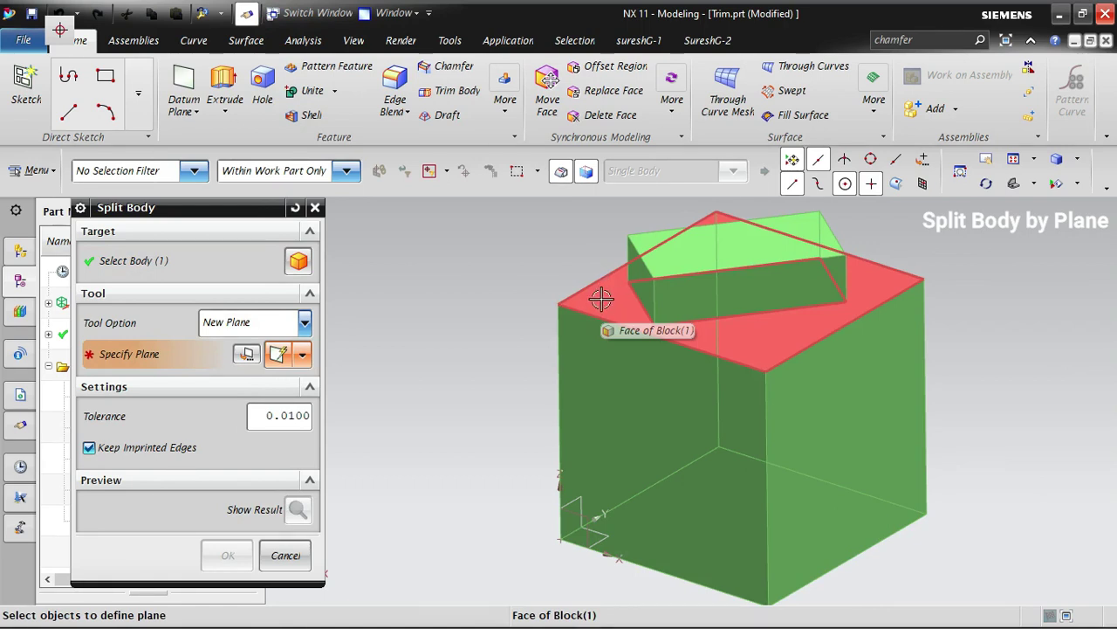
pyautogui.click(602, 299)
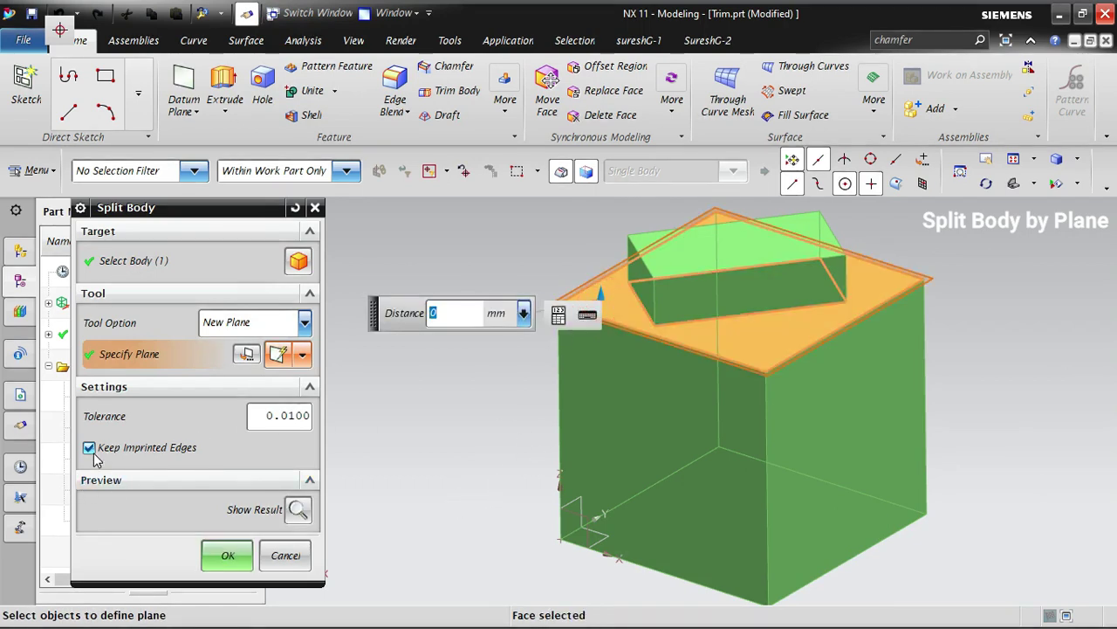
pyautogui.click(299, 509)
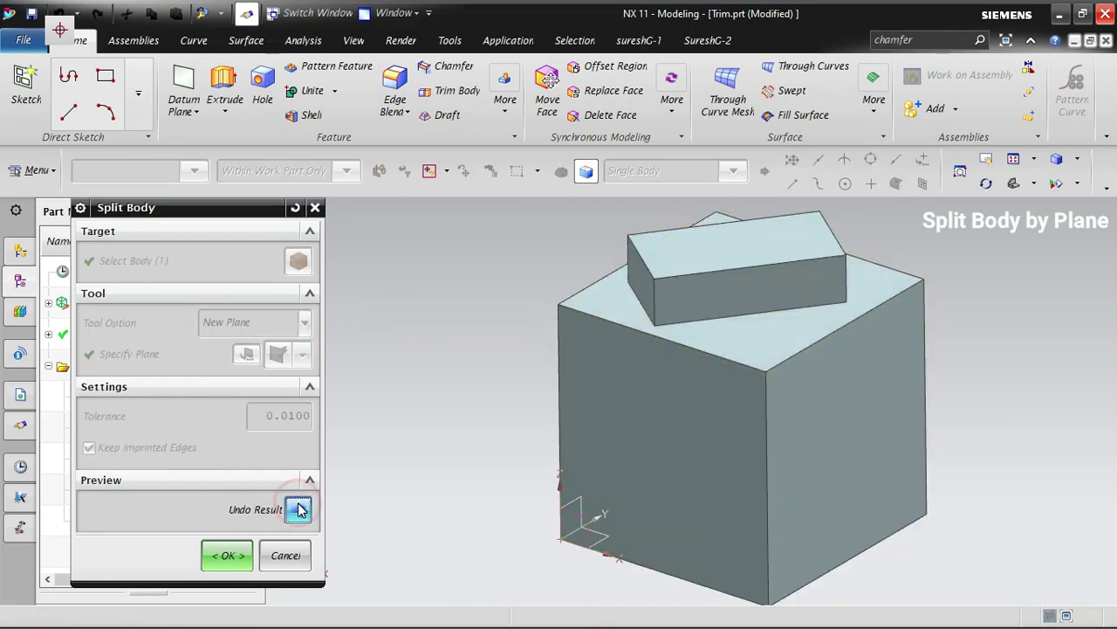
pyautogui.click(226, 557)
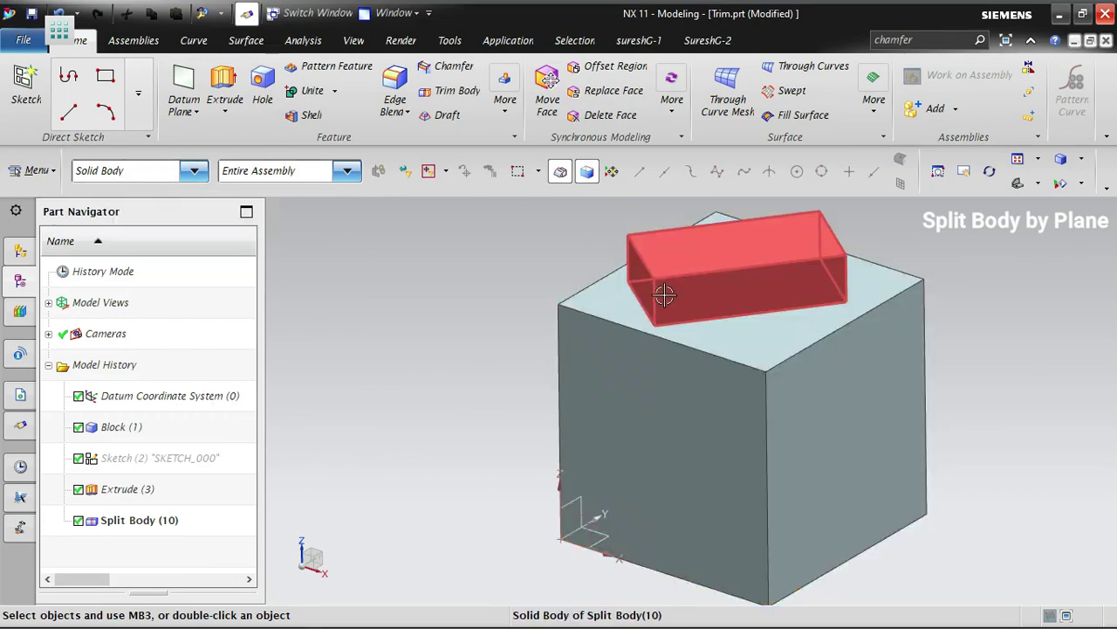
# - Hide the boss body and examine the imprinted edges on the block's top face
pyautogui.rightClick(683, 271)
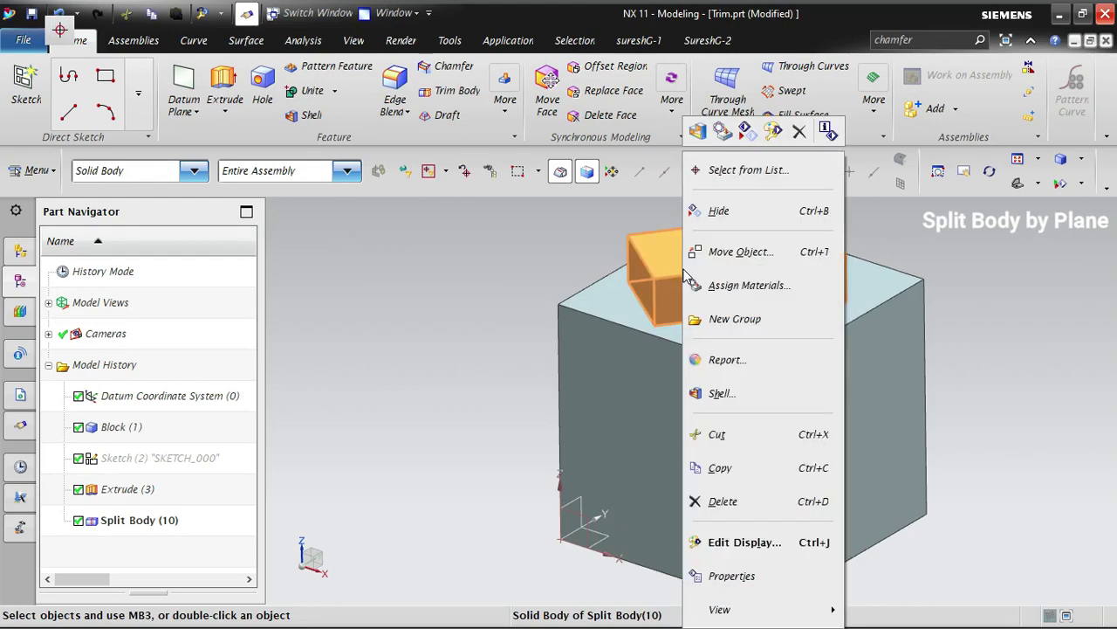
pyautogui.click(732, 212)
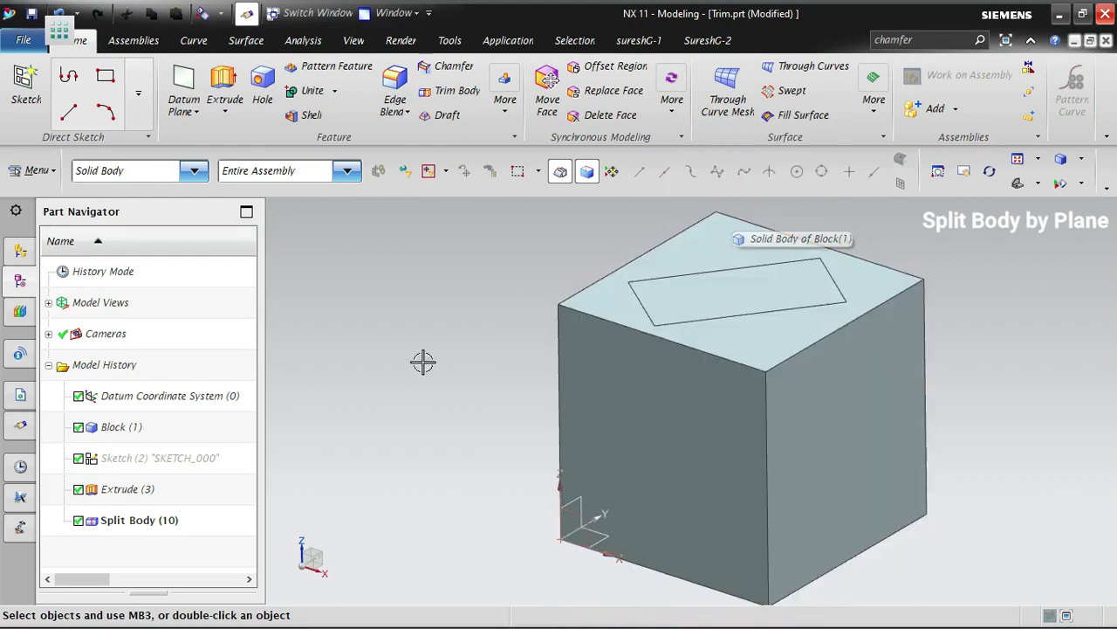
pyautogui.moveTo(433, 426)
pyautogui.mouseDown(button='middle')
pyautogui.moveTo(457, 449)
pyautogui.moveTo(439, 442)
pyautogui.mouseUp(button='middle')
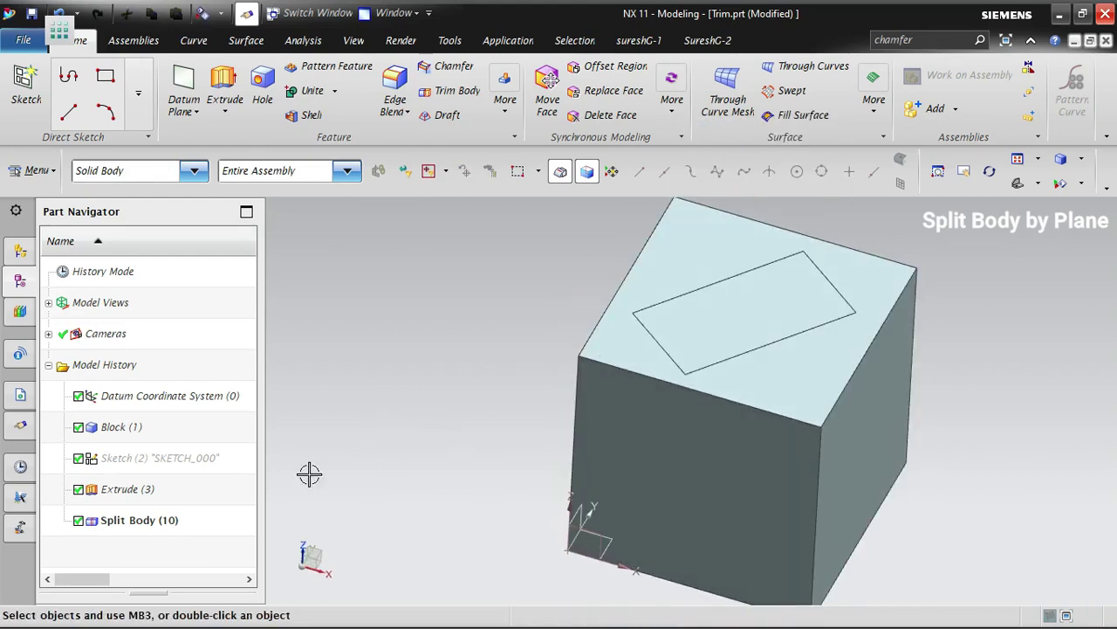
# - Check in the model history whether the SKETCH_000 sketch is shown or hidden
pyautogui.click(175, 461)
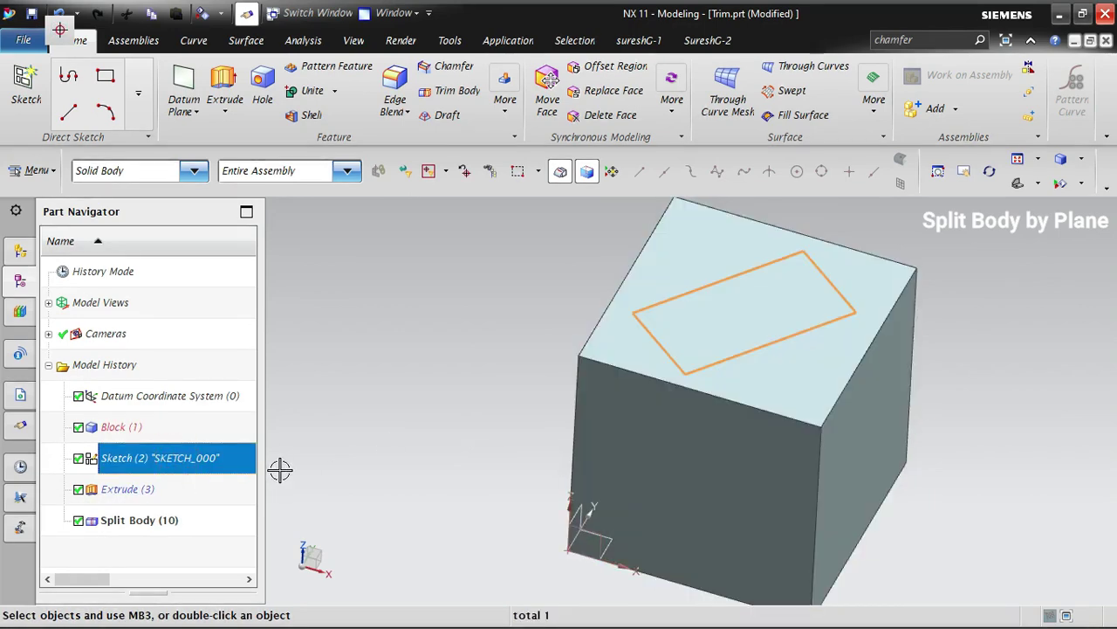
pyautogui.rightClick(174, 472)
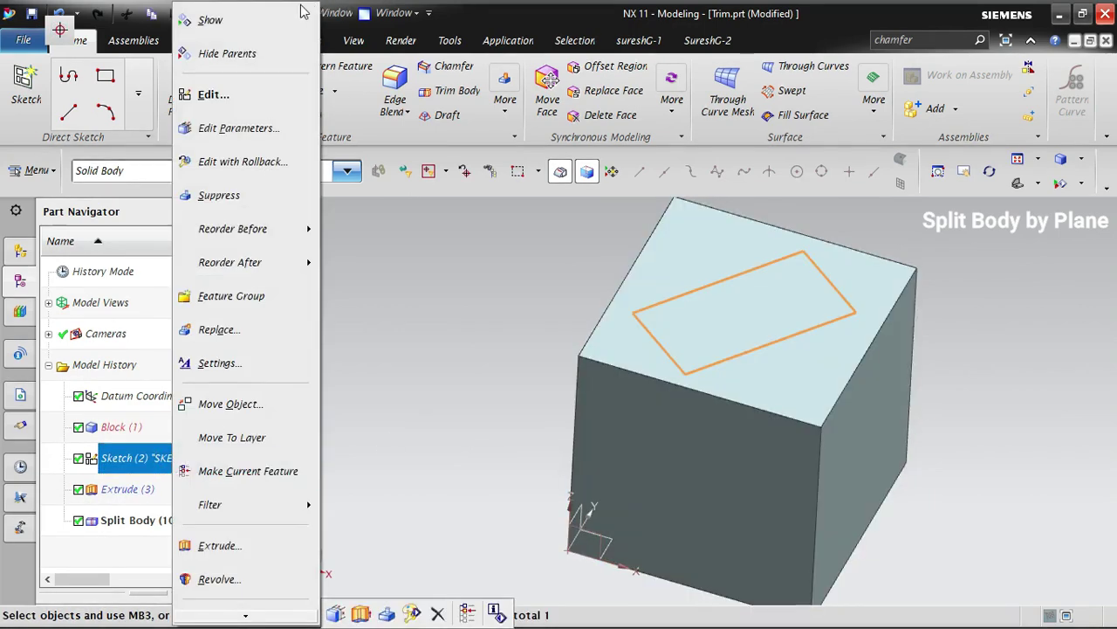
pyautogui.click(118, 563)
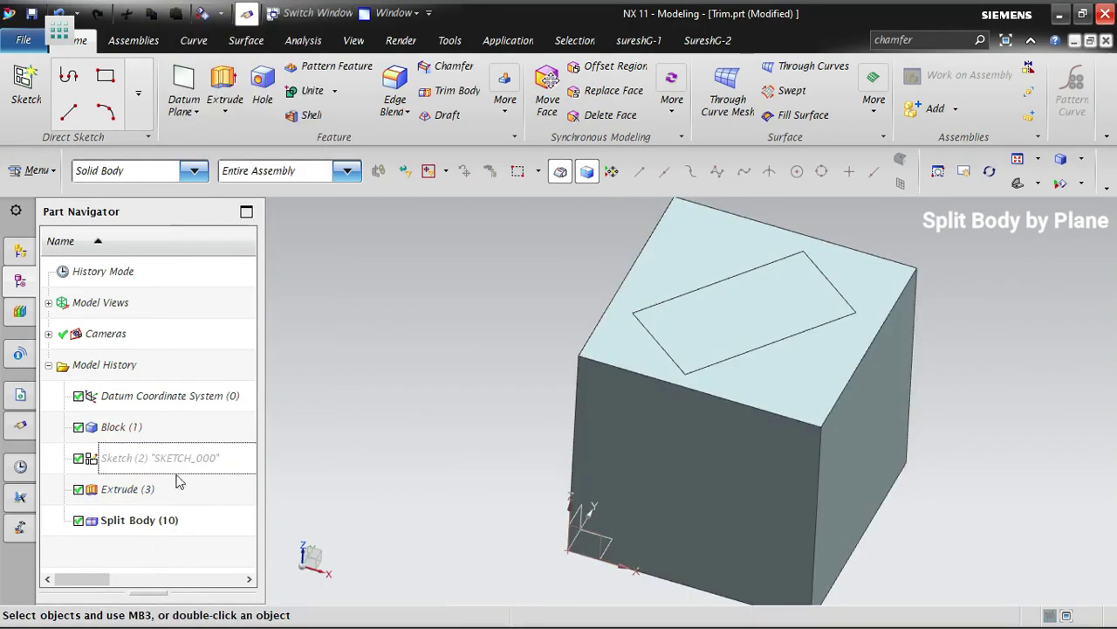
# - Examine the rectangular imprint on the block's top face from several angles and restore a standard 3D view
pyautogui.moveTo(459, 474); pyautogui.dragTo(471, 445, button='middle')
pyautogui.moveTo(917, 404); pyautogui.dragTo(841, 332, button='middle')
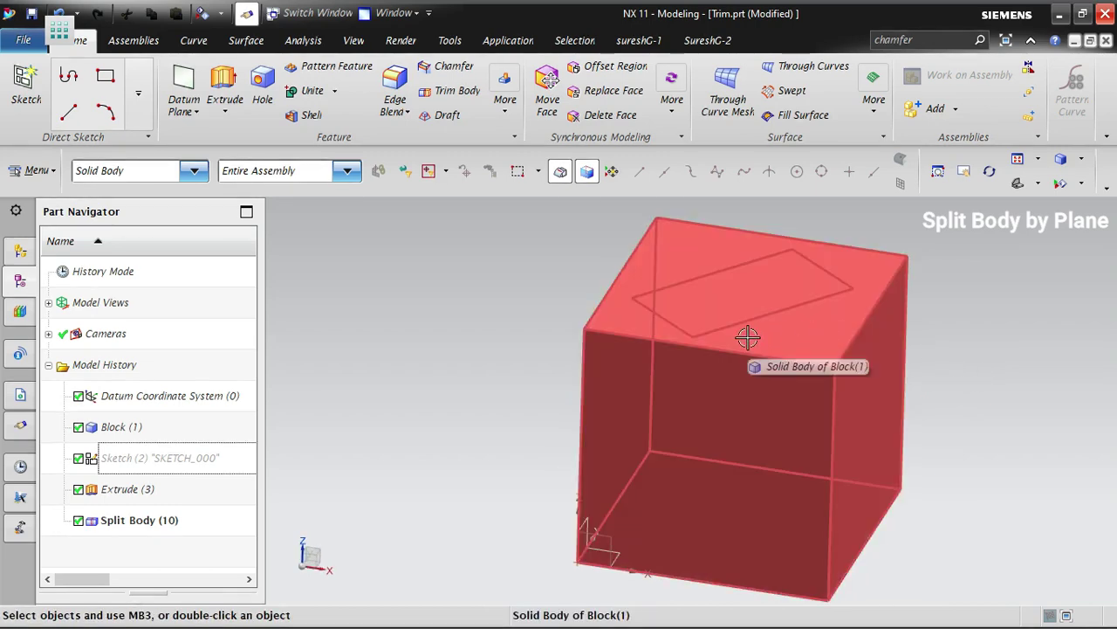
pyautogui.moveTo(673, 369); pyautogui.dragTo(659, 368, button='middle')
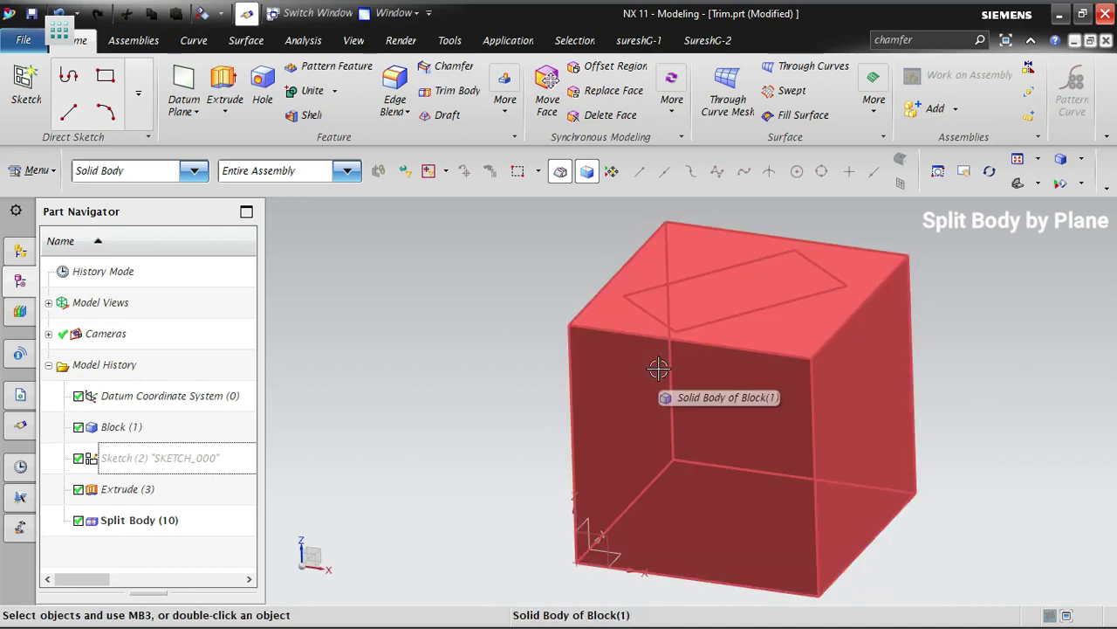
pyautogui.moveTo(914, 387)
pyautogui.mouseDown(button='middle')
pyautogui.moveTo(923, 402)
pyautogui.moveTo(923, 389)
pyautogui.mouseUp(button='middle')
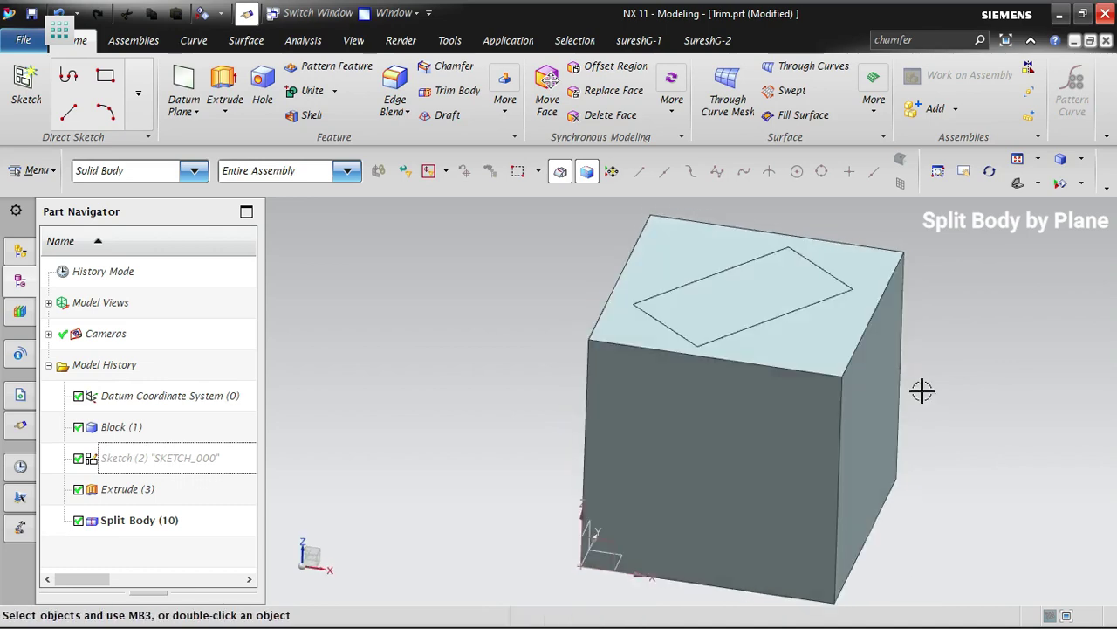
pyautogui.rightClick(392, 384)
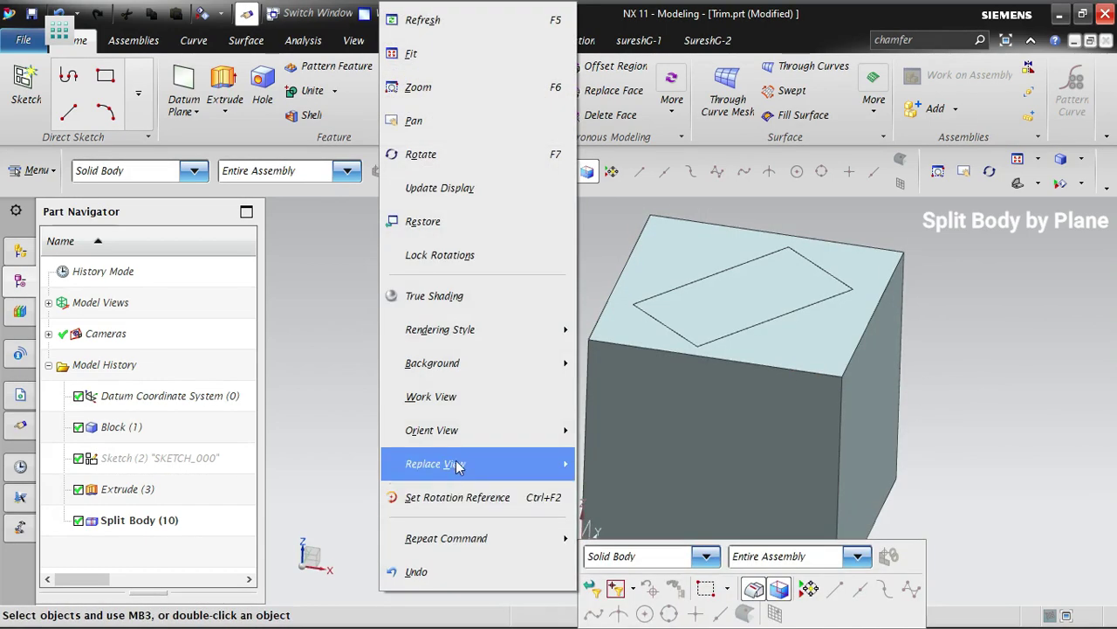
pyautogui.moveTo(462, 472)
pyautogui.click(623, 333)
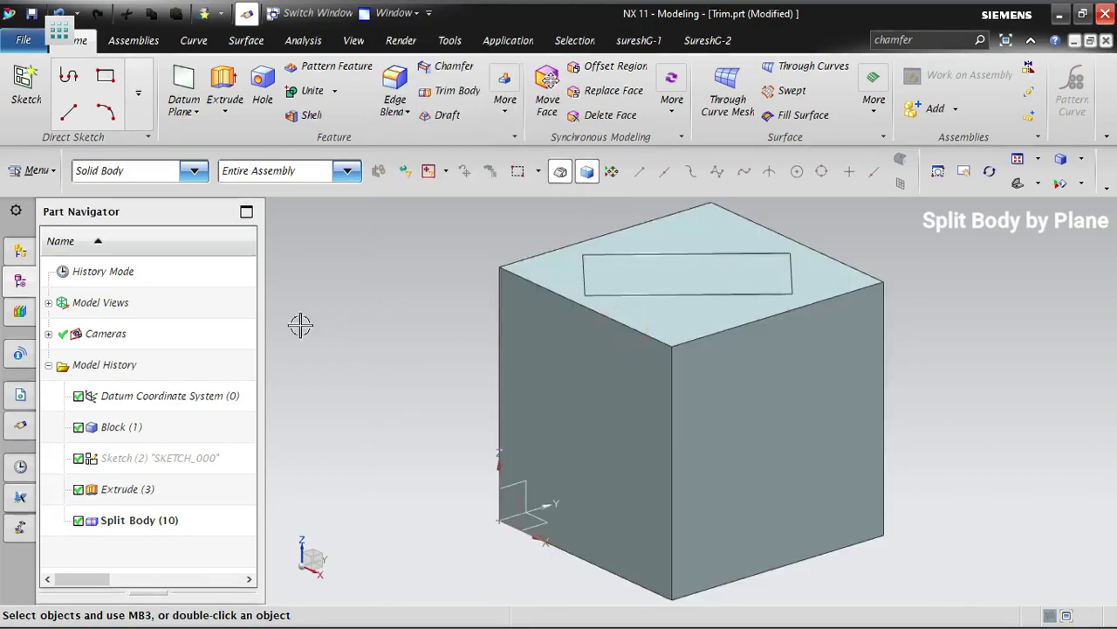
# - Extrude the imprinted rectangle on the top face 20 mm in the reversed direction into the block with Boolean Subtract
pyautogui.click(224, 87)
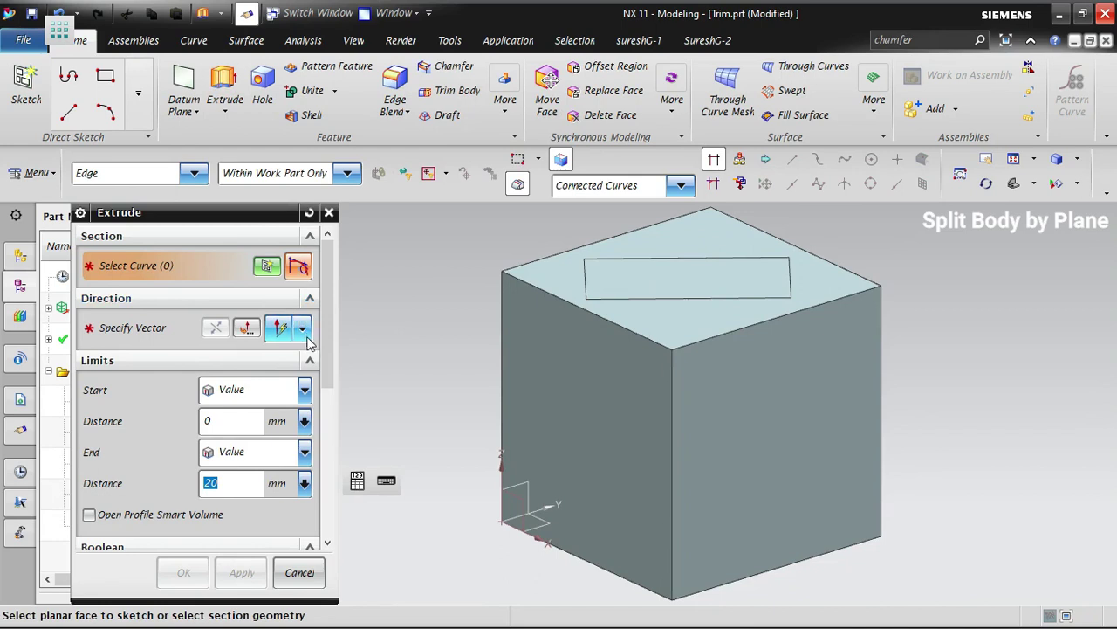
pyautogui.click(702, 295)
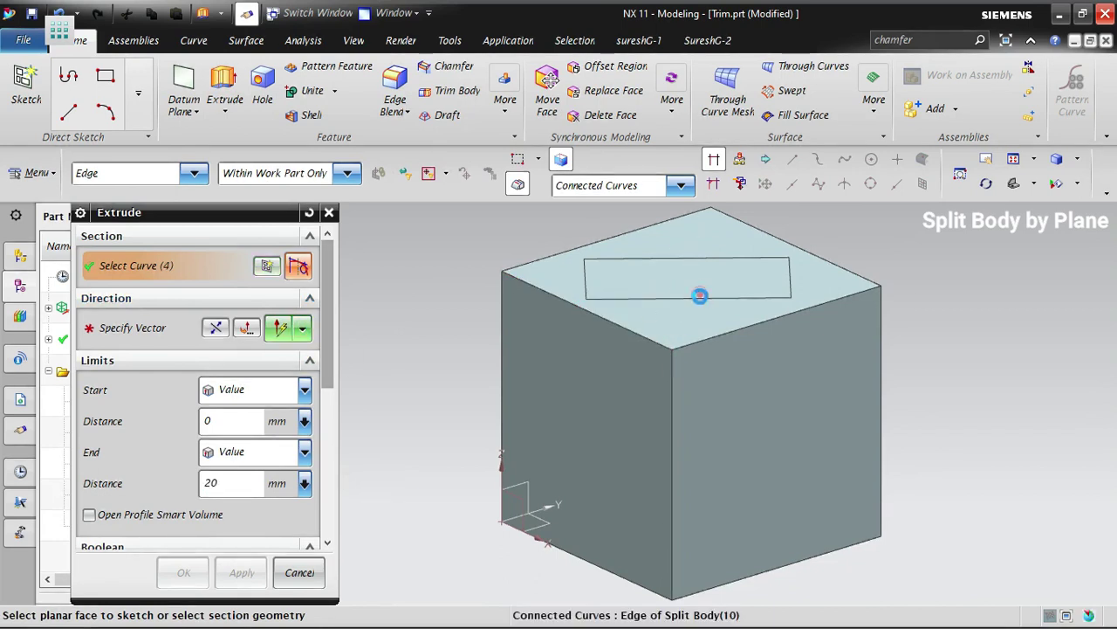
pyautogui.click(216, 327)
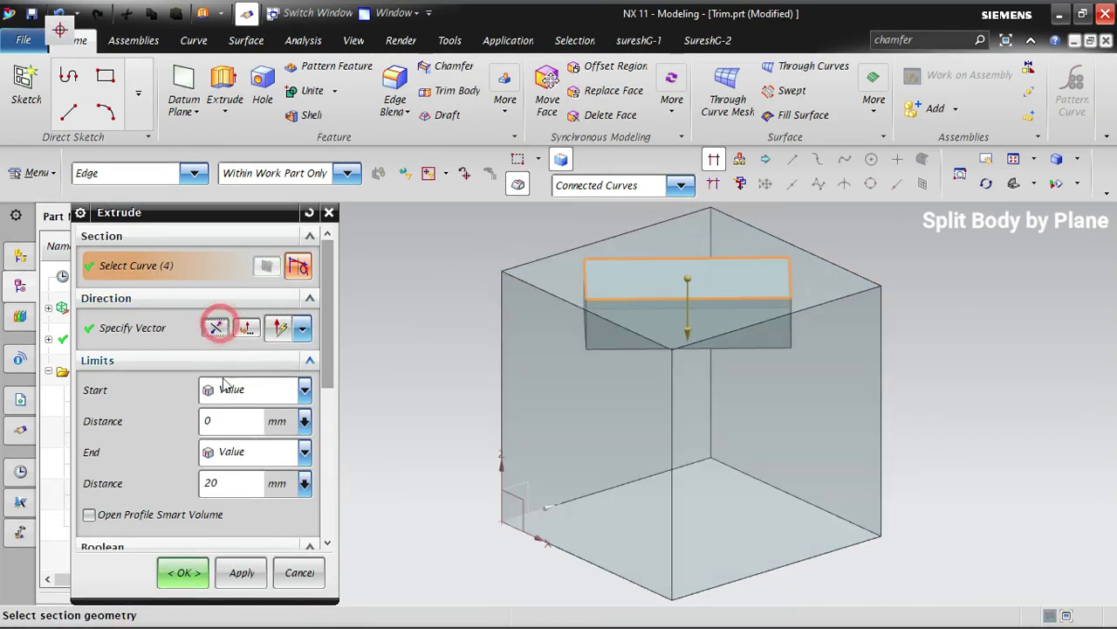
pyautogui.scroll(-3, 256, 478)
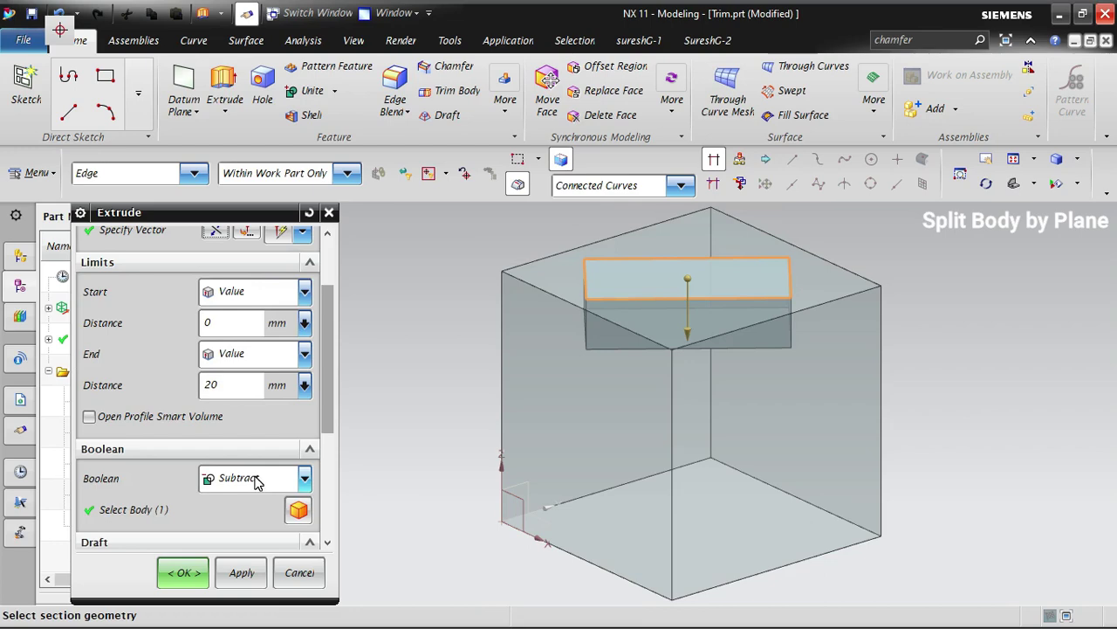
pyautogui.click(179, 572)
# - Inspect the cut pocket, restore the standard 3D view and set the selection filter to No Selection Filter
pyautogui.moveTo(387, 419); pyautogui.dragTo(420, 428, button='middle')
pyautogui.moveTo(423, 467)
pyautogui.mouseDown(button='middle')
pyautogui.moveTo(414, 485)
pyautogui.moveTo(437, 454)
pyautogui.mouseUp(button='middle')
pyautogui.rightClick(446, 289)
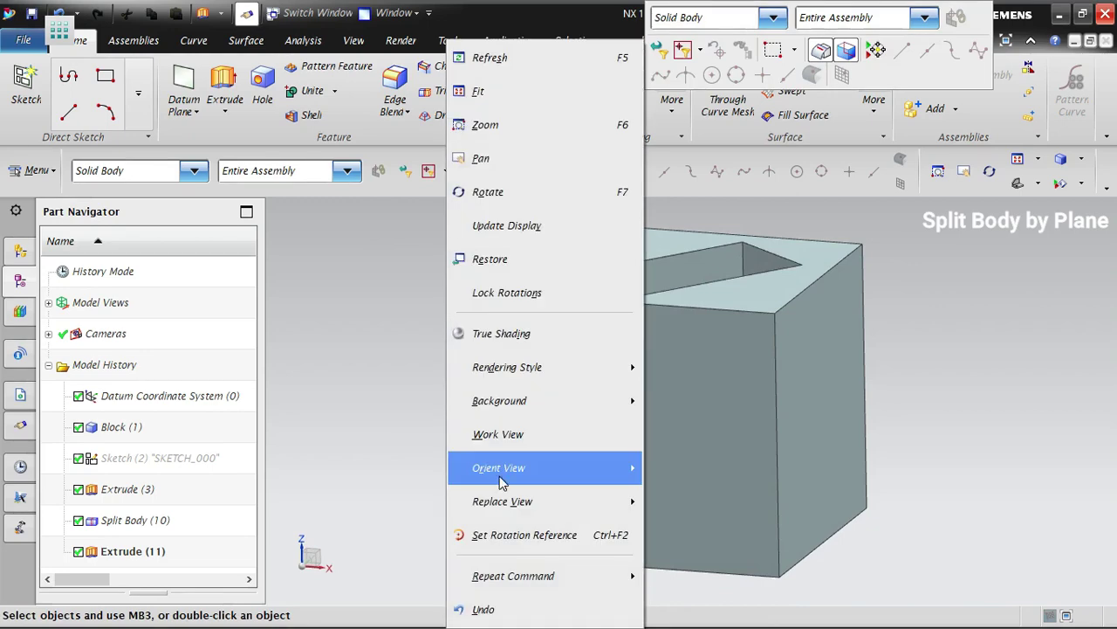
pyautogui.moveTo(509, 468)
pyautogui.click(703, 338)
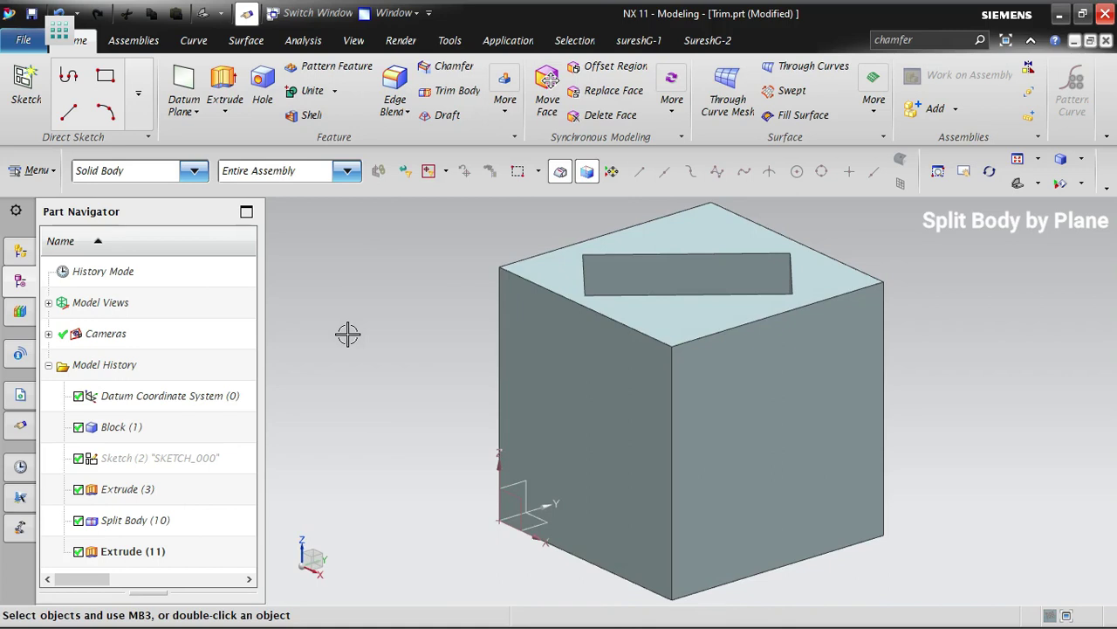
pyautogui.click(166, 170)
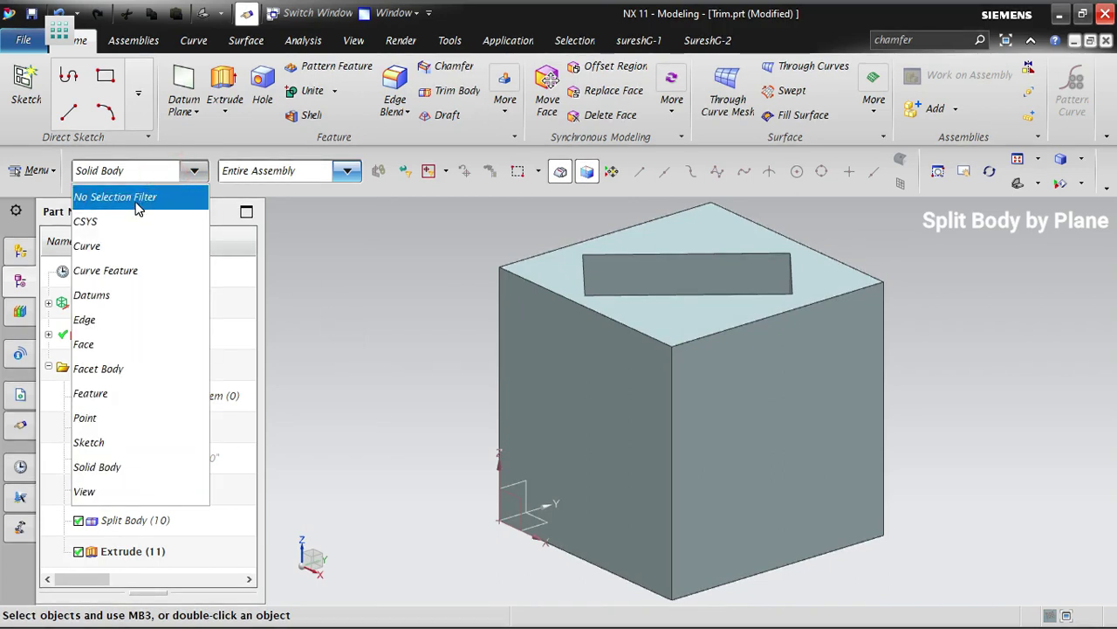
pyautogui.click(113, 189)
pyautogui.click(341, 325)
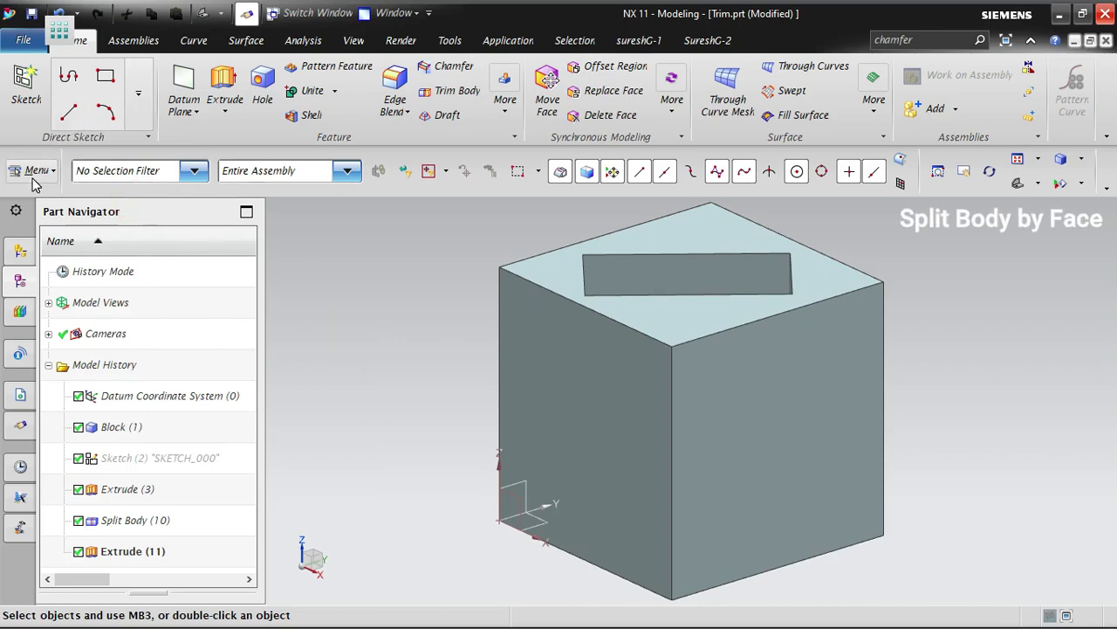
# - Create a sketch in the task environment on the block's side face in the XZ plane
pyautogui.click(35, 170)
pyautogui.moveTo(55, 302)
pyautogui.click(231, 55)
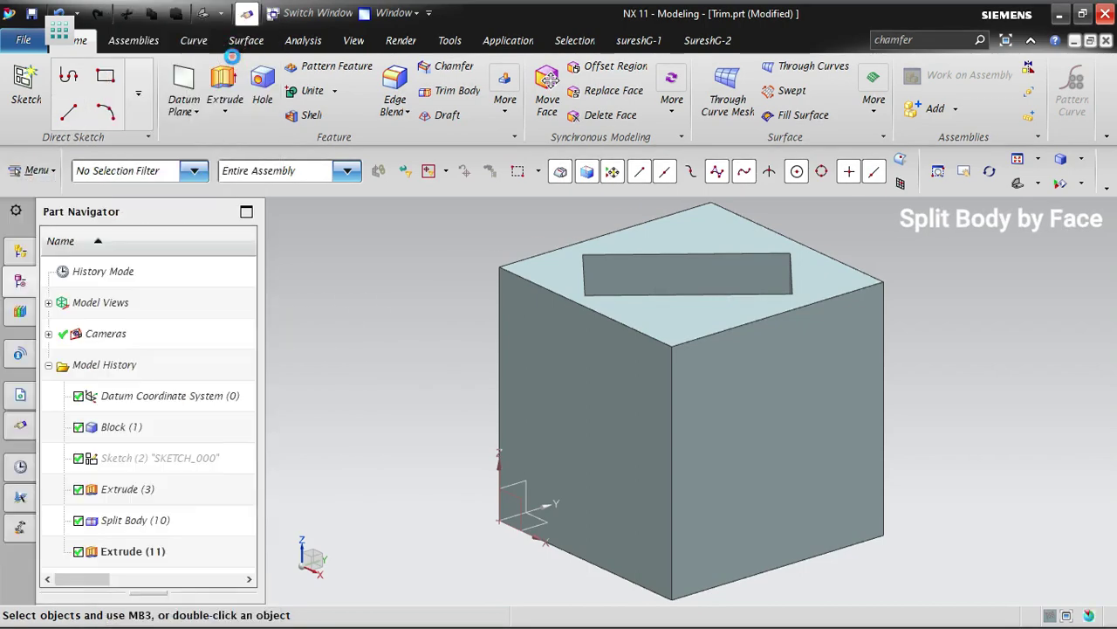
pyautogui.click(578, 361)
pyautogui.click(225, 462)
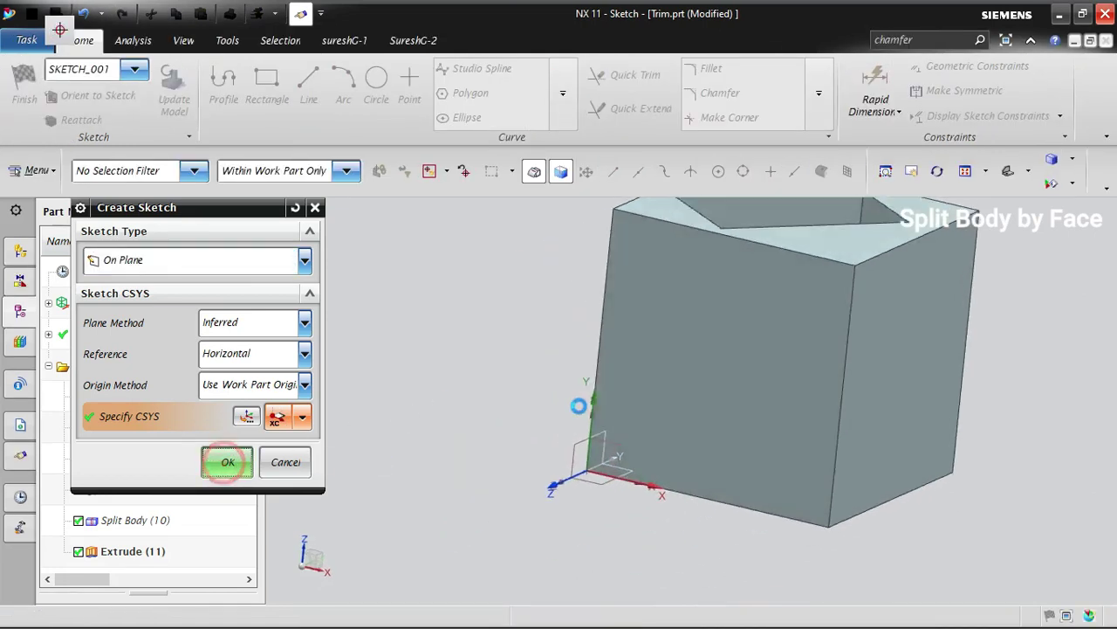
pyautogui.press('Escape')
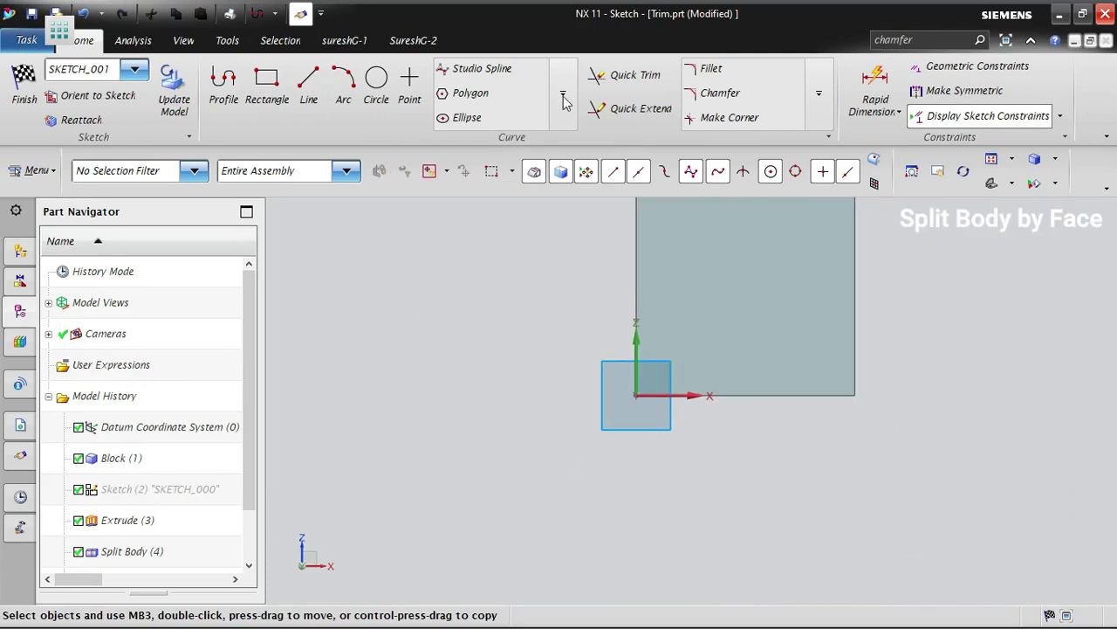
# - Sketch a wavy degree 3 Studio Spline by six poles across the full width of the block and finish the sketch
pyautogui.click(489, 70)
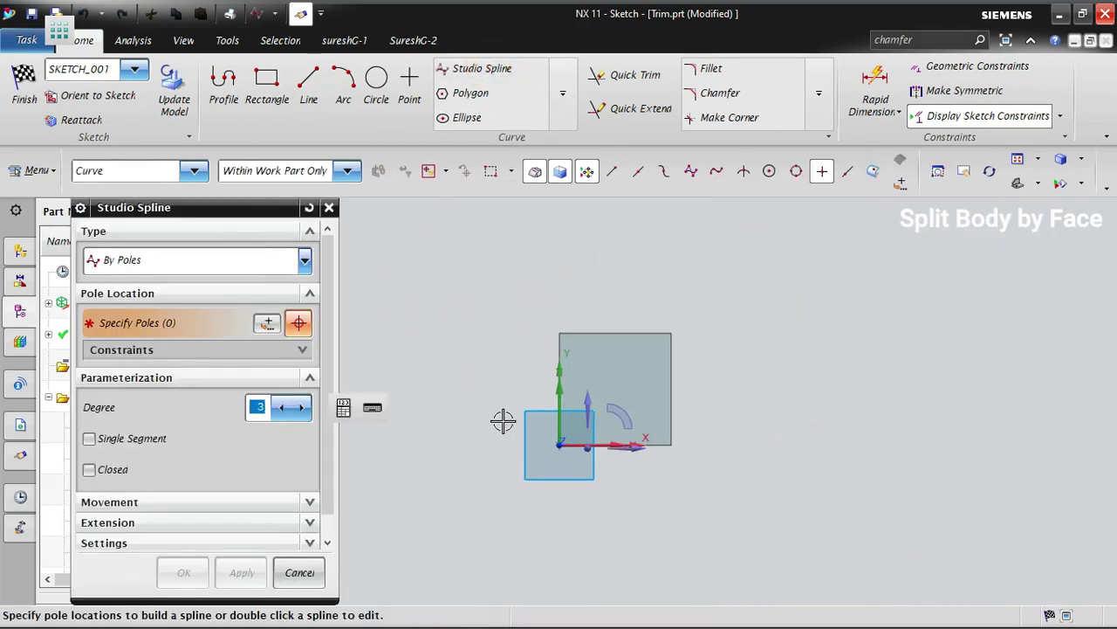
pyautogui.click(519, 400)
pyautogui.click(544, 358)
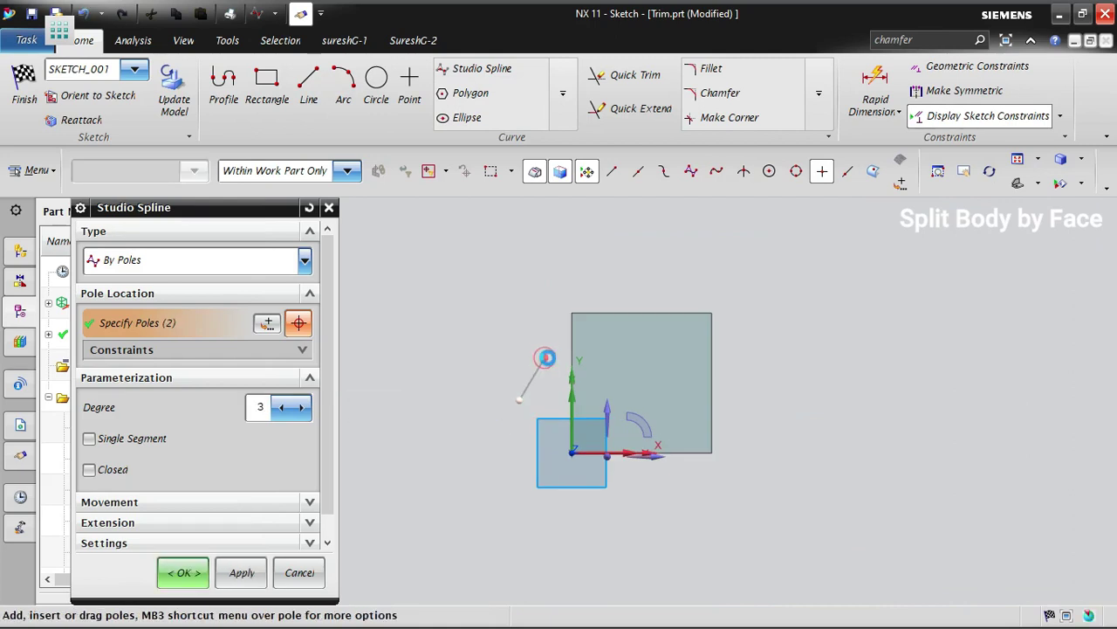
pyautogui.click(595, 347)
pyautogui.click(655, 345)
pyautogui.click(823, 377)
pyautogui.middleClick(859, 414)
pyautogui.moveTo(858, 414)
pyautogui.mouseDown(button='middle')
pyautogui.moveTo(920, 427)
pyautogui.moveTo(965, 400)
pyautogui.moveTo(922, 381)
pyautogui.mouseUp(button='middle')
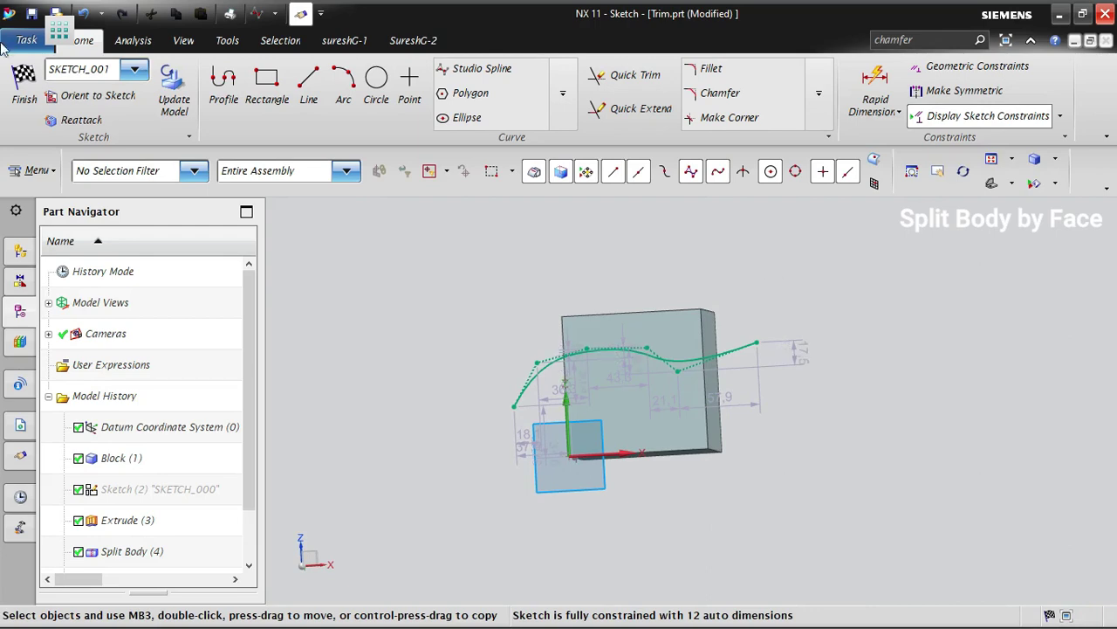
pyautogui.click(24, 85)
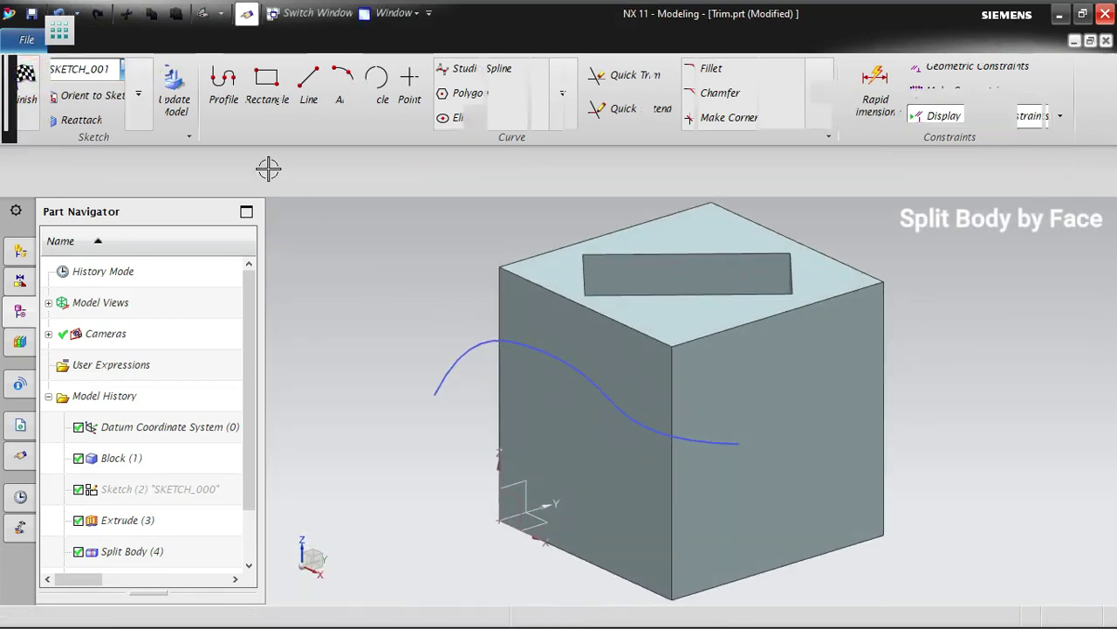
# - Extrude the spline, picked with No Selection Filter, into a wavy sheet that passes completely through the block
pyautogui.click(224, 87)
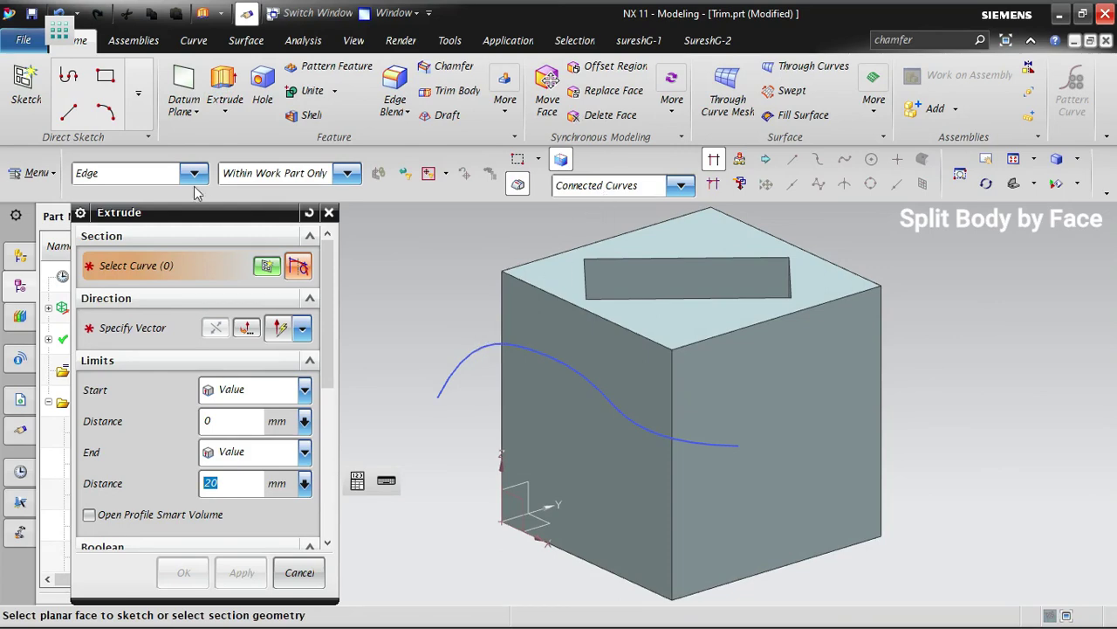
pyautogui.click(114, 173)
pyautogui.click(109, 202)
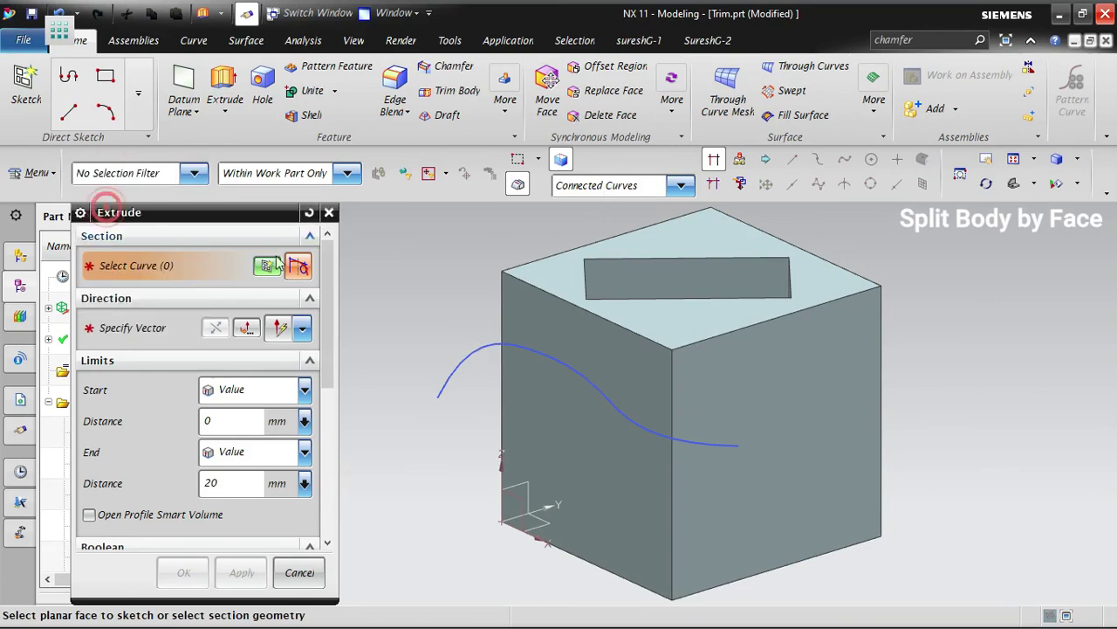
pyautogui.click(479, 345)
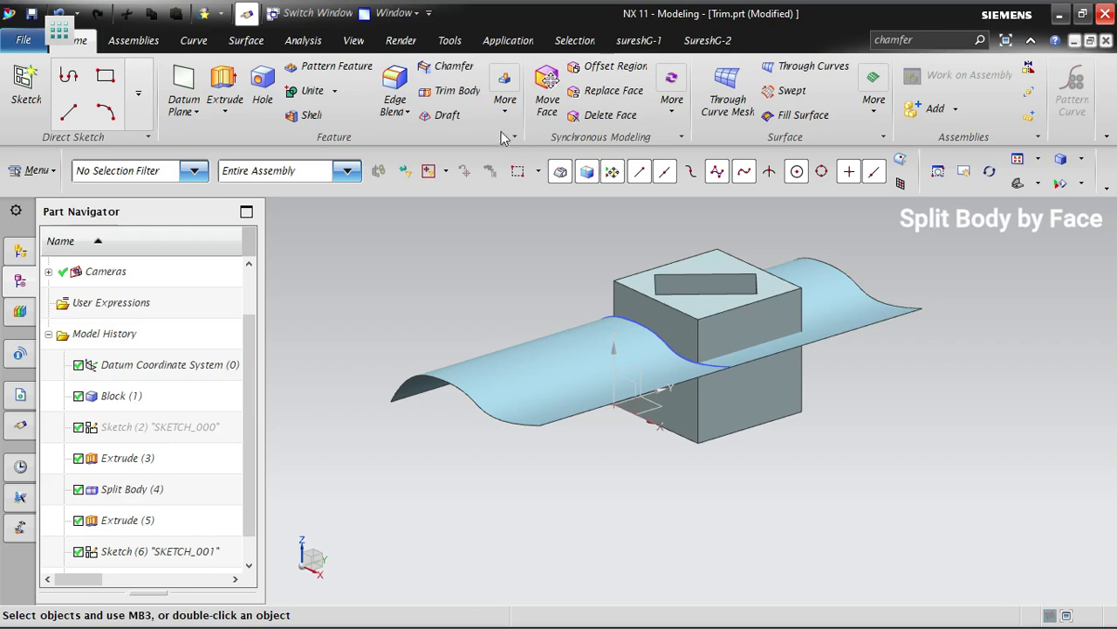
# - Split the block body with the Face or Plane tool option using the wavy sheet, previewing the result before accepting it
pyautogui.click(37, 170)
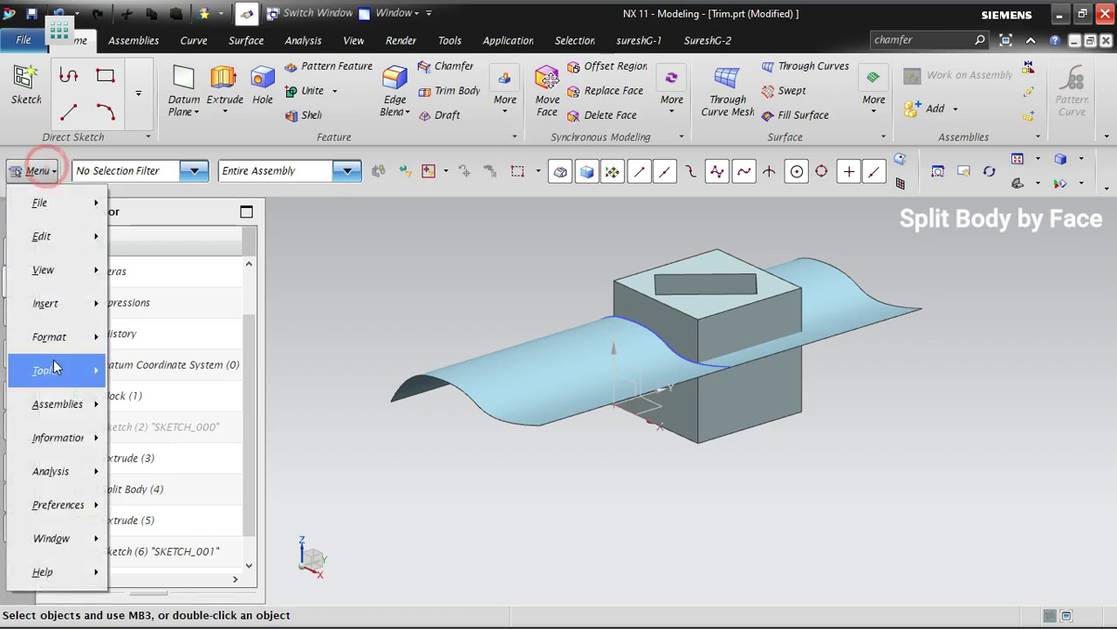
pyautogui.click(77, 307)
pyautogui.moveTo(175, 377)
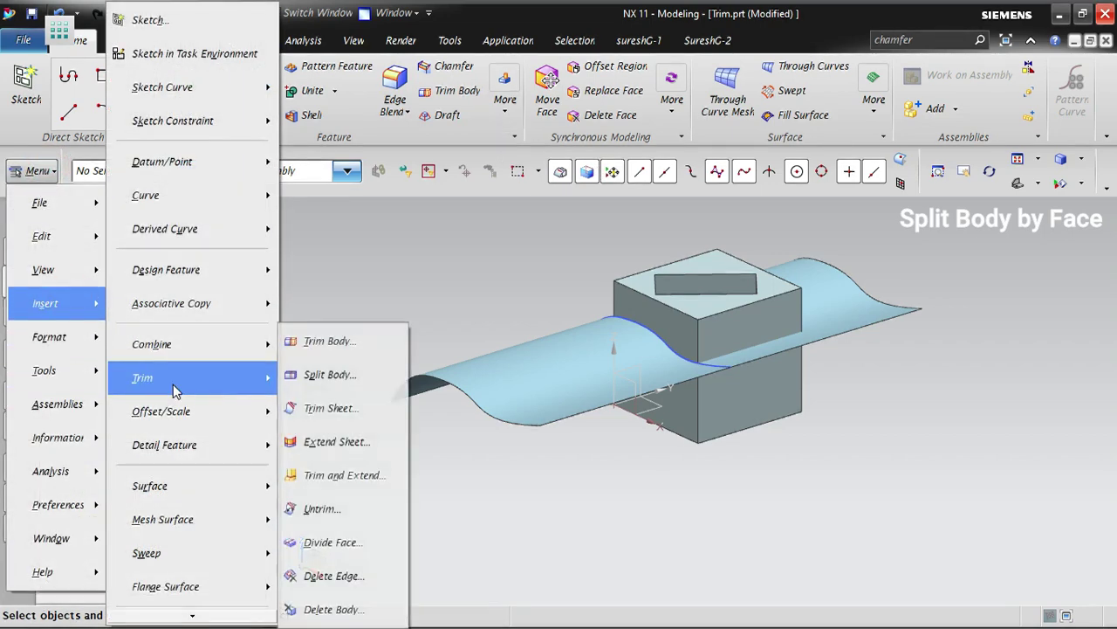
pyautogui.click(356, 382)
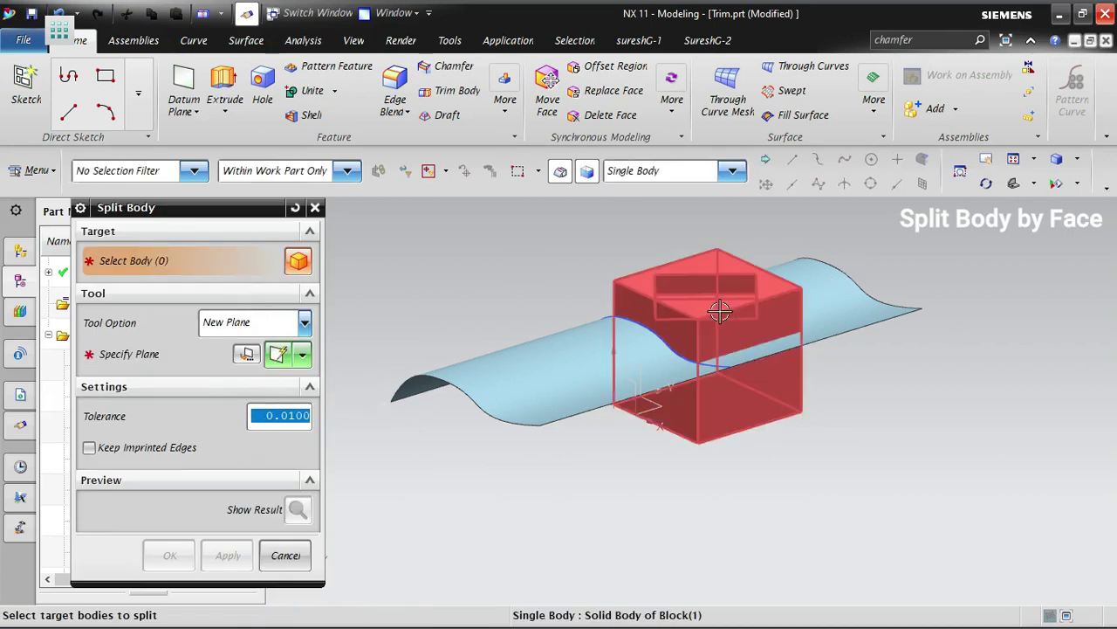
pyautogui.click(797, 301)
pyautogui.click(302, 322)
pyautogui.click(240, 354)
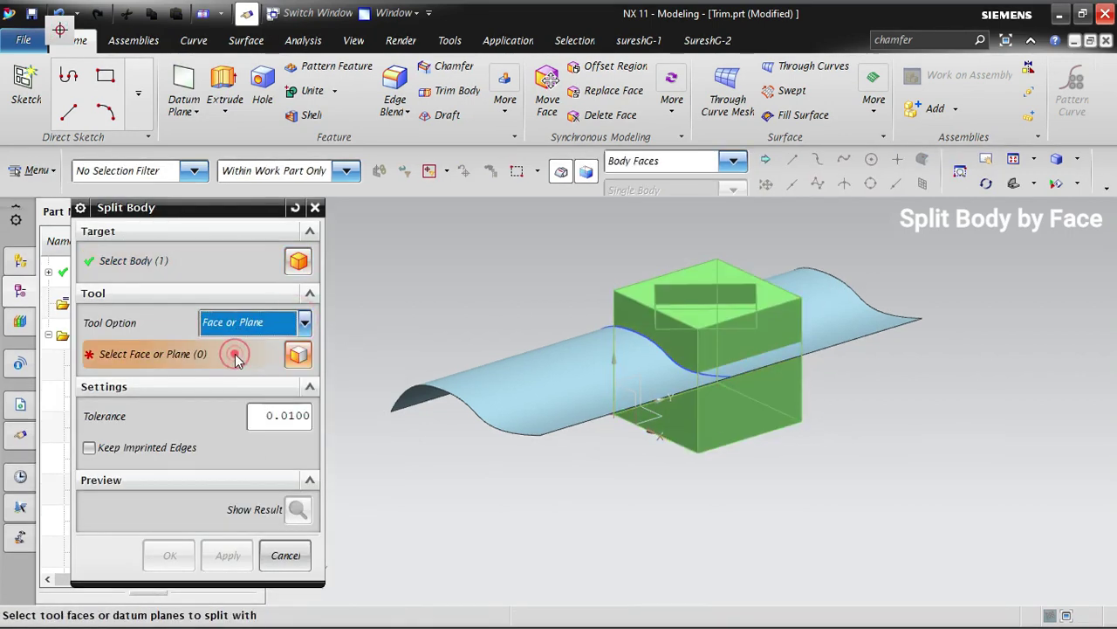
pyautogui.click(572, 367)
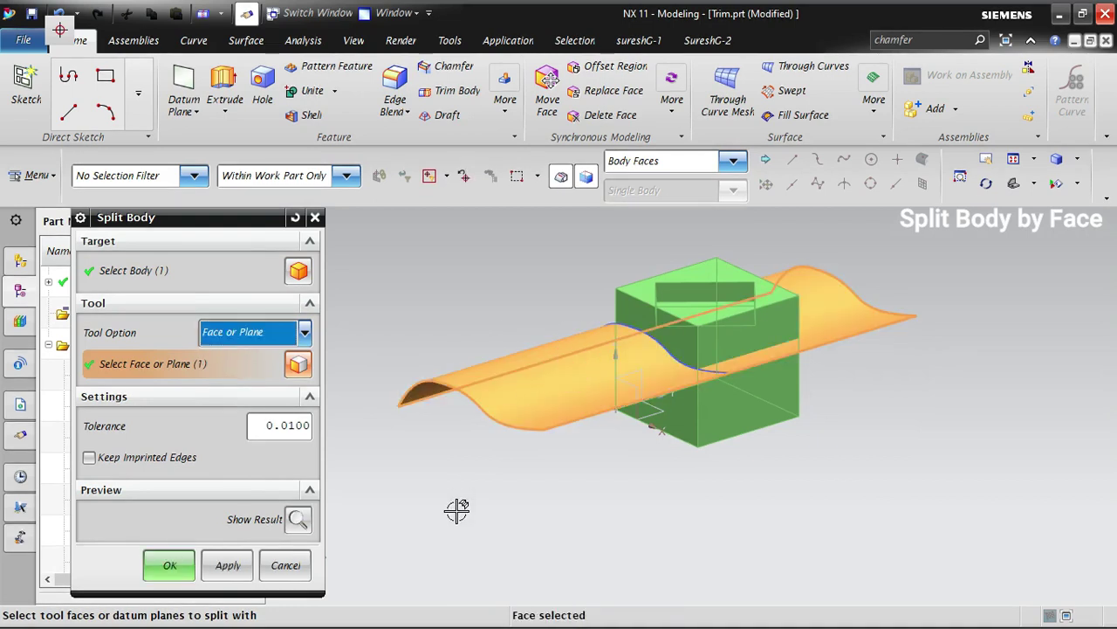
pyautogui.click(300, 520)
pyautogui.middleClick(335, 497)
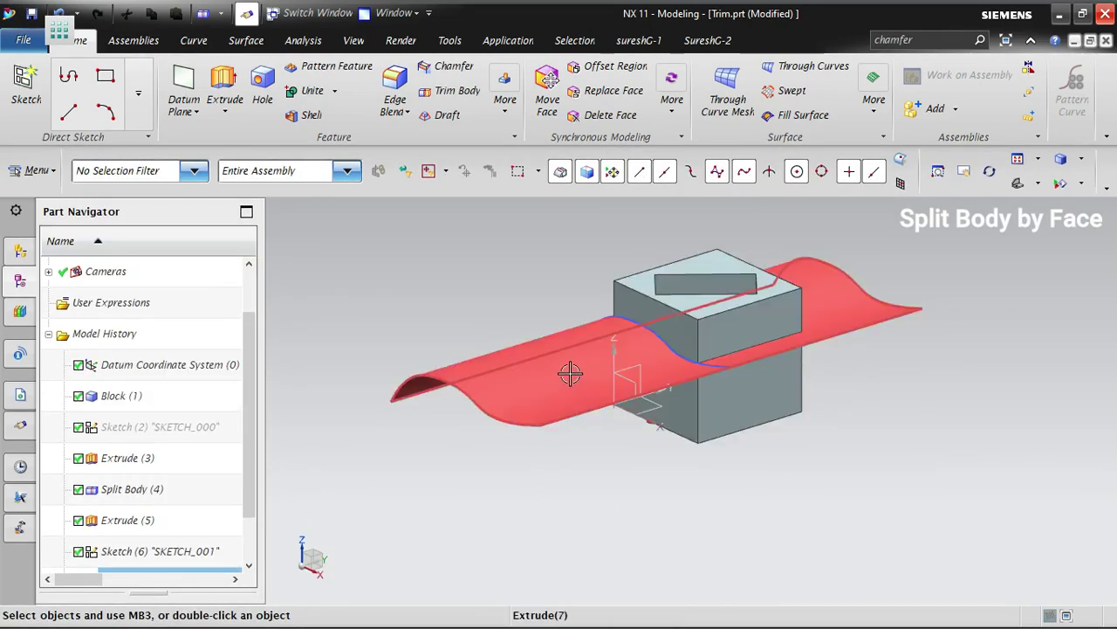
# - Highlight the new Split Body feature in the model history, deselect it and set the selection filter to Solid Body
pyautogui.scroll(-1, 178, 509)
pyautogui.click(145, 552)
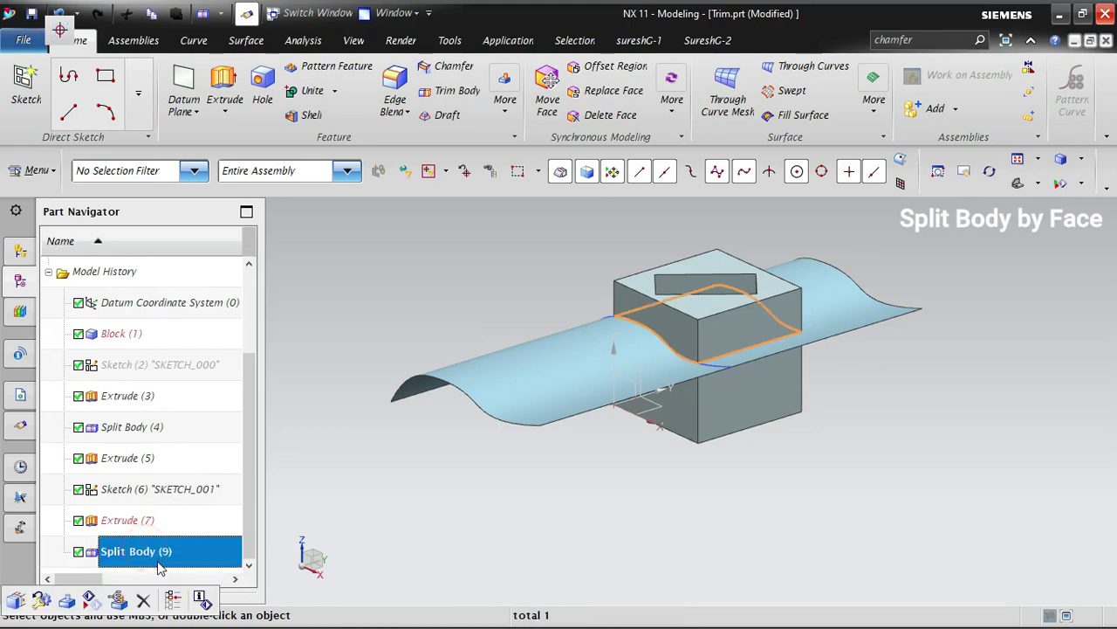
pyautogui.press('Escape')
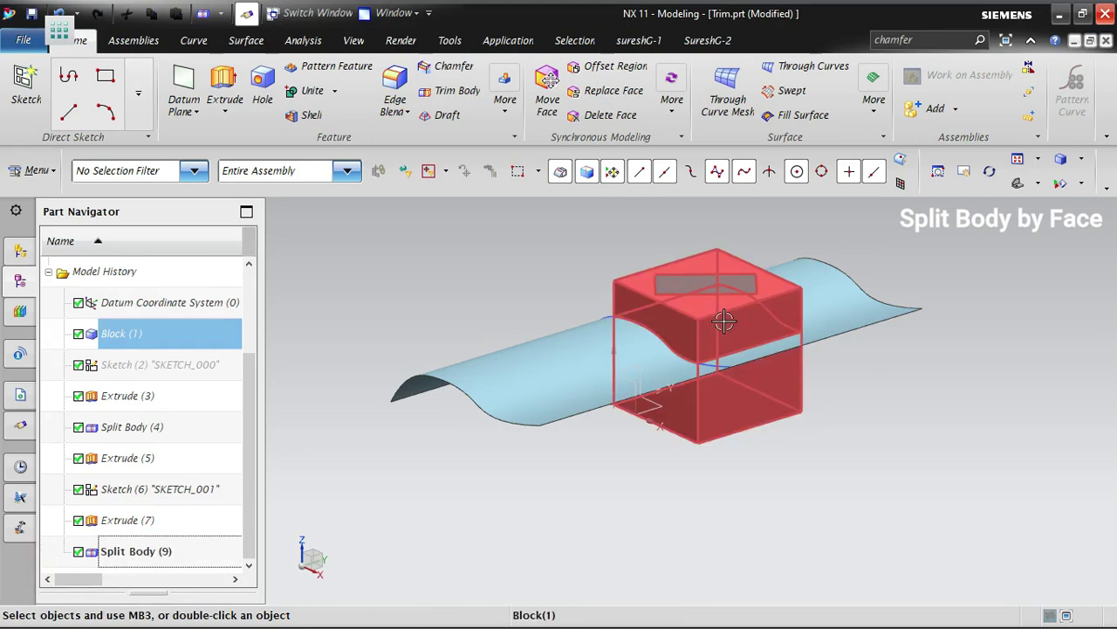
pyautogui.click(133, 171)
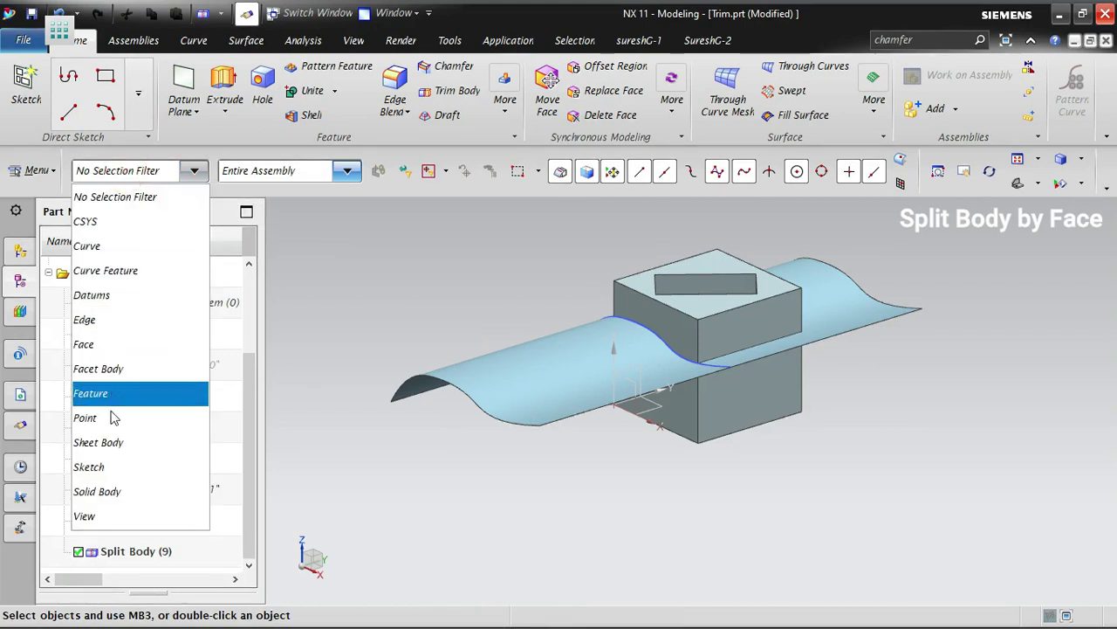
pyautogui.click(96, 491)
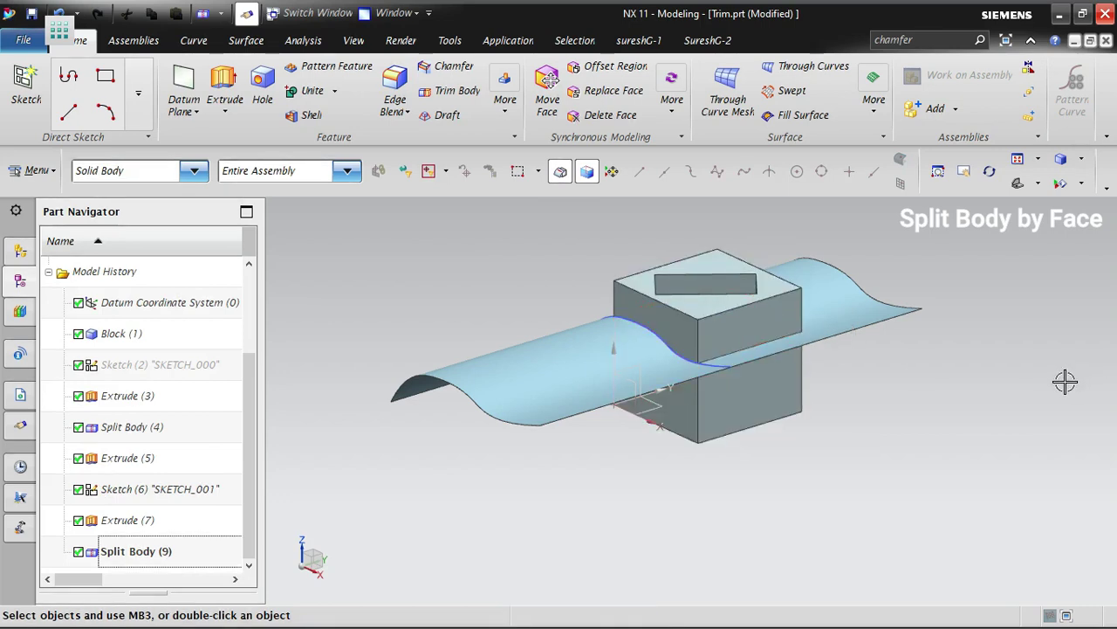
# - Hide the wavy extruded sheet so only the split block and the spline sketch remain displayed
pyautogui.moveTo(964, 414); pyautogui.dragTo(964, 403, button='middle')
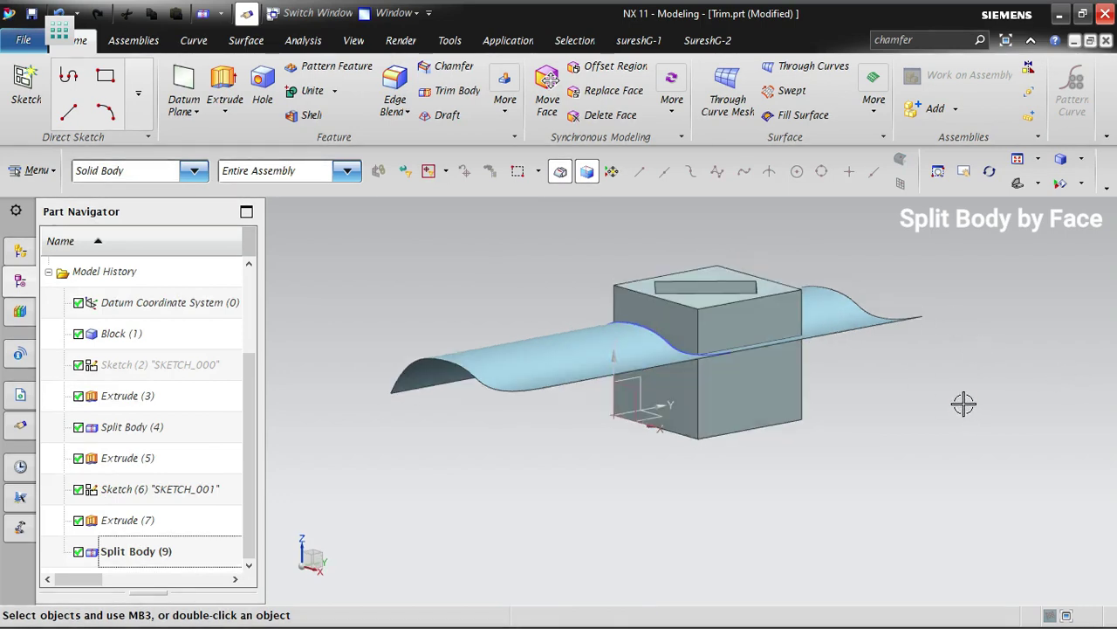
pyautogui.hotkey('ctrl', 'b')
pyautogui.click(877, 316)
pyautogui.middleClick(872, 365)
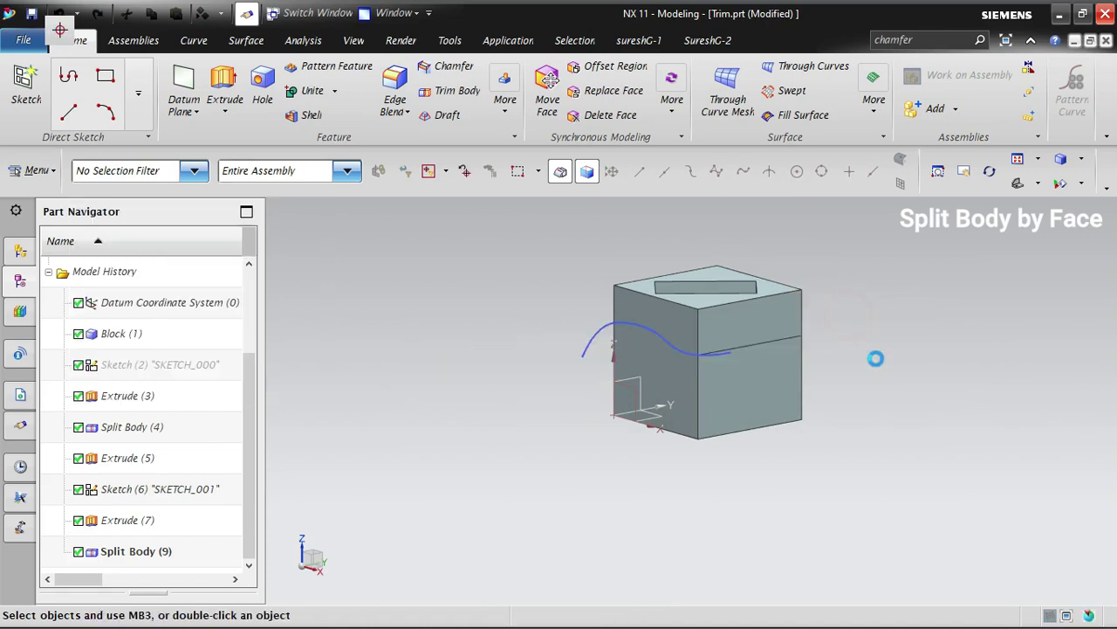
# - Hide the blue spline sketch so only the split block and the datum coordinate system remain displayed
pyautogui.moveTo(895, 392); pyautogui.dragTo(919, 402, button='middle')
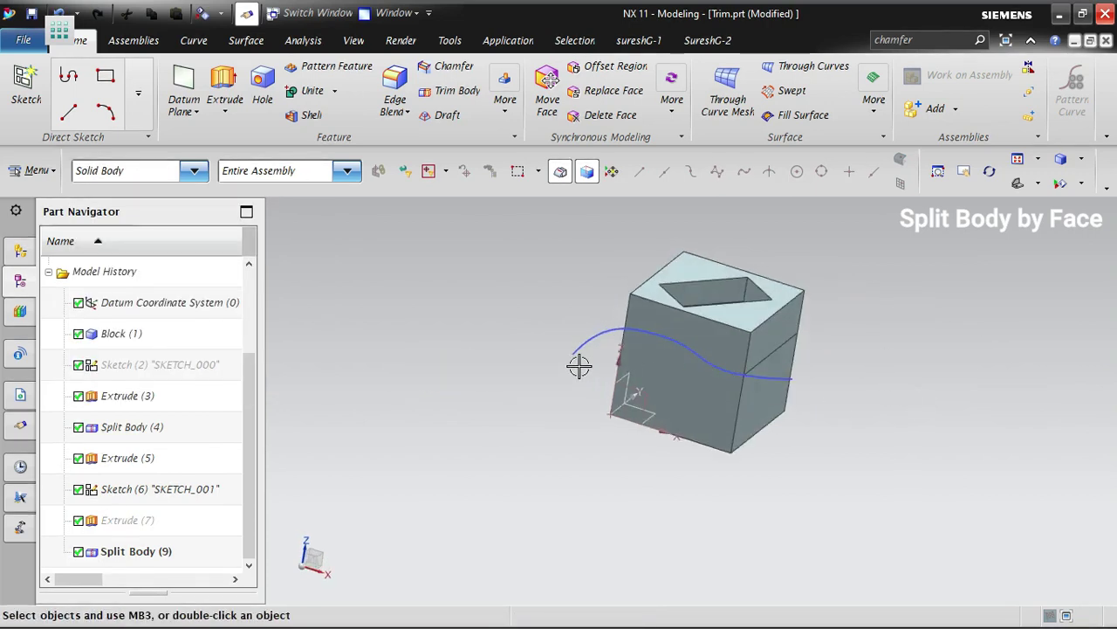
pyautogui.hotkey('ctrl', 'b')
pyautogui.click(584, 337)
pyautogui.middleClick(839, 415)
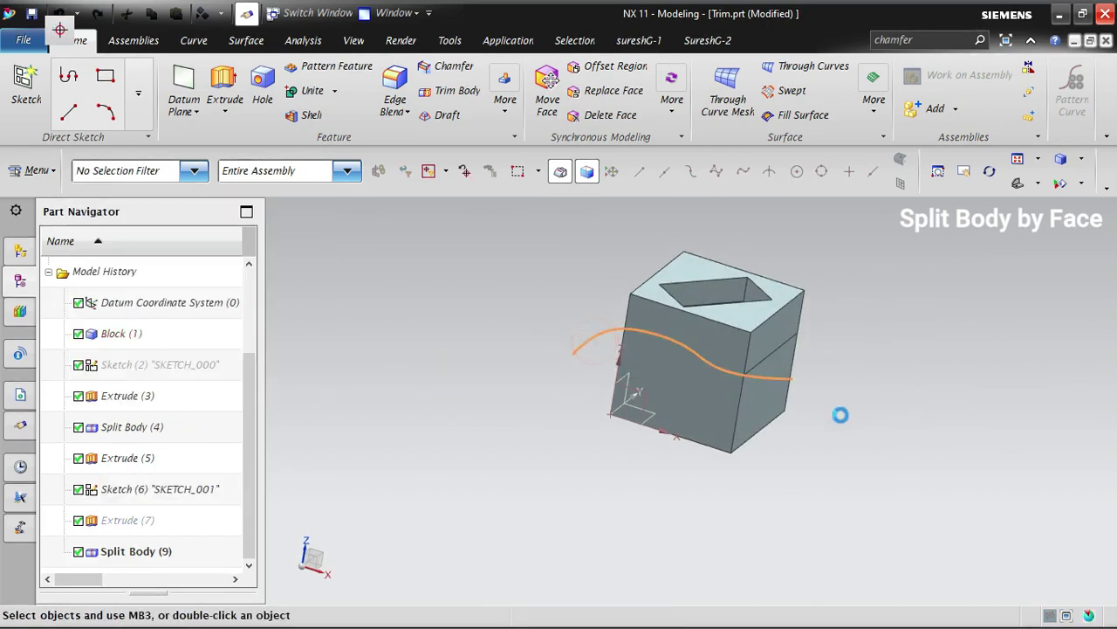
pyautogui.moveTo(840, 414); pyautogui.dragTo(847, 436, button='middle')
pyautogui.scroll(3, 705, 311)
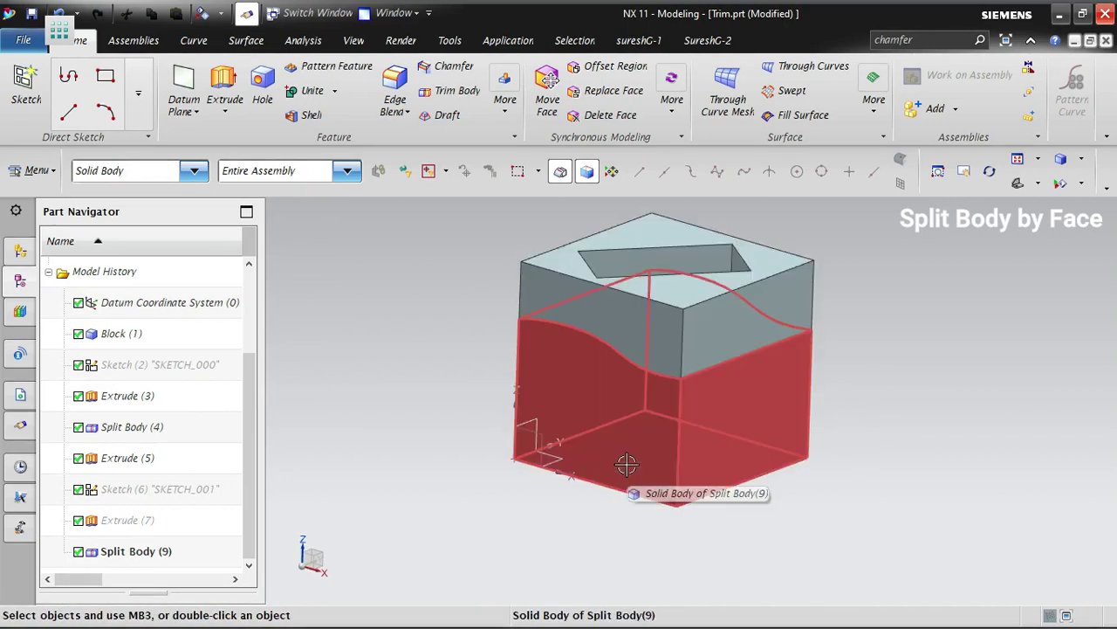
pyautogui.rightClick(937, 262)
pyautogui.moveTo(961, 501)
pyautogui.click(867, 367)
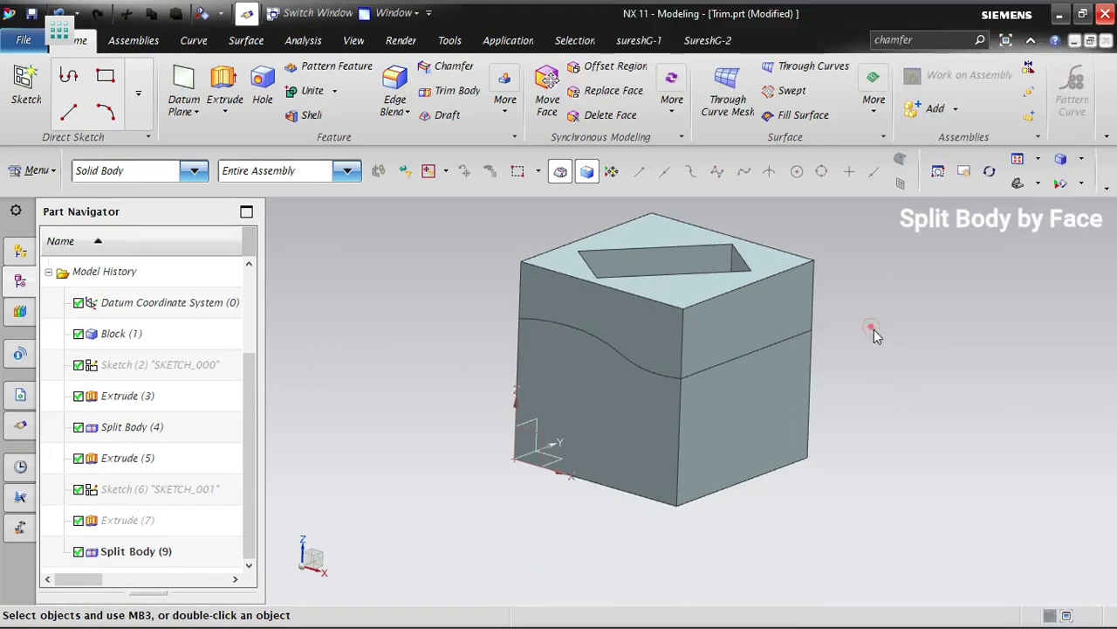
pyautogui.click(998, 351)
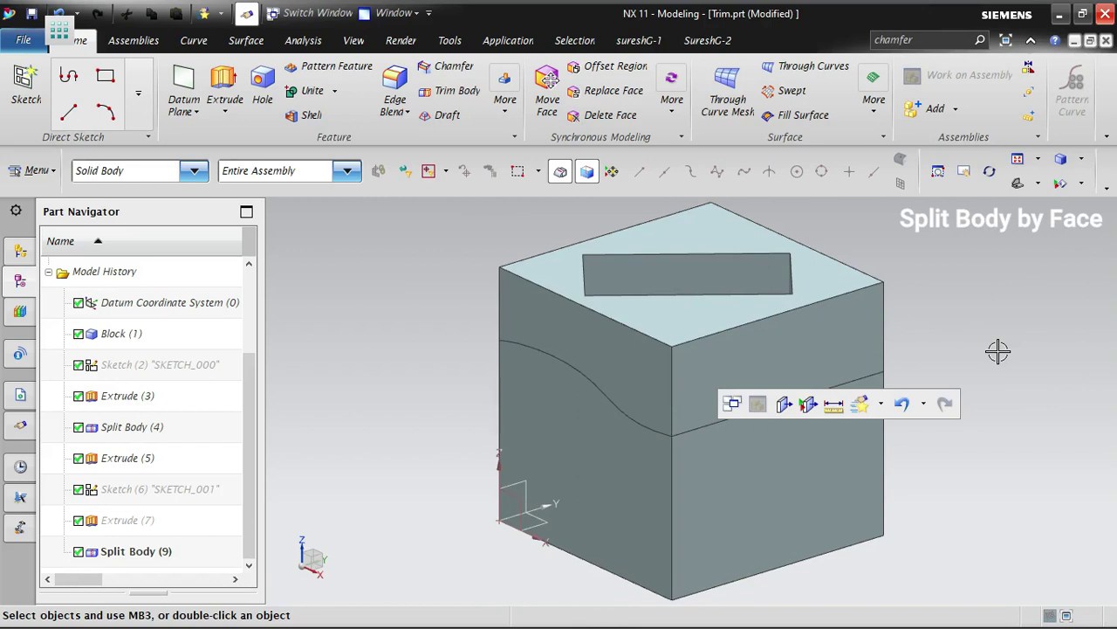
# - Try to delete only the upper solid body of the split block, accepting the effect on dependent features, and undo the deletion
pyautogui.click(821, 306)
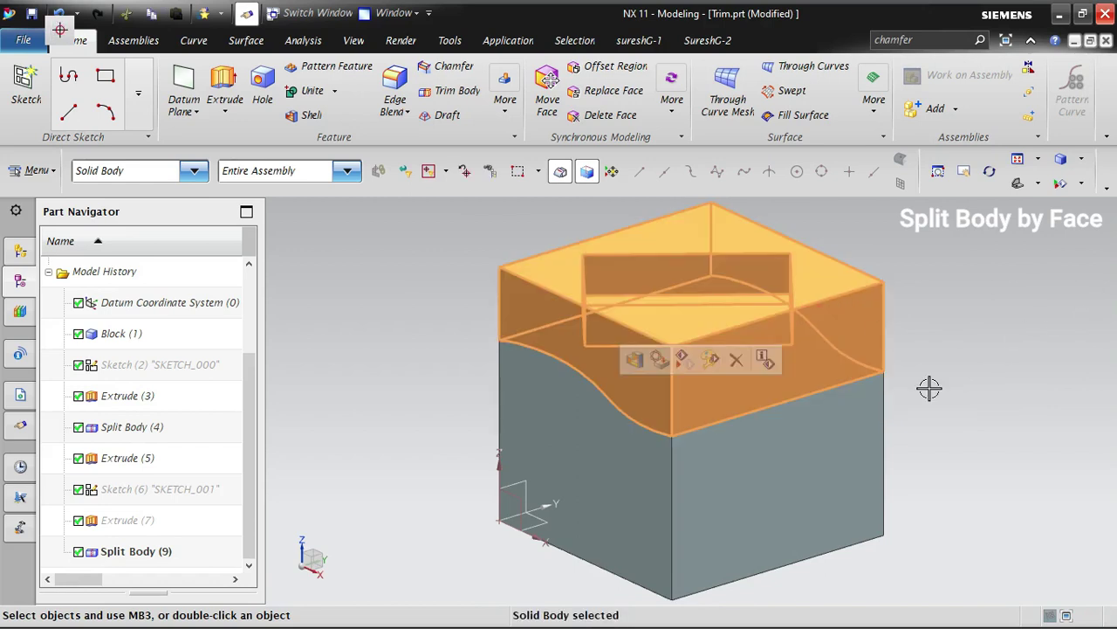
pyautogui.press('Delete')
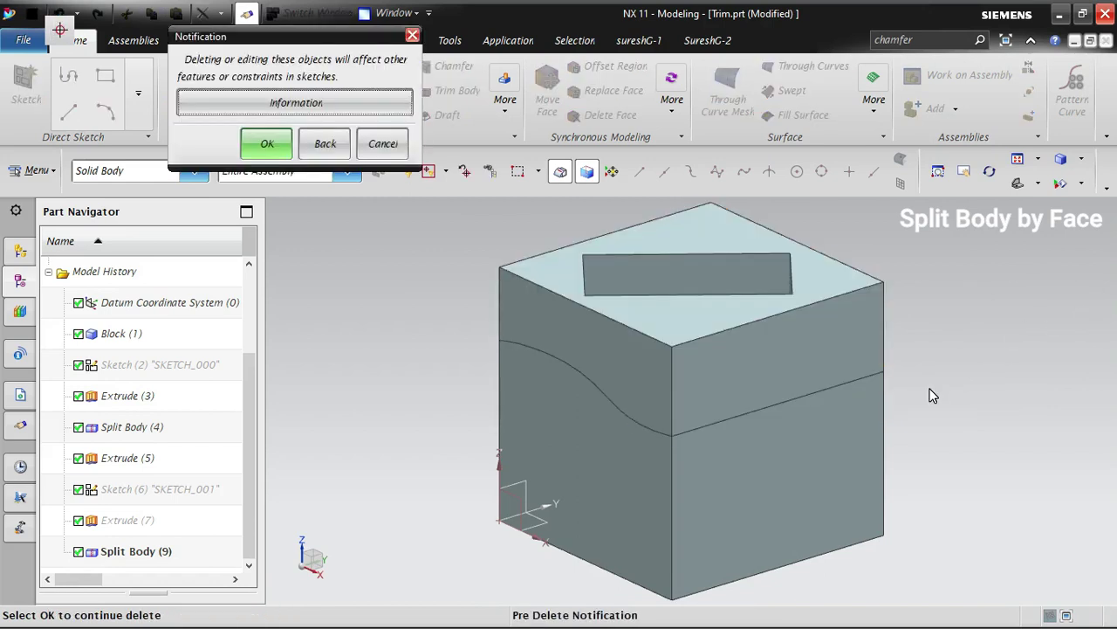
pyautogui.click(267, 145)
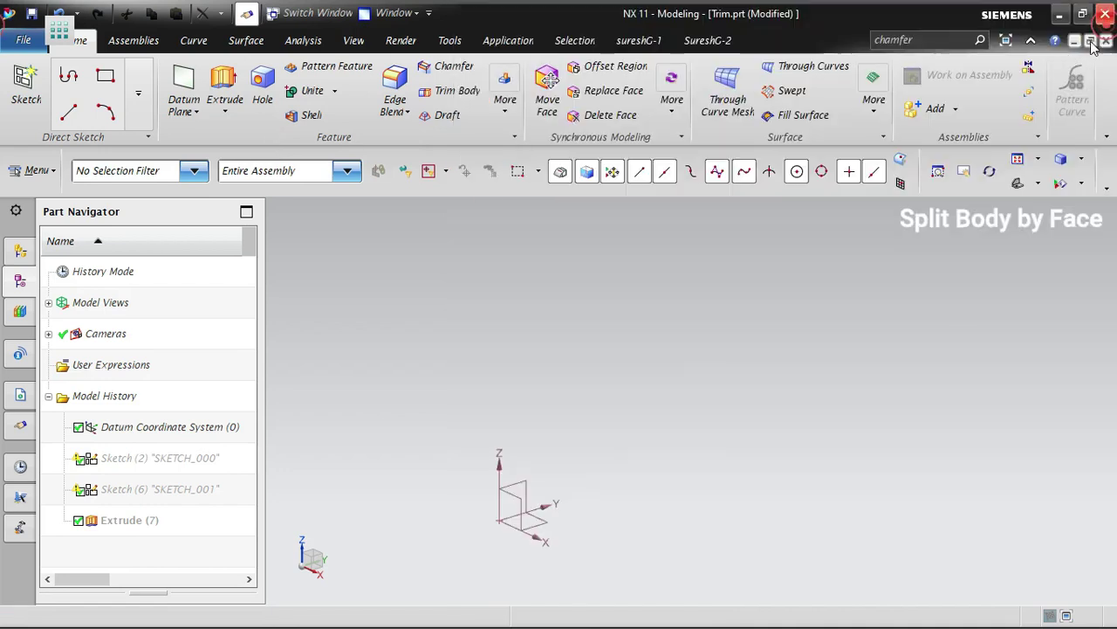
pyautogui.click(1104, 12)
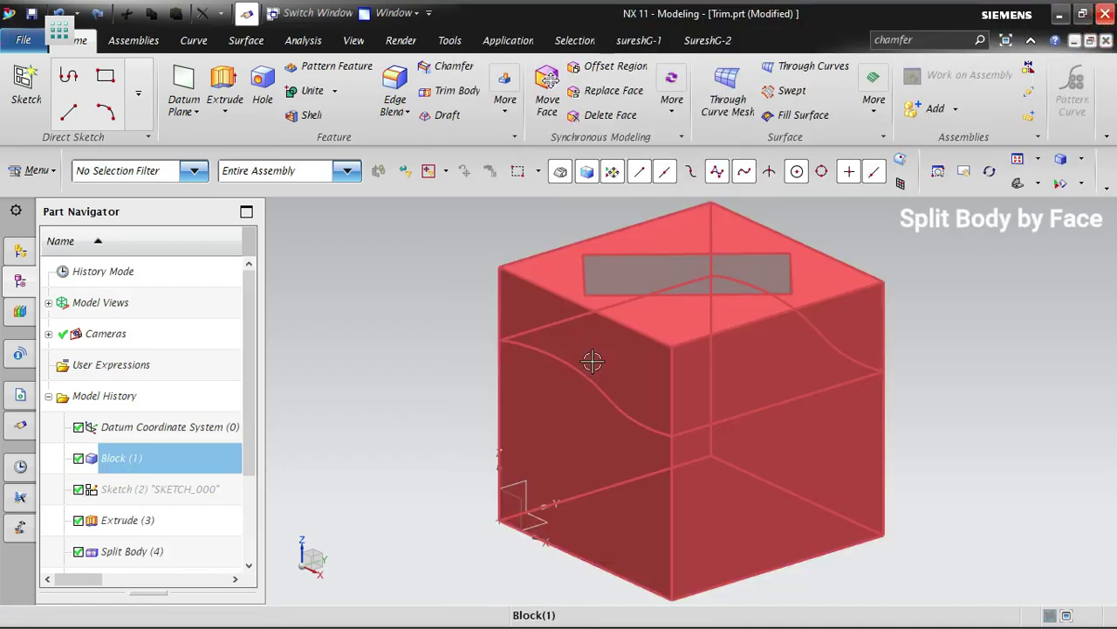
# - Clear the selection on the block and set the selection filter to Solid Body
pyautogui.click(599, 349)
pyautogui.click(359, 322)
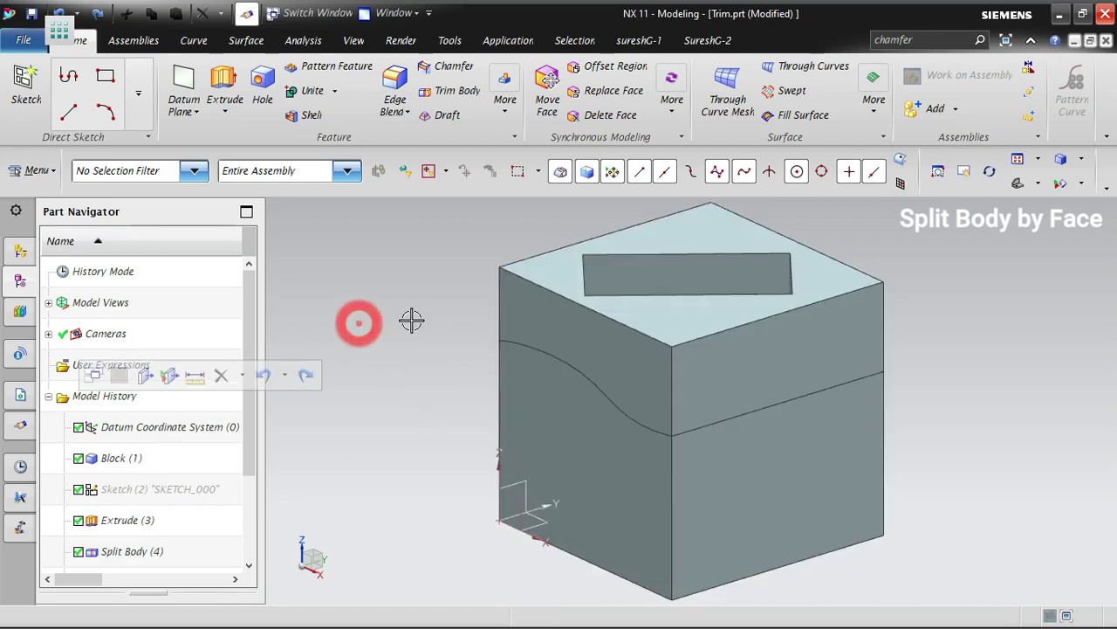
pyautogui.click(144, 170)
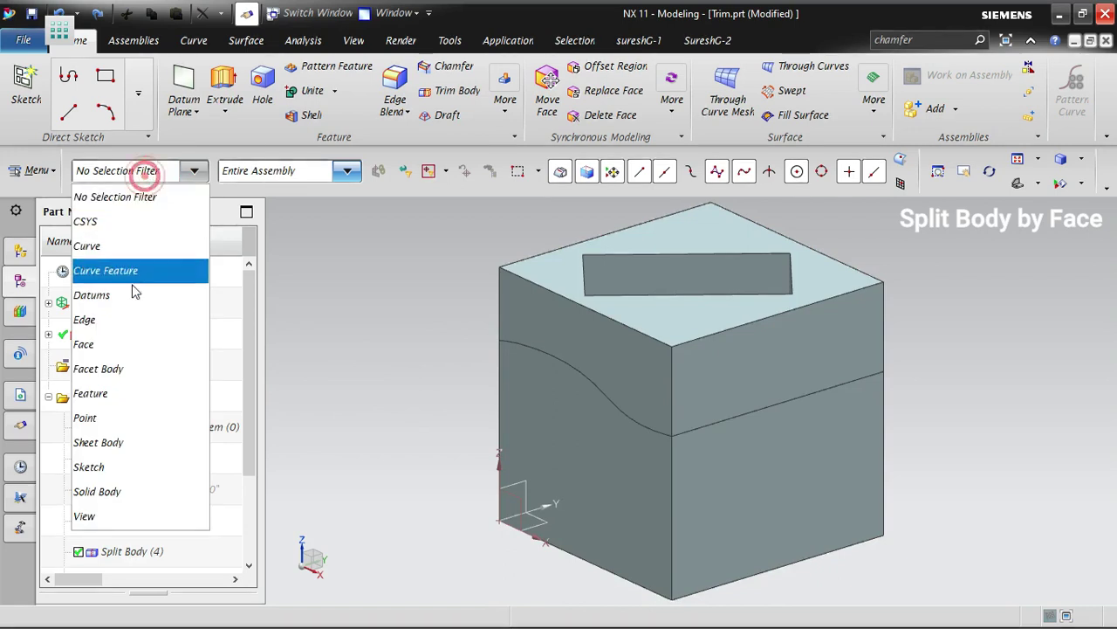
pyautogui.click(105, 491)
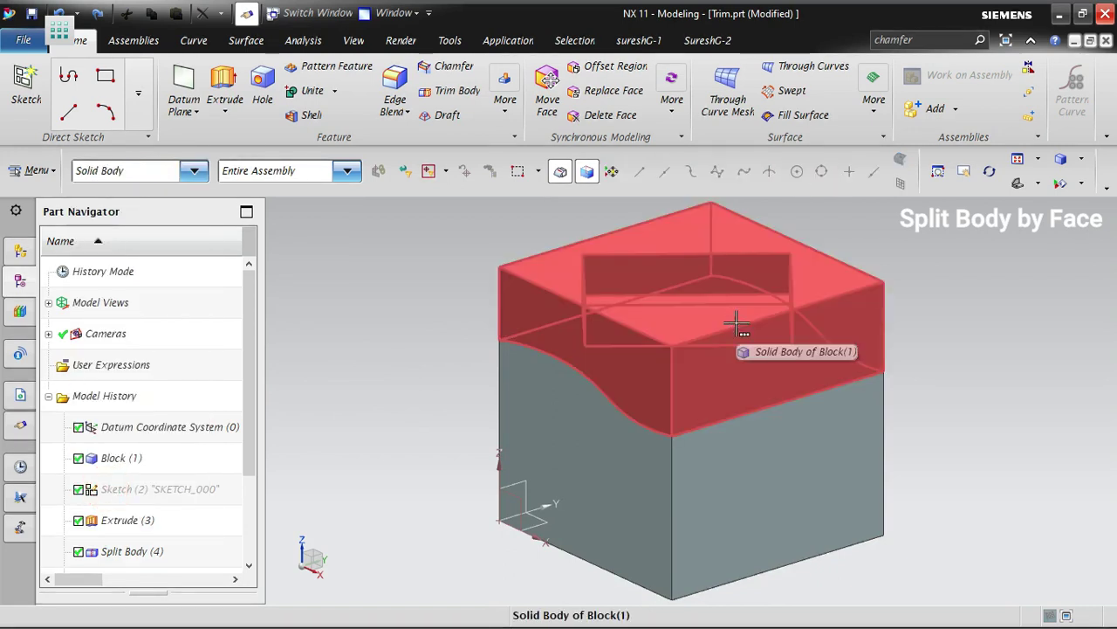